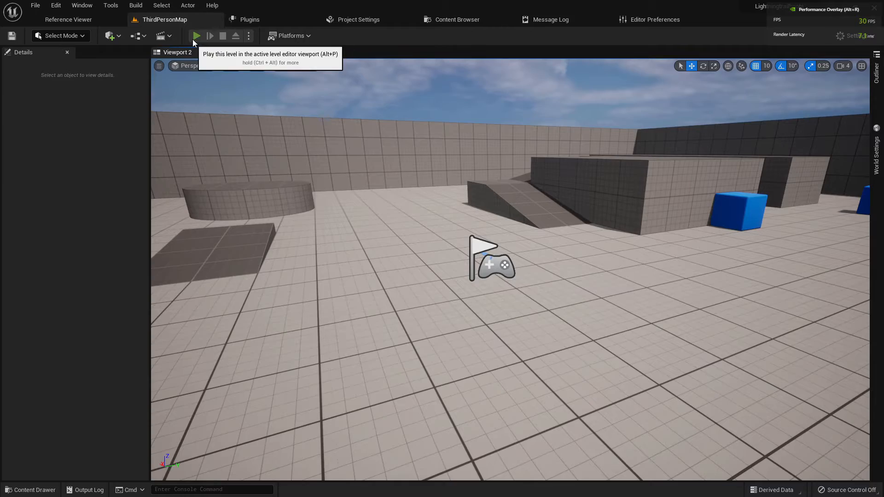
Step: Play-test the third-person level briefly to view the character, and stop the session
{"action": "key", "text": "alt+p"}
{"action": "key", "text": "w"}
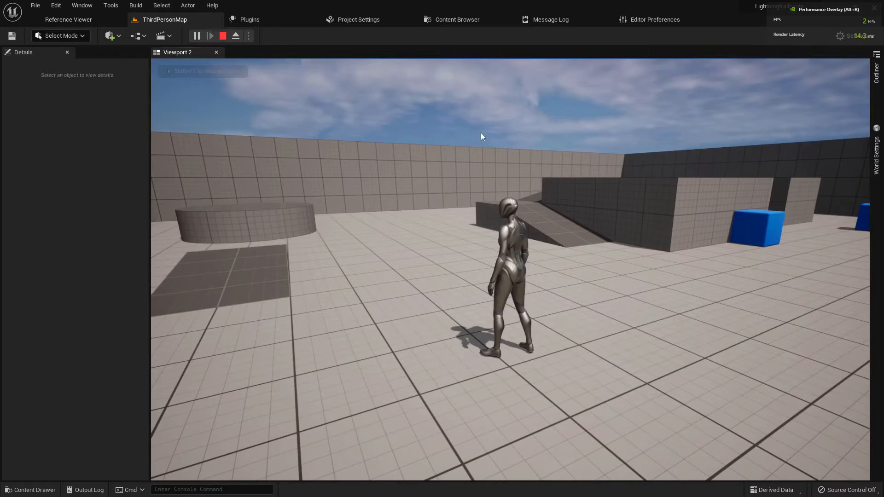
{"action": "key", "text": "shift+F1"}
{"action": "left_click", "coordinate": [223, 36]}
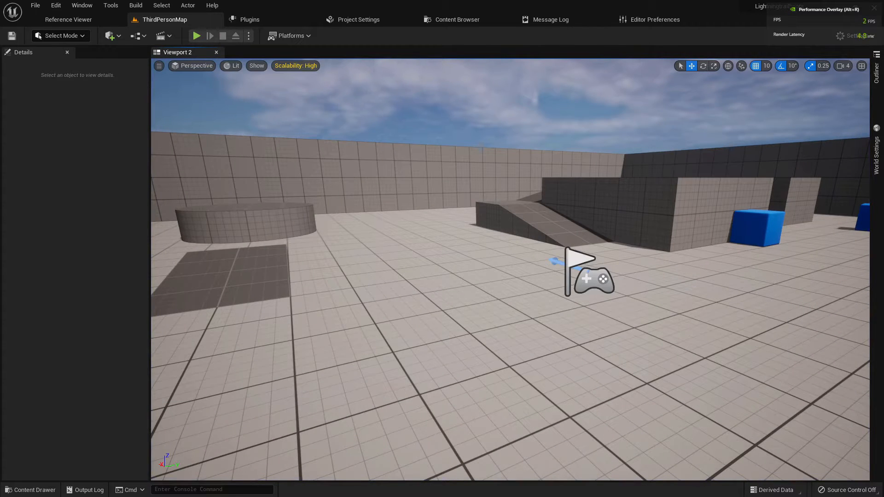
Step: Create a Niagara system in the Content folder from the Empty emitter template and name it LightningTrail
{"action": "left_click", "coordinate": [457, 19]}
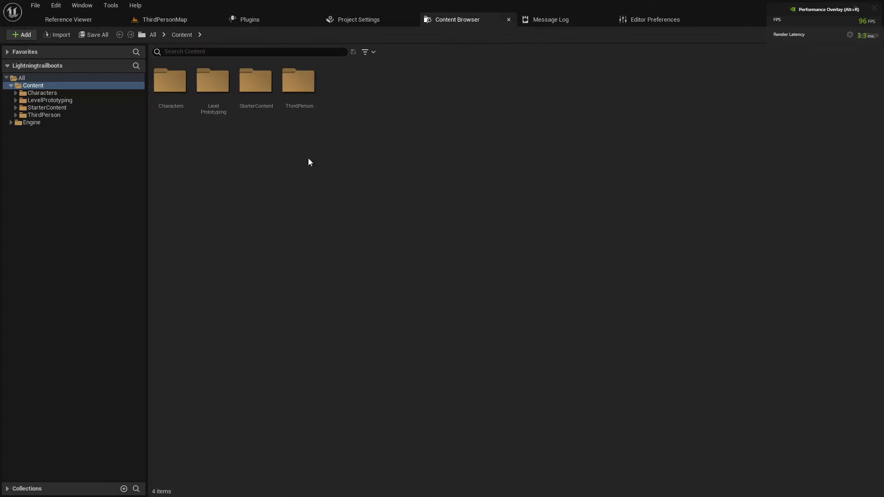
{"action": "right_click", "coordinate": [386, 100]}
{"action": "left_click", "coordinate": [434, 241]}
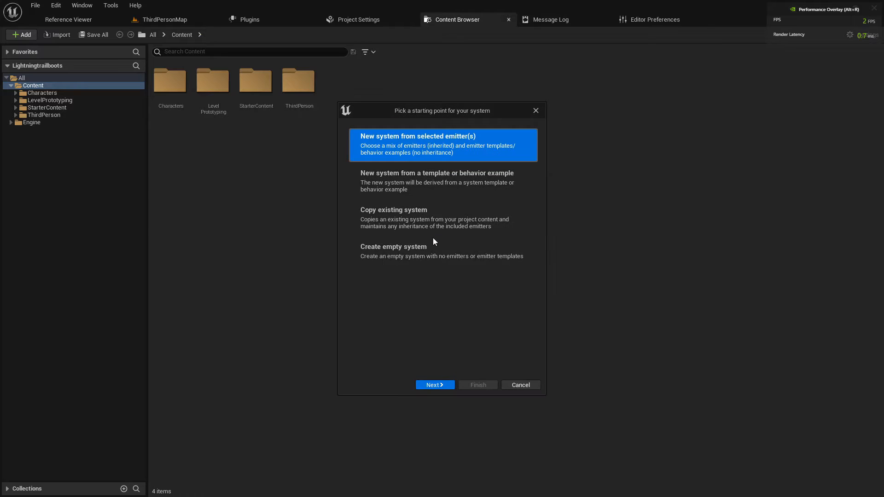
{"action": "left_click", "coordinate": [434, 385]}
{"action": "left_click", "coordinate": [413, 292]}
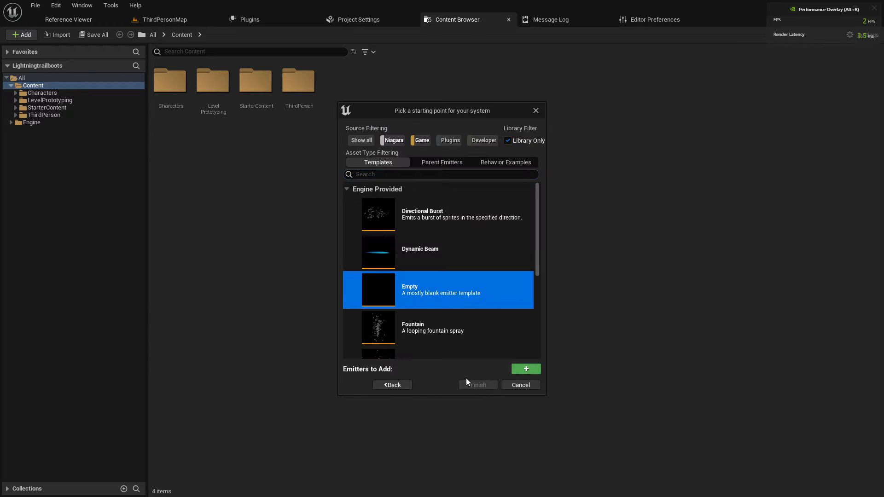
{"action": "left_click", "coordinate": [516, 371]}
{"action": "left_click", "coordinate": [478, 385]}
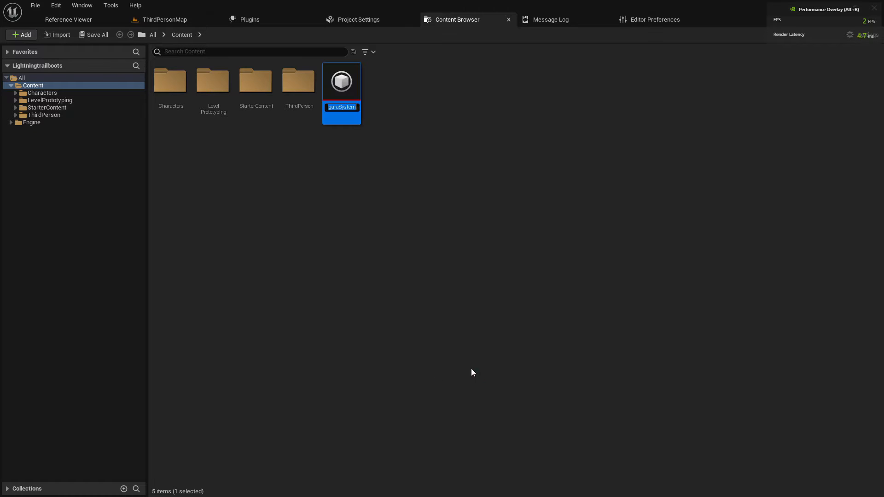
{"action": "type", "text": "Lightning"}
{"action": "type", "text": "Trail"}
{"action": "key", "text": "Return"}
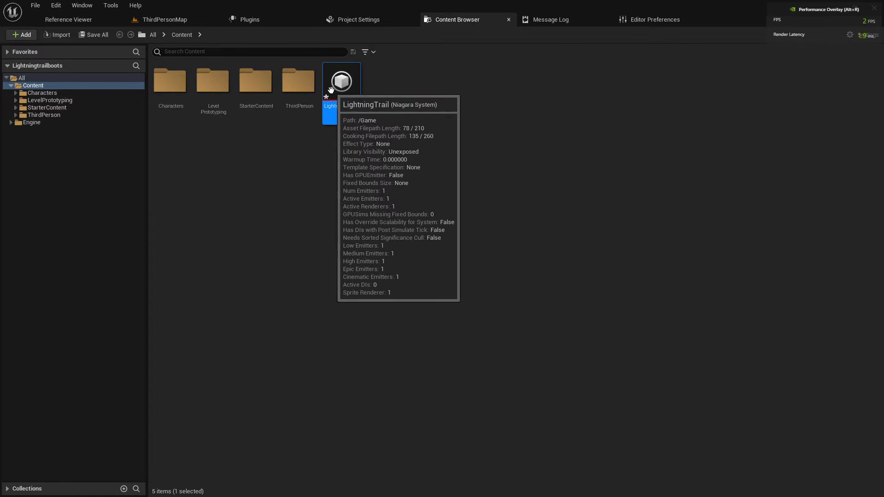
Step: Open the LightningTrail system and set its Emitter State to life cycle mode Self with a loop duration of 2
{"action": "double_click", "coordinate": [340, 98]}
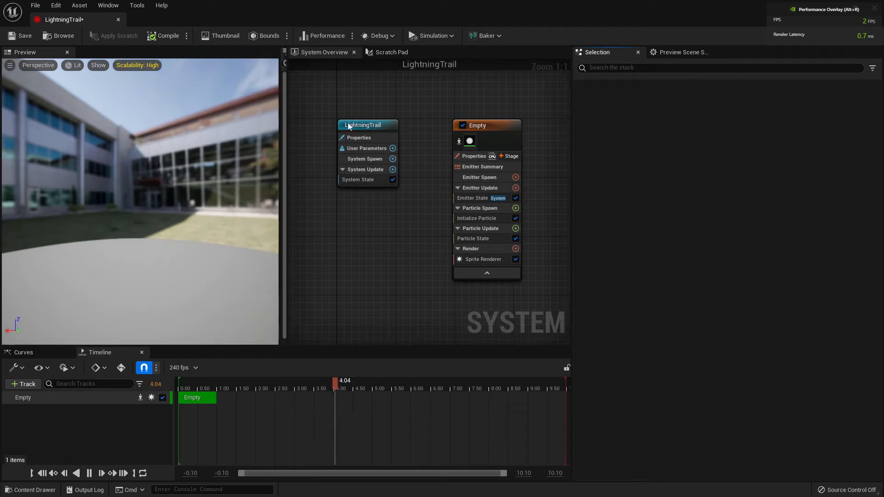
{"action": "right_click_drag", "start_coordinate": [422, 230], "coordinate": [314, 208]}
{"action": "left_click", "coordinate": [357, 175]}
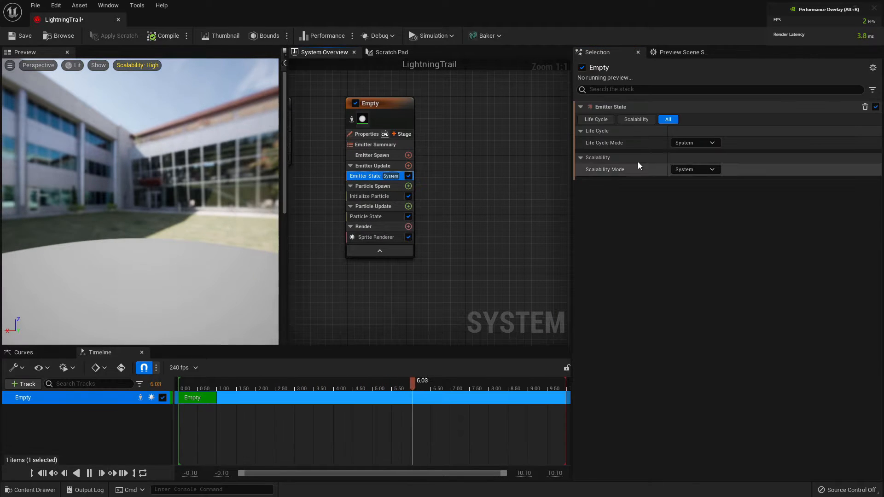
{"action": "left_click", "coordinate": [695, 143]}
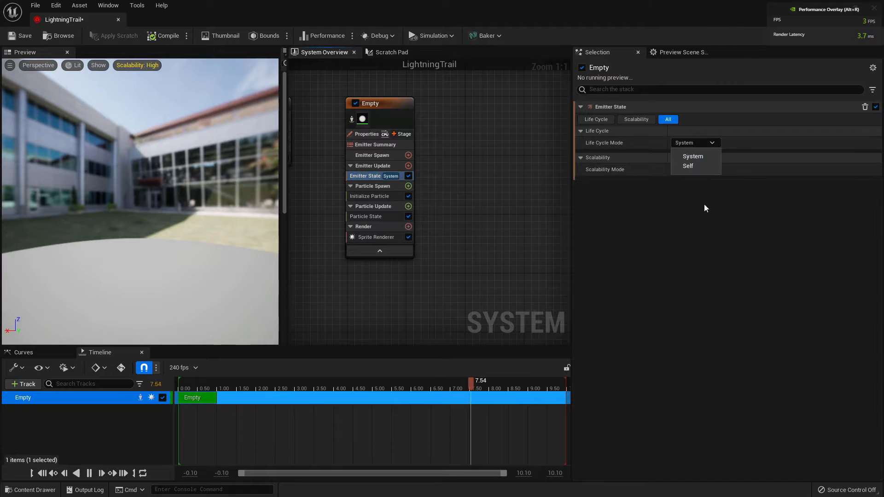
{"action": "left_click", "coordinate": [688, 166]}
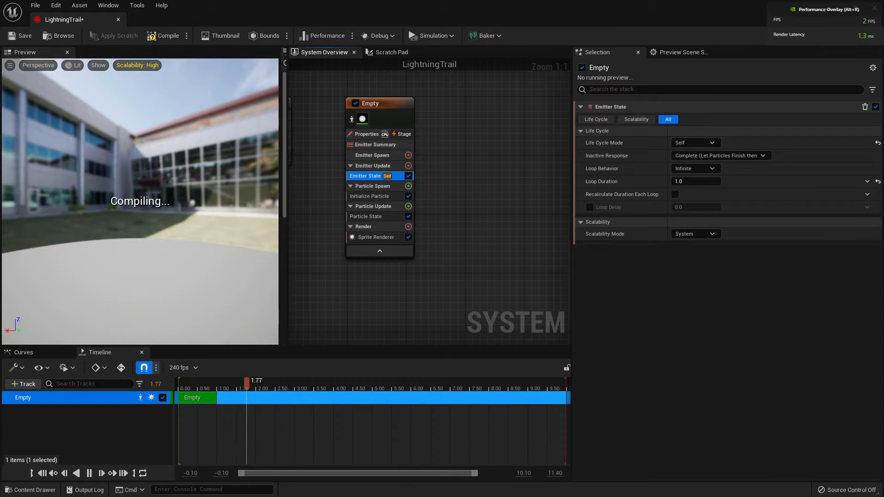
{"action": "left_click", "coordinate": [679, 181]}
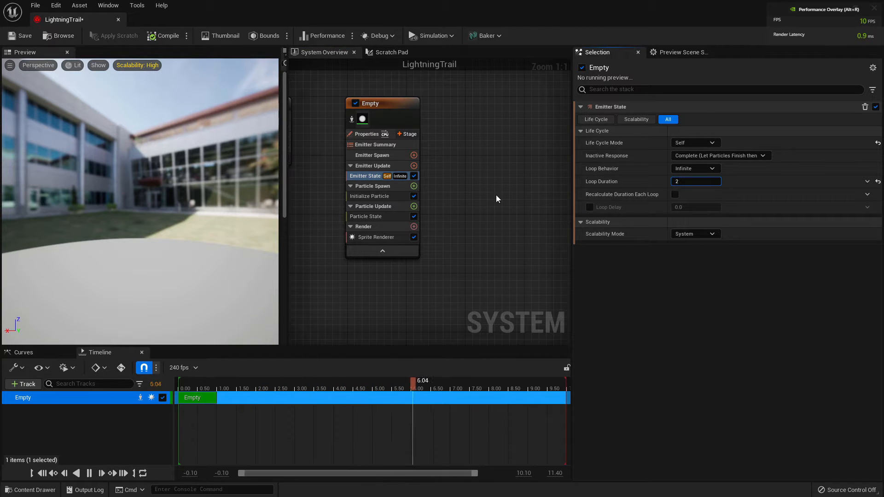
{"action": "key", "text": "Return"}
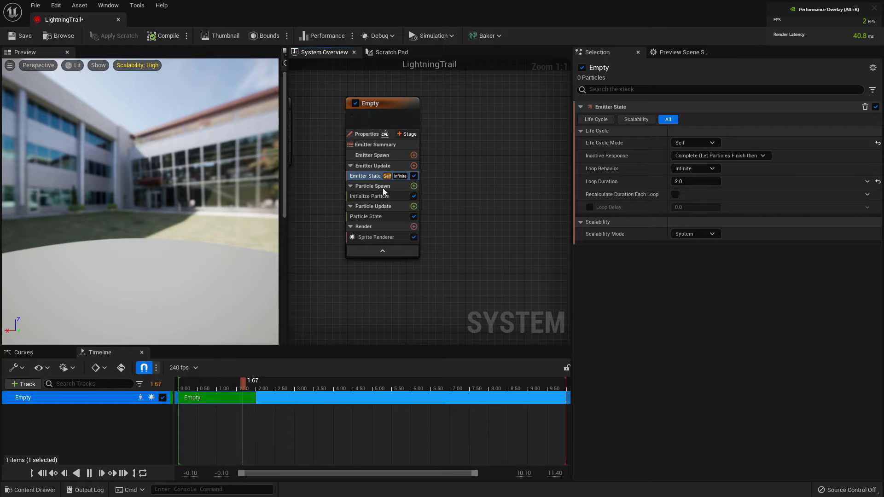
Step: Add a Spawn Rate module to the emitter's Emitter Update stage and set the spawn rate to 20
{"action": "left_click", "coordinate": [413, 166]}
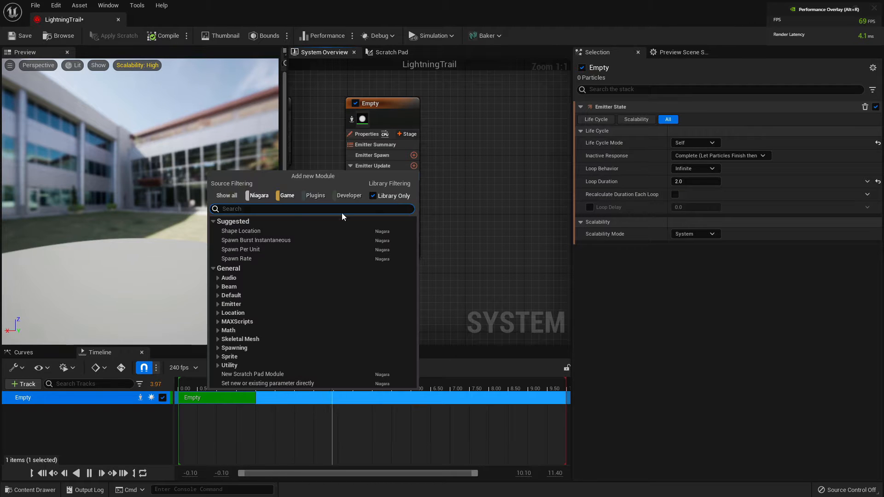
{"action": "type", "text": "rate"}
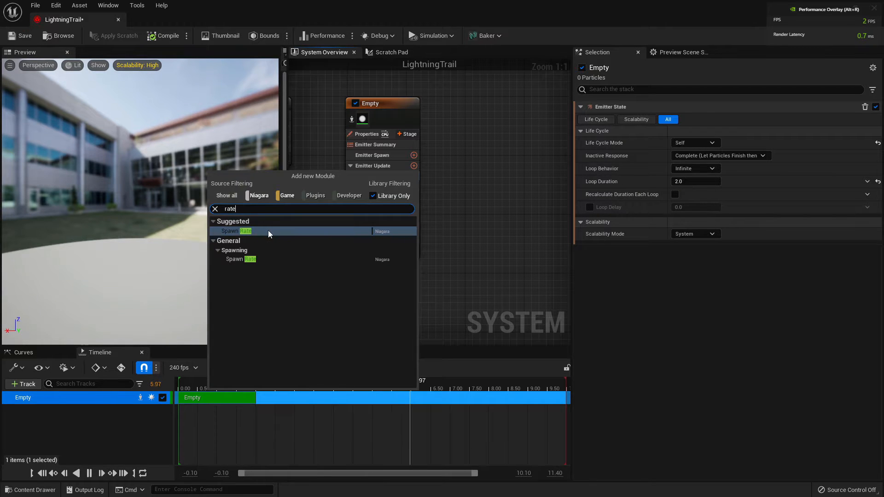
{"action": "left_click", "coordinate": [269, 231]}
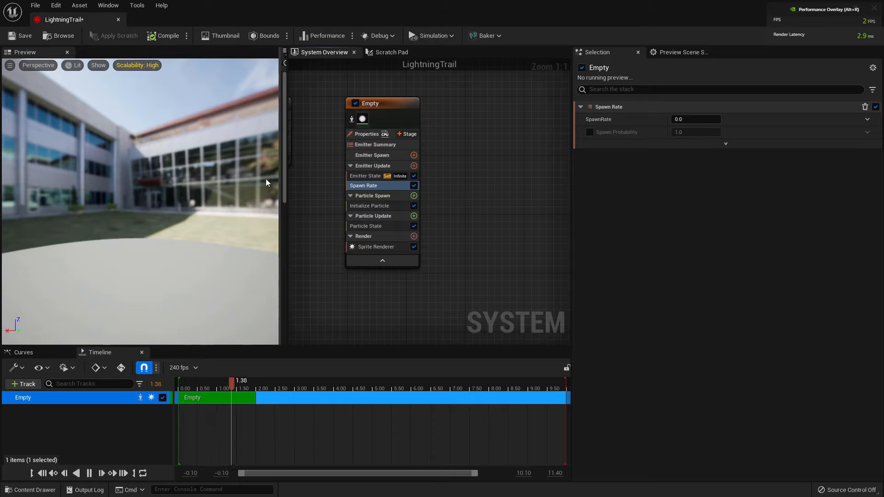
{"action": "left_click", "coordinate": [683, 119]}
{"action": "type", "text": "2"}
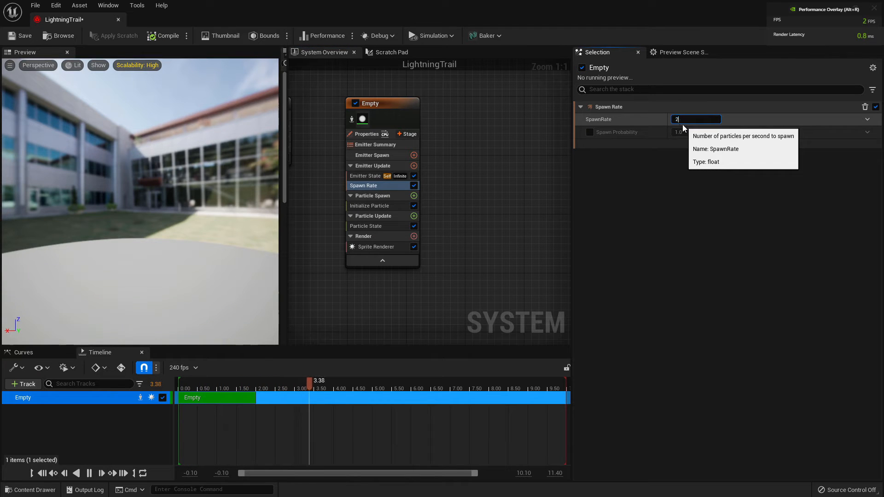
{"action": "type", "text": "0"}
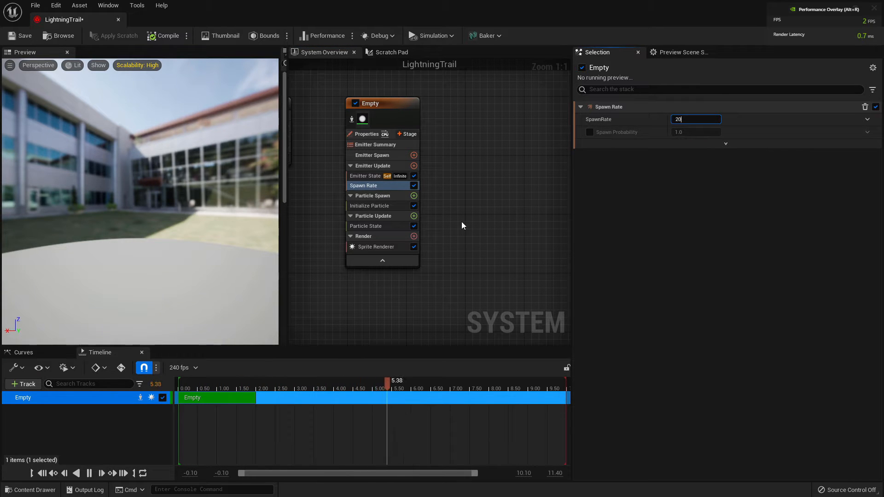
{"action": "key", "text": "Return"}
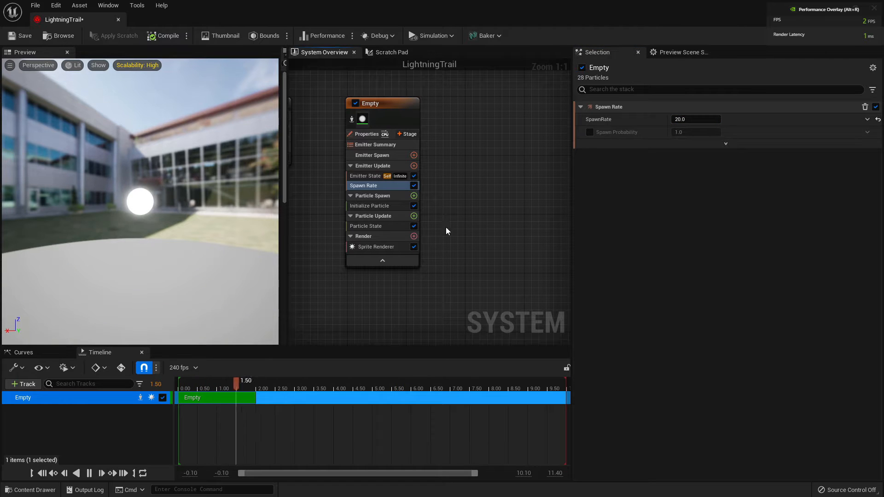
Step: Add a Skeletal Mesh Location module to Particle Update with SKM_Manny_Simple as its preview mesh
{"action": "left_click", "coordinate": [414, 216]}
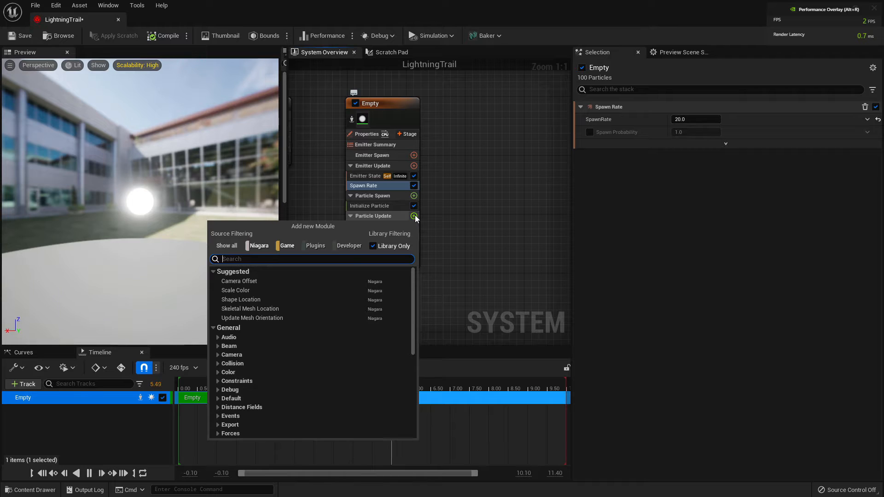
{"action": "type", "text": "skeletal"}
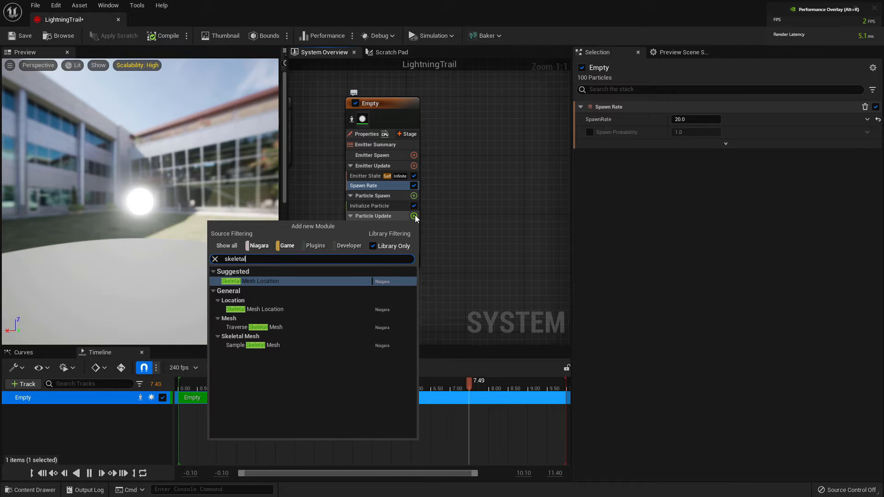
{"action": "key", "text": "Return"}
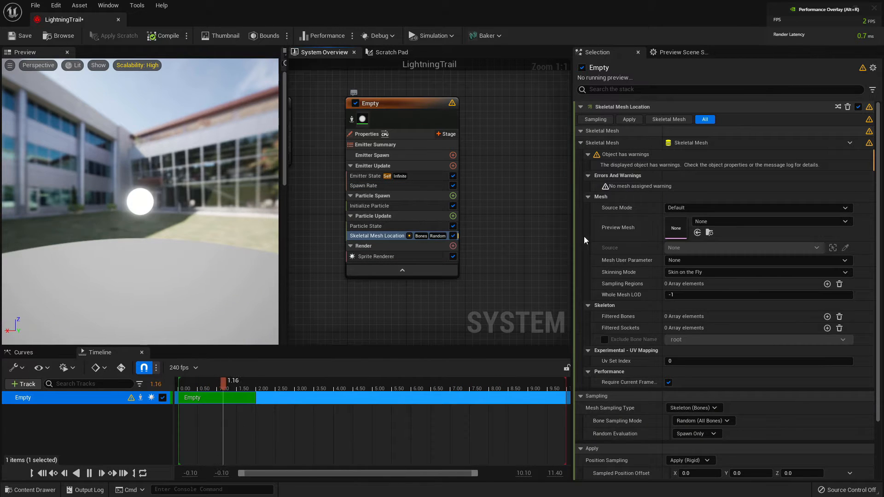
{"action": "left_click", "coordinate": [699, 223]}
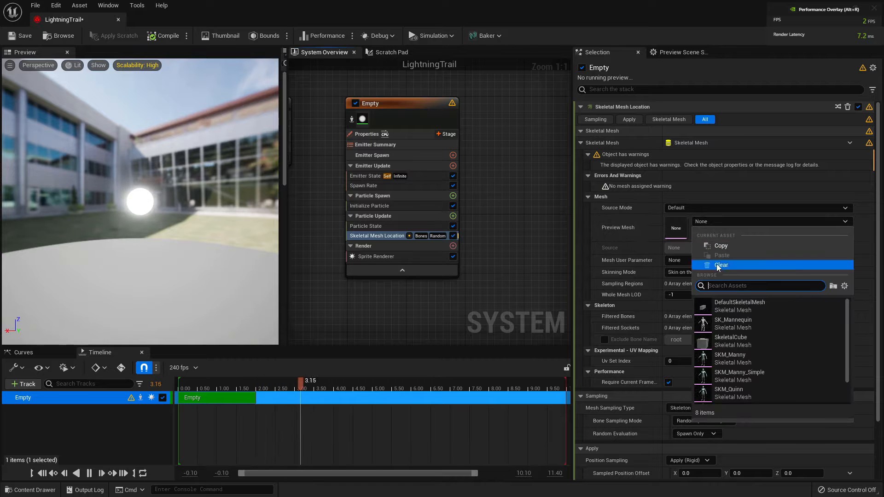
{"action": "left_click", "coordinate": [736, 375]}
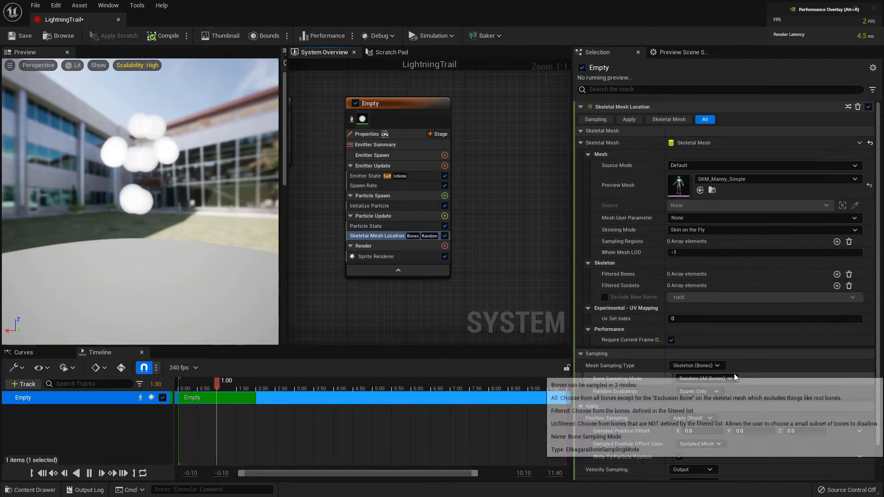
{"action": "left_click_drag", "start_coordinate": [203, 224], "coordinate": [290, 247]}
{"action": "mouse_move", "coordinate": [152, 203]}
{"action": "left_mouse_down"}
{"action": "mouse_move", "coordinate": [217, 193]}
{"action": "mouse_move", "coordinate": [267, 207]}
{"action": "mouse_move", "coordinate": [165, 194]}
{"action": "left_mouse_up"}
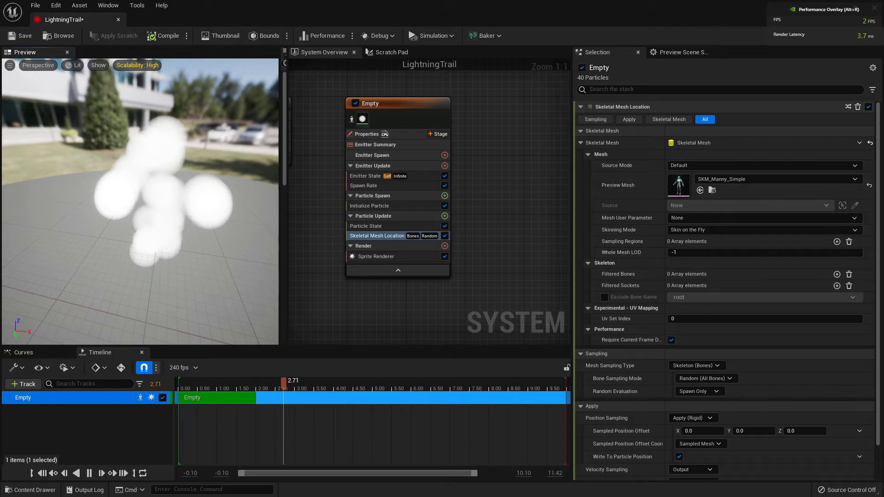
Step: In Initialize Particle, set the lifetime mode to Random with a minimum of 0.1 and a maximum of 0.2
{"action": "left_click", "coordinate": [371, 207]}
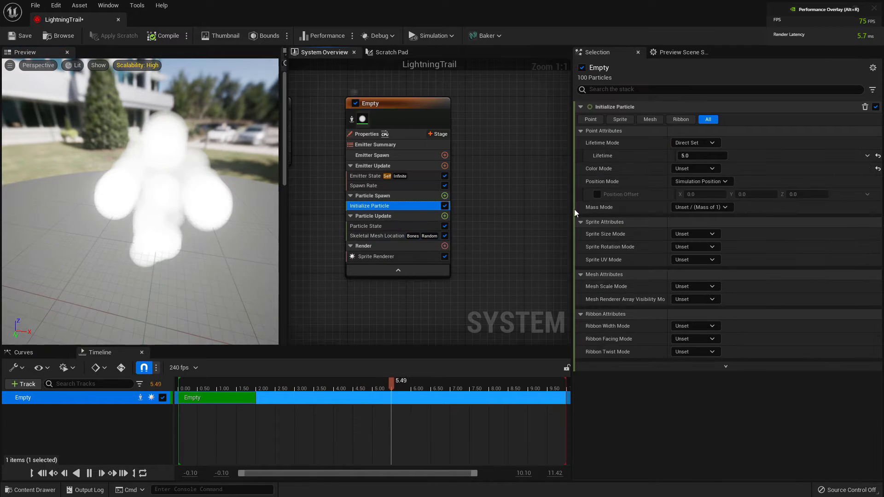
{"action": "left_click", "coordinate": [695, 143]}
{"action": "left_click", "coordinate": [690, 166]}
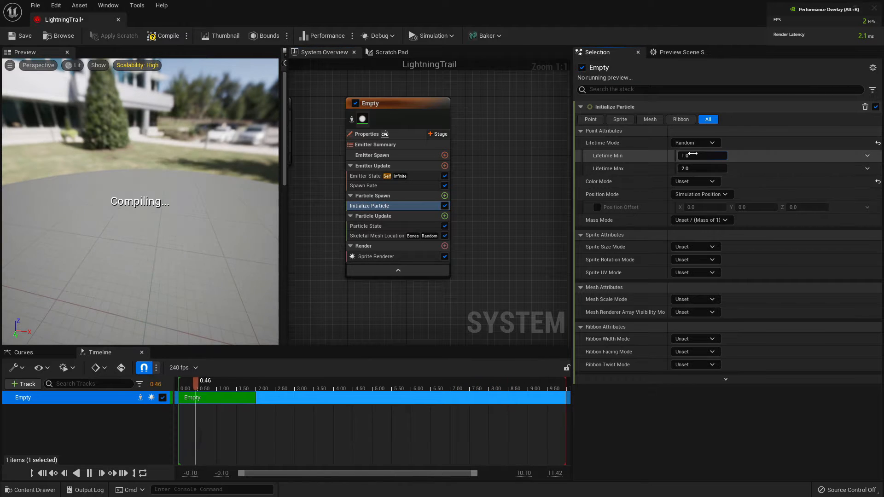
{"action": "left_click", "coordinate": [693, 156]}
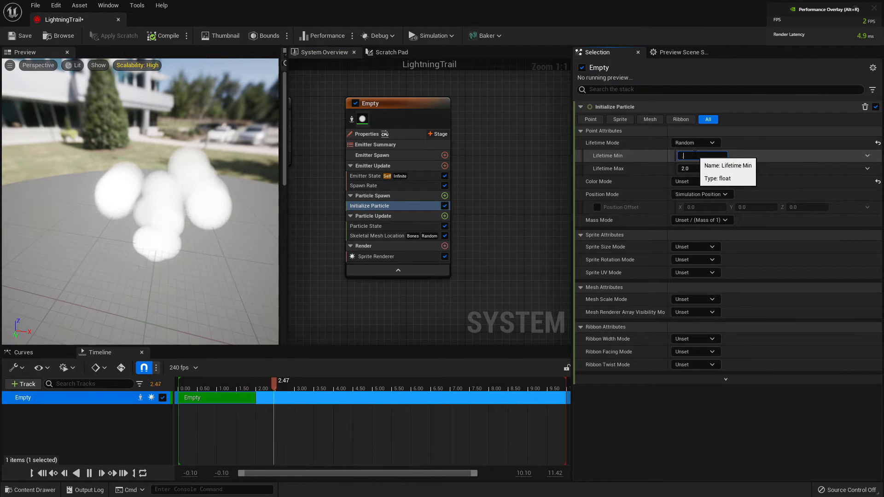
{"action": "type", "text": ".1"}
{"action": "key", "text": "Tab"}
{"action": "type", "text": ".2"}
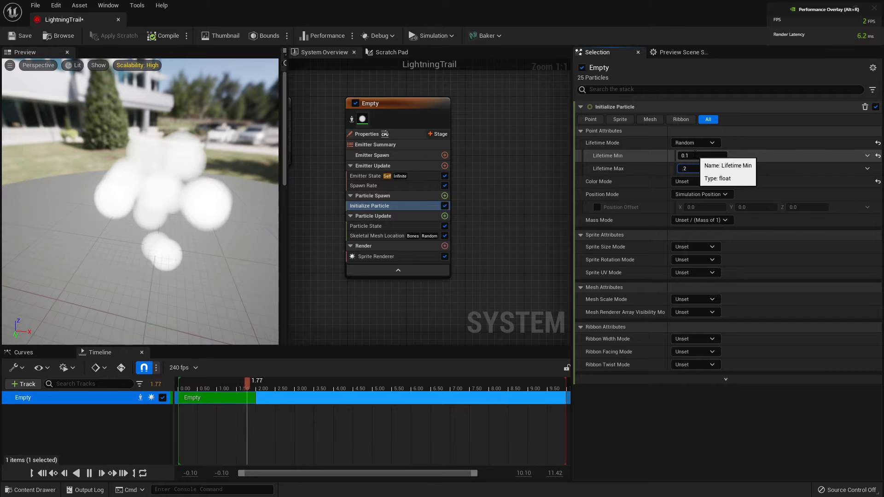
{"action": "key", "text": "Return"}
Step: Set the particle color mode to Direct Set with a light blue color, about R 0.34, G 0.69, B 1.0
{"action": "left_click", "coordinate": [687, 181]}
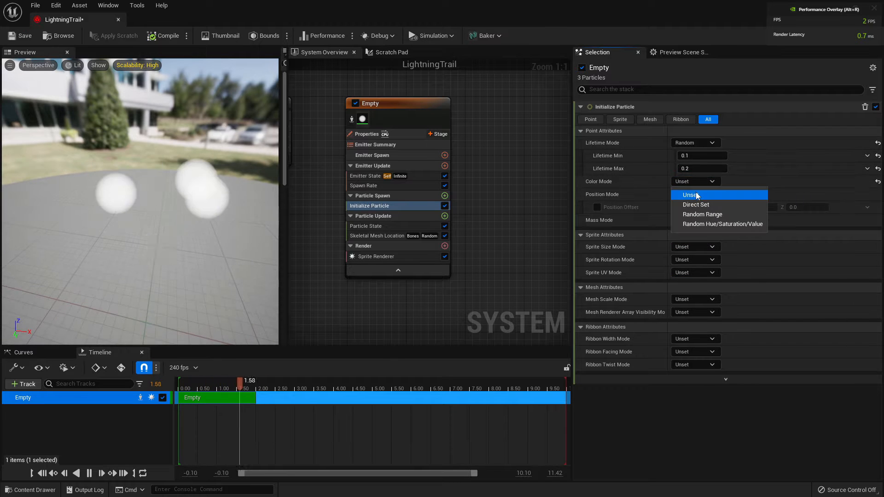
{"action": "left_click", "coordinate": [691, 205]}
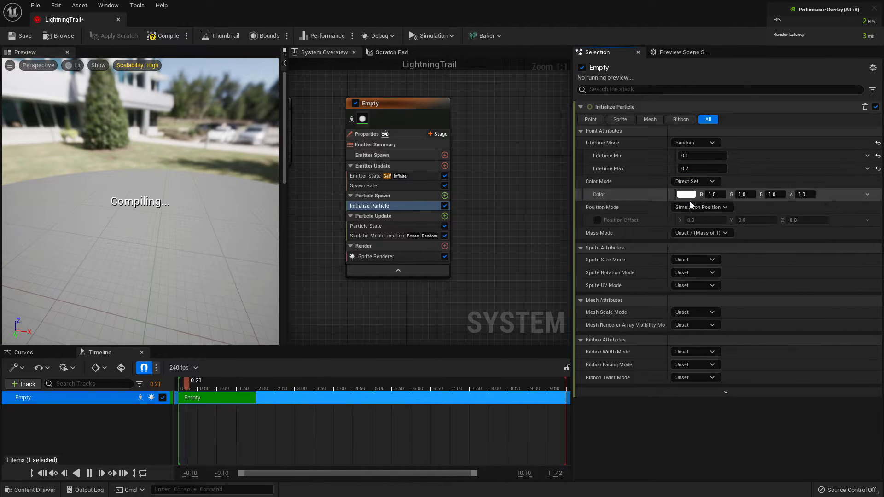
{"action": "left_click", "coordinate": [686, 194]}
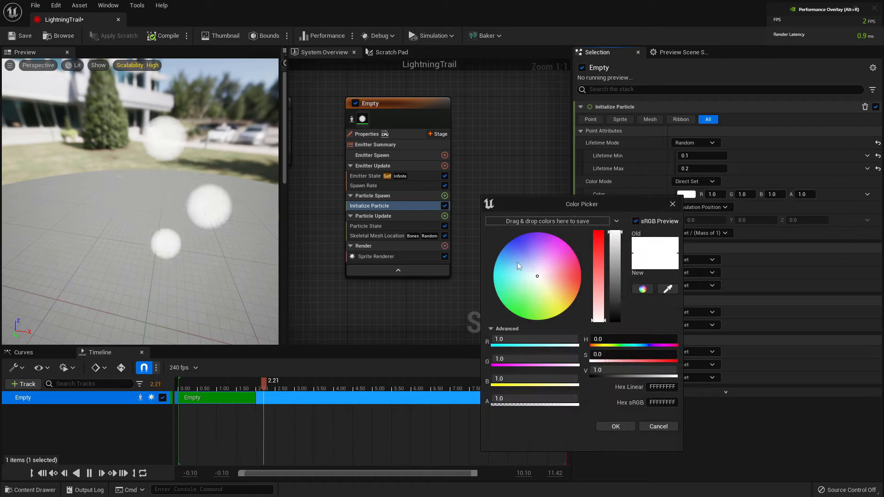
{"action": "left_click_drag", "start_coordinate": [519, 266], "coordinate": [512, 263]}
{"action": "left_click", "coordinate": [604, 428]}
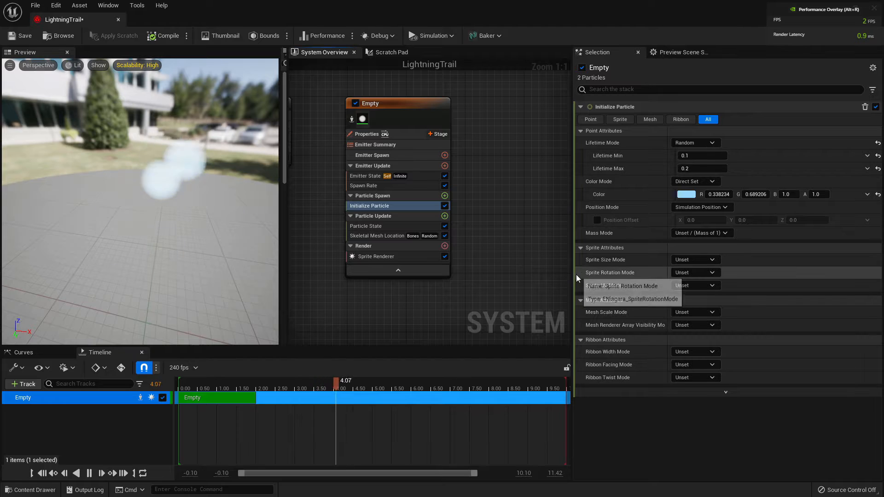
Step: Set the sprite size mode to Random Uniform with a minimum of 6 and maximum of 12, and the sprite rotation mode to Random
{"action": "left_click", "coordinate": [689, 260]}
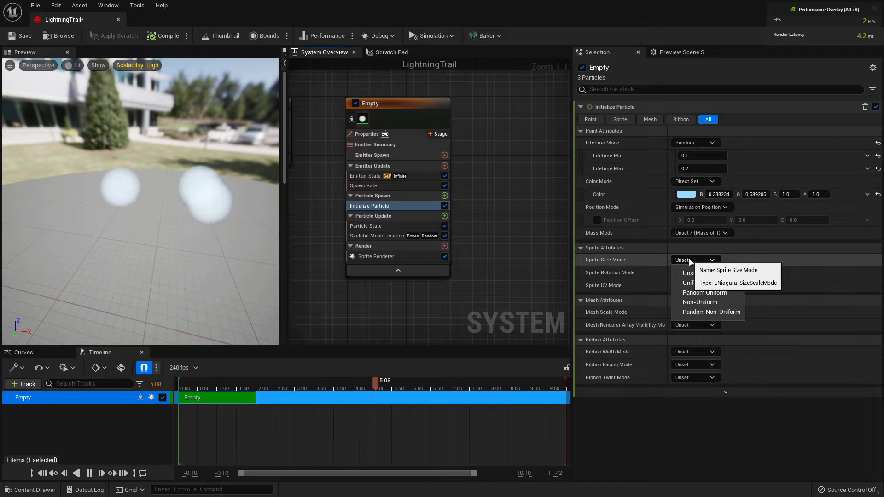
{"action": "left_click", "coordinate": [704, 293]}
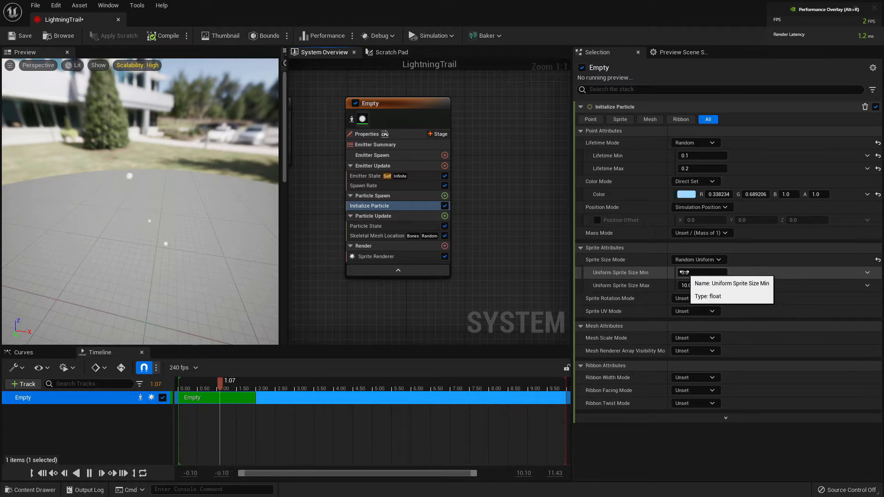
{"action": "left_click", "coordinate": [691, 273]}
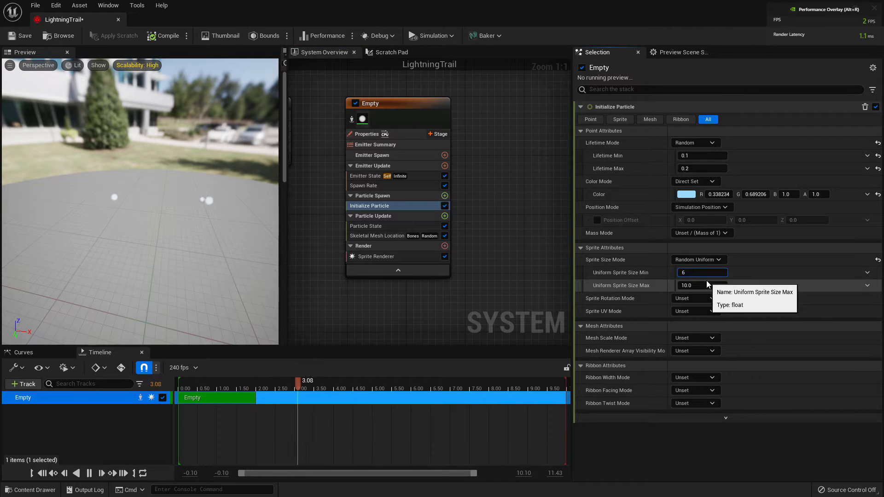
{"action": "type", "text": "12"}
{"action": "key", "text": "Tab"}
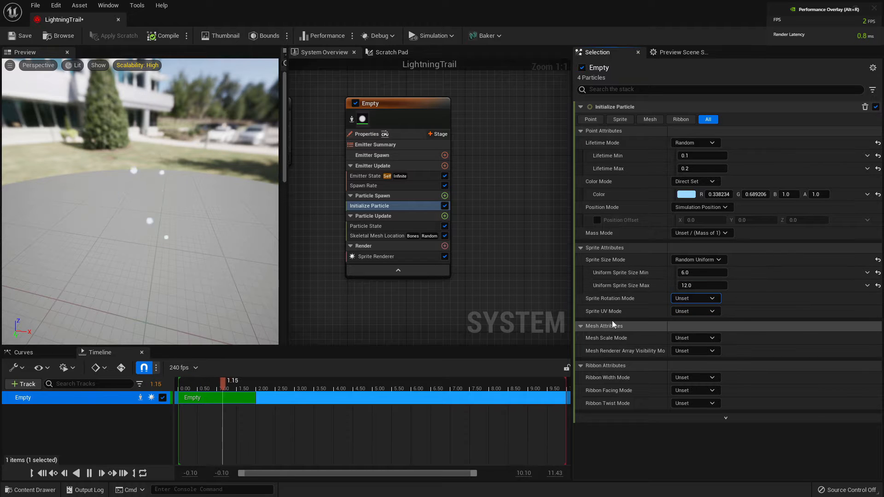
{"action": "left_click", "coordinate": [695, 299]}
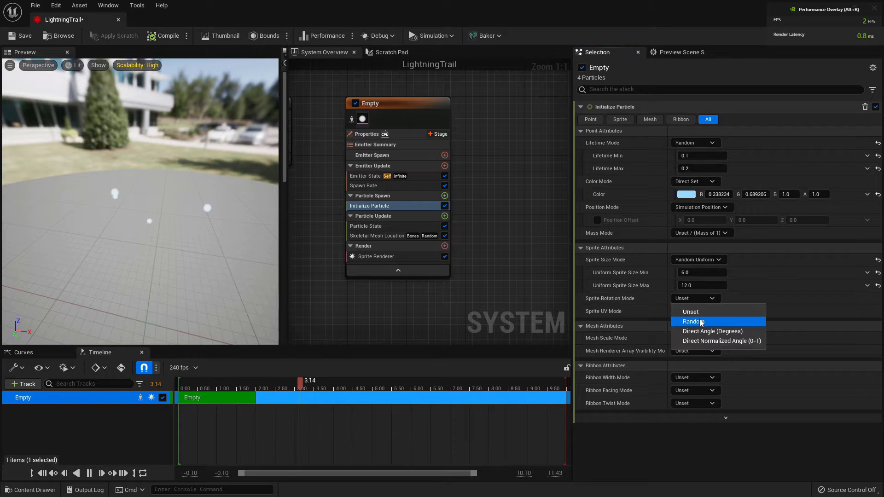
{"action": "left_click", "coordinate": [700, 319]}
Step: In Skeletal Mesh Location, set the bone sampling mode to Direct (All Bones) with a bone/socket index of 74
{"action": "mouse_move", "coordinate": [390, 233]}
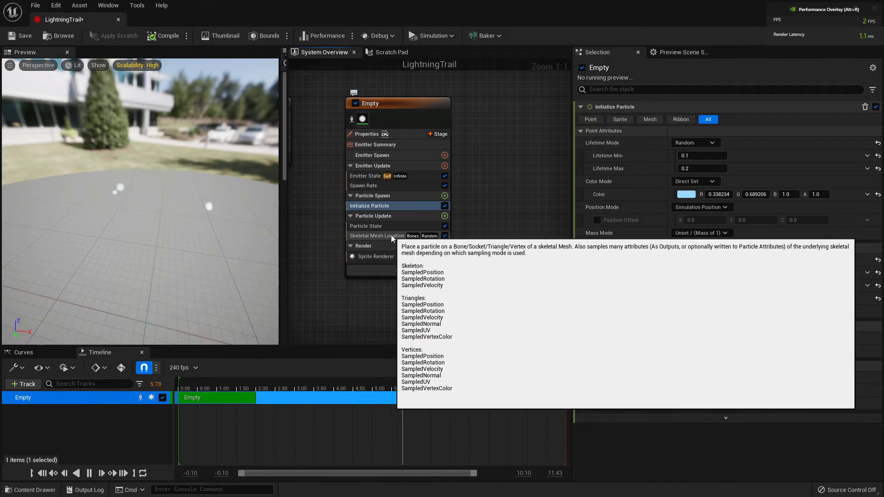
{"action": "left_click", "coordinate": [392, 236]}
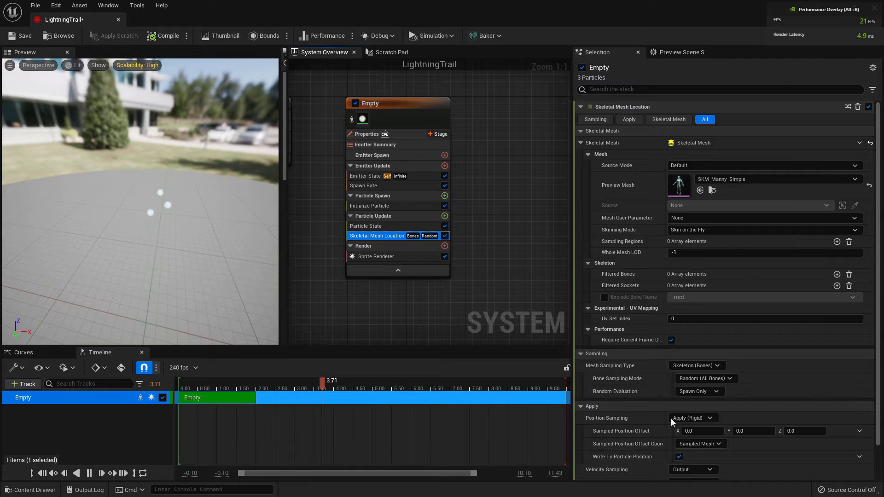
{"action": "scroll", "coordinate": [704, 392], "scroll_direction": "down", "scroll_amount": 2}
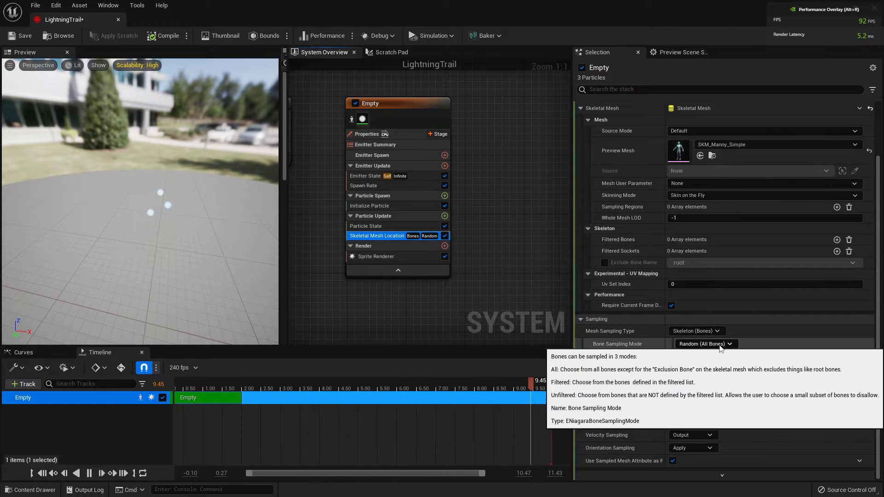
{"action": "left_click", "coordinate": [728, 345]}
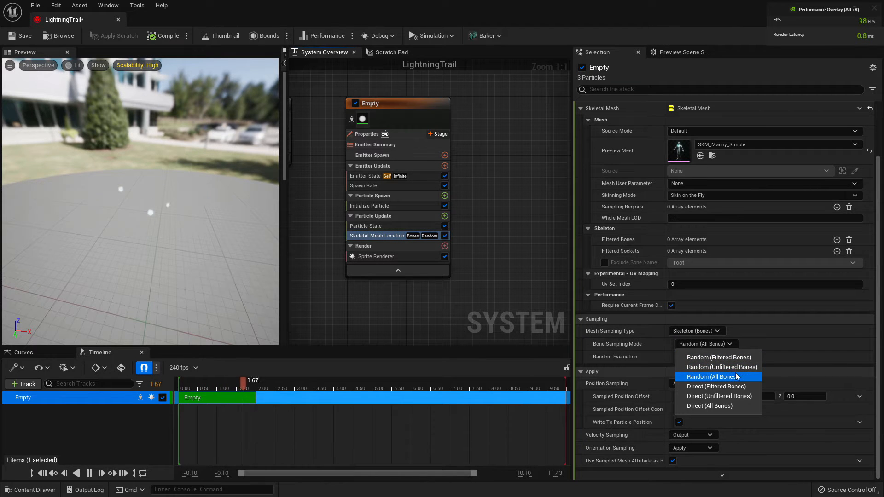
{"action": "left_click", "coordinate": [721, 406]}
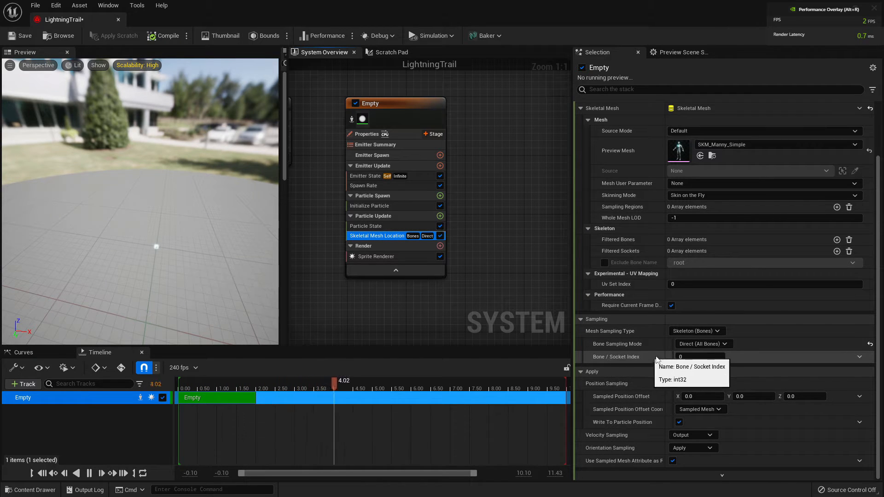
{"action": "left_click", "coordinate": [681, 358]}
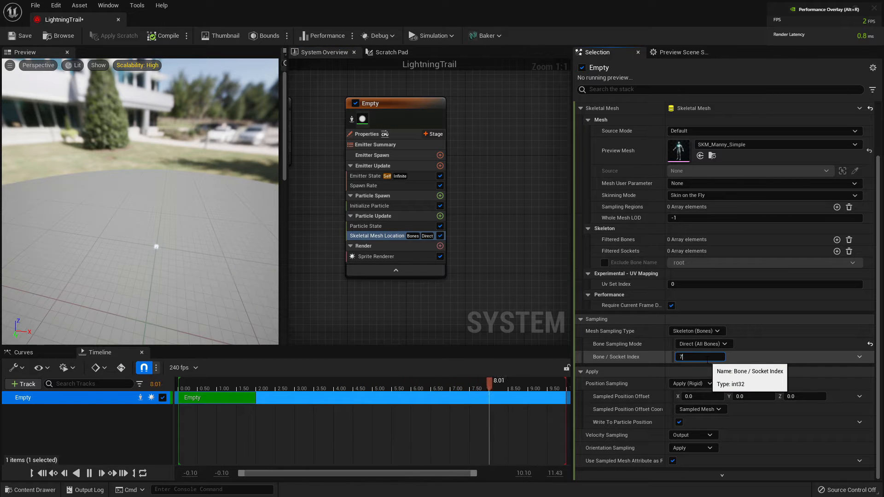
{"action": "key", "text": "Tab"}
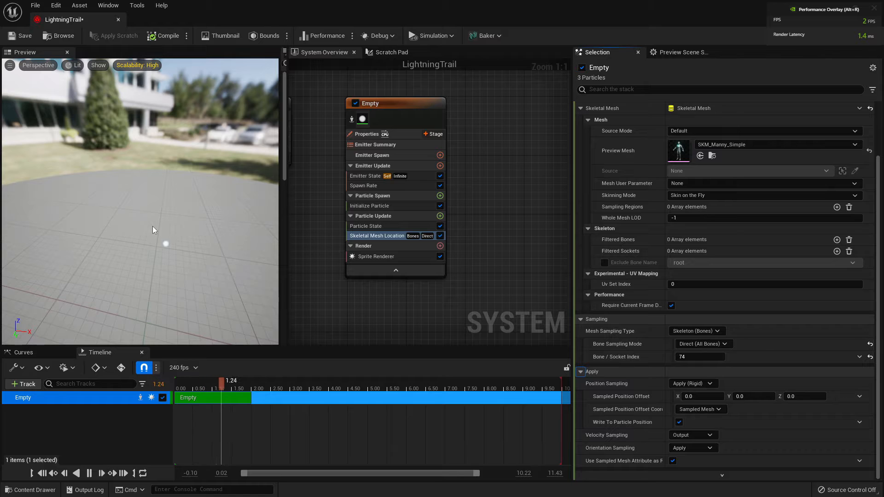
{"action": "right_click_drag", "start_coordinate": [154, 230], "coordinate": [155, 267]}
{"action": "left_click_drag", "start_coordinate": [153, 231], "coordinate": [173, 189]}
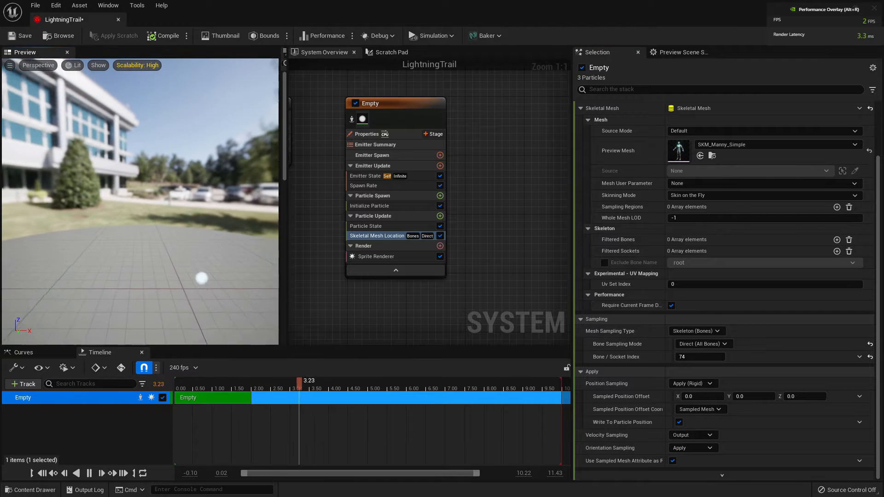
{"action": "left_click_drag", "start_coordinate": [158, 249], "coordinate": [156, 241]}
{"action": "middle_click_drag", "start_coordinate": [158, 249], "coordinate": [194, 221]}
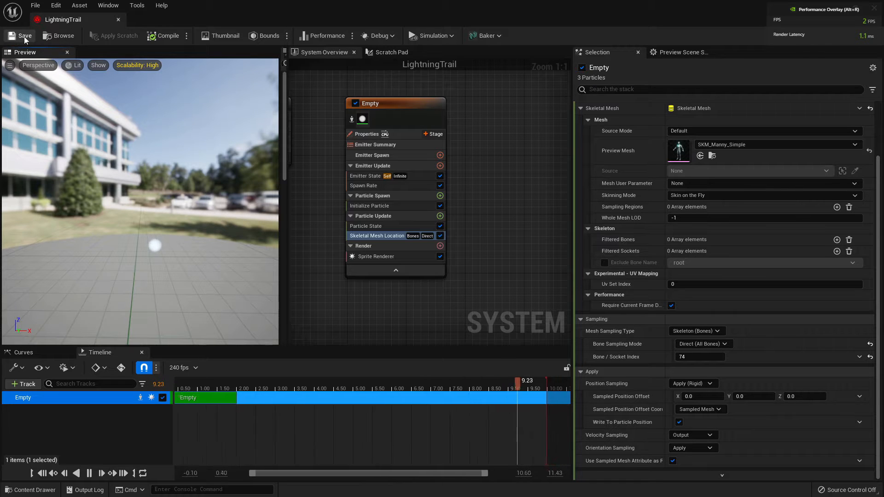
Step: Dock the LightningTrail editor in the main window and open the 3D view of BP_ThirdPersonCharacter from the ThirdPerson Blueprints folder
{"action": "left_click_drag", "start_coordinate": [69, 21], "coordinate": [230, 20]}
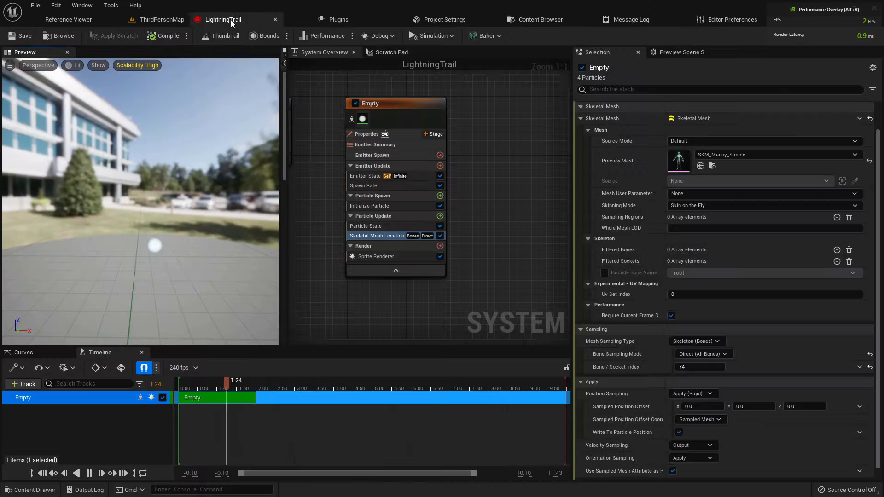
{"action": "left_click", "coordinate": [567, 21]}
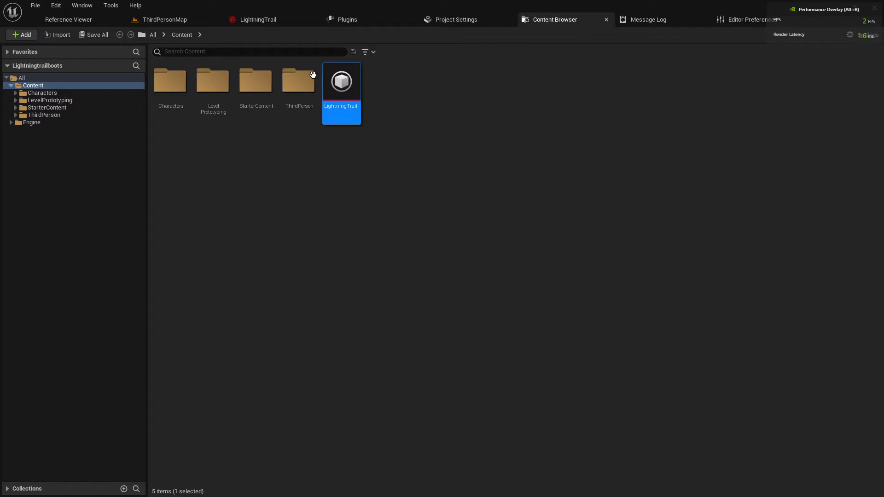
{"action": "double_click", "coordinate": [291, 81]}
{"action": "double_click", "coordinate": [160, 90]}
{"action": "left_click", "coordinate": [180, 86]}
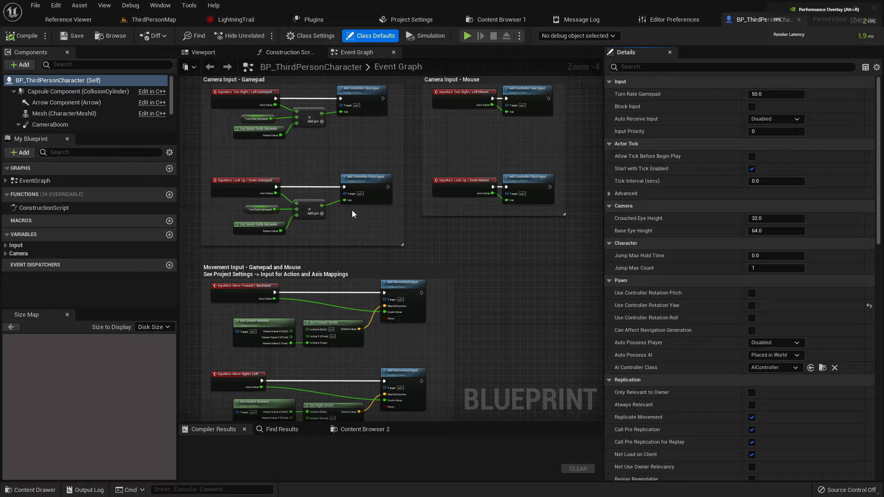
{"action": "left_click", "coordinate": [203, 52]}
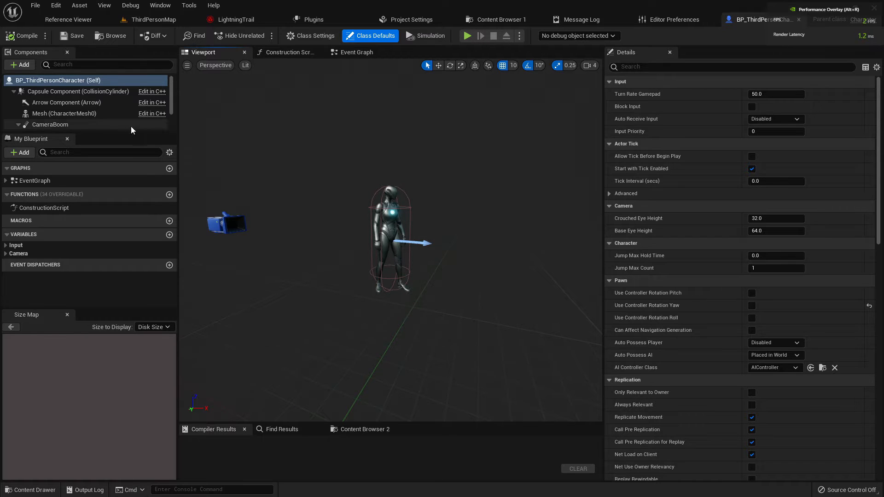
Step: Show the LightningTrail asset selected in the Content folder and dock the character blueprint beside the LightningTrail editor
{"action": "left_click", "coordinate": [74, 114]}
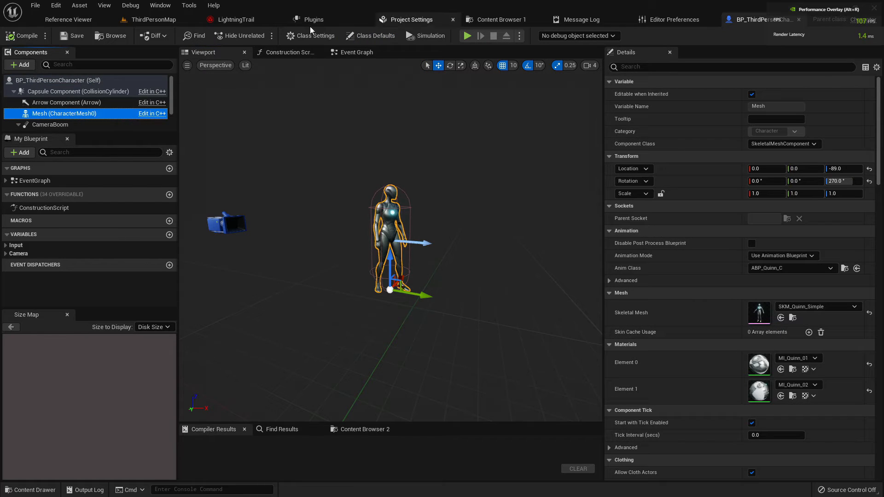
{"action": "left_click", "coordinate": [499, 20]}
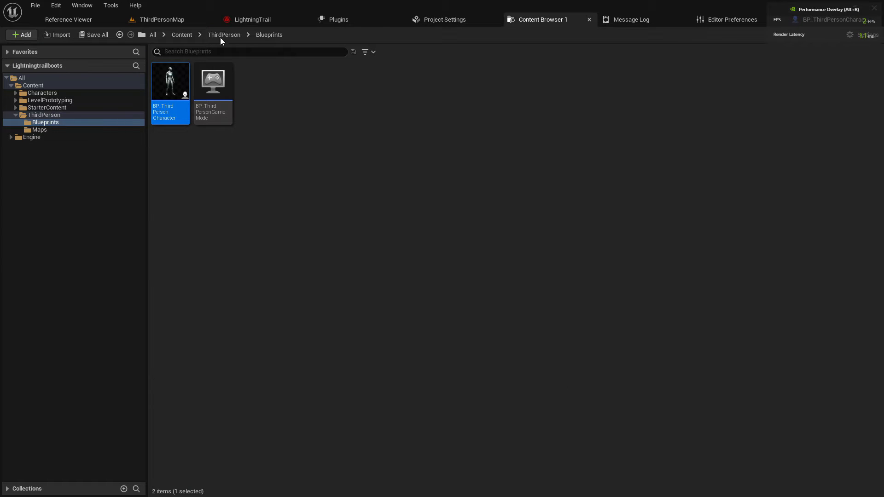
{"action": "left_click", "coordinate": [182, 34]}
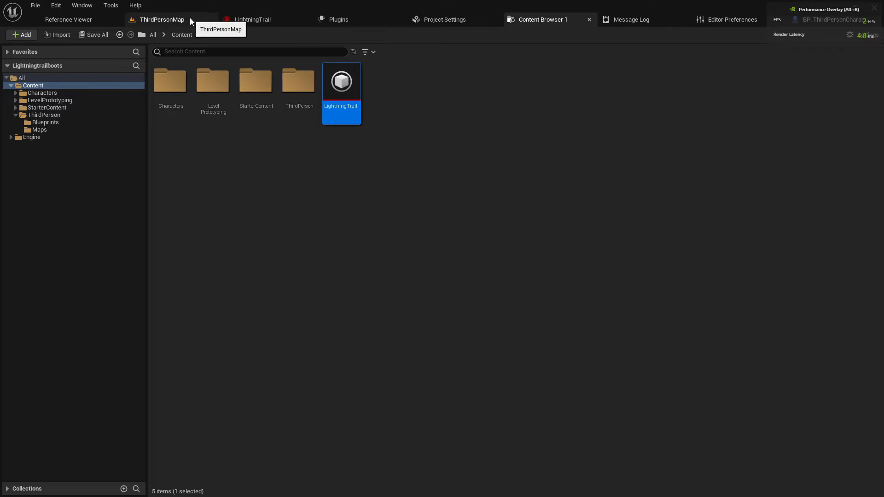
{"action": "left_click_drag", "start_coordinate": [826, 21], "coordinate": [332, 23]}
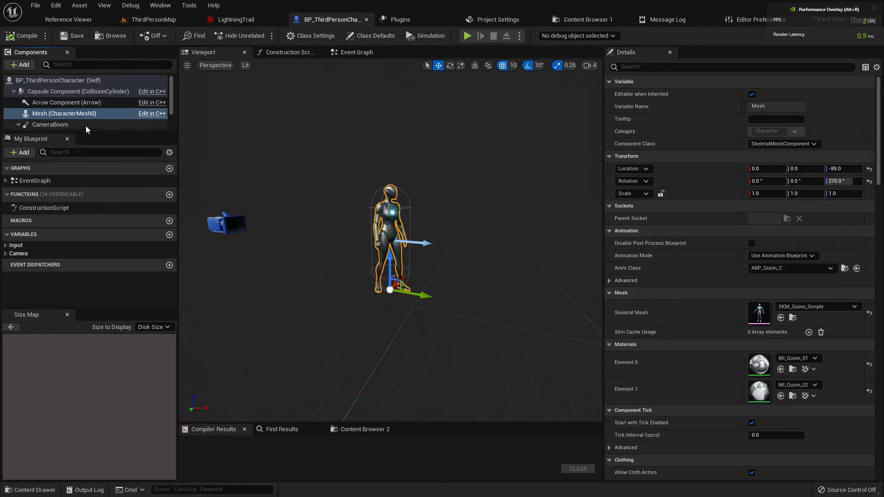
Step: Add a Niagara Particle System component under the character's Mesh, using LightningTrail as its system asset
{"action": "left_click", "coordinate": [69, 113]}
{"action": "left_click", "coordinate": [12, 65]}
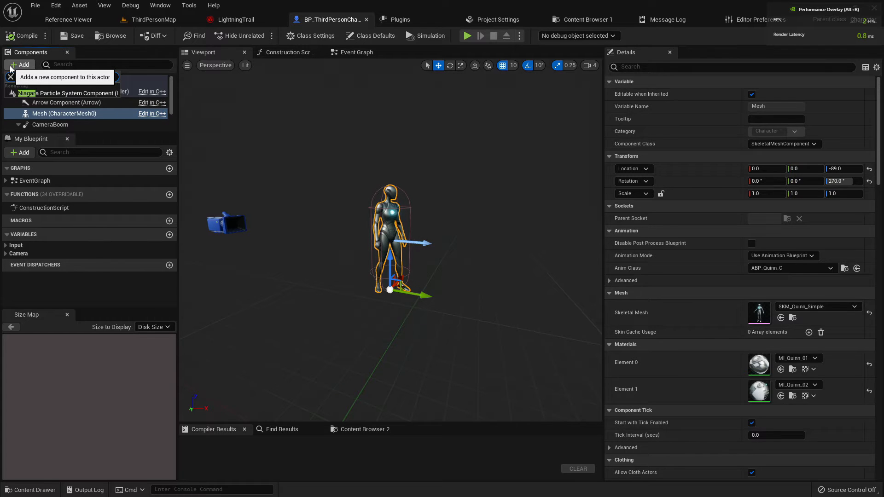
{"action": "left_click", "coordinate": [69, 93]}
{"action": "key", "text": "Return"}
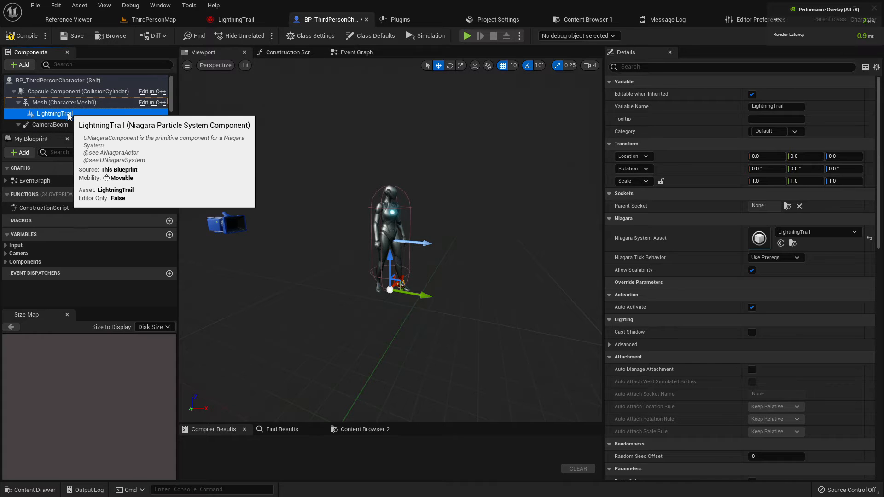
{"action": "left_click", "coordinate": [69, 114]}
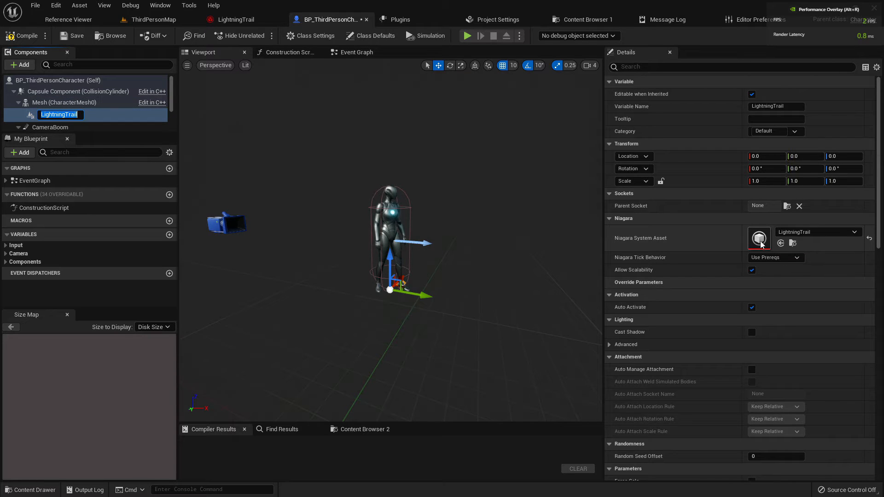
{"action": "key", "text": "Return"}
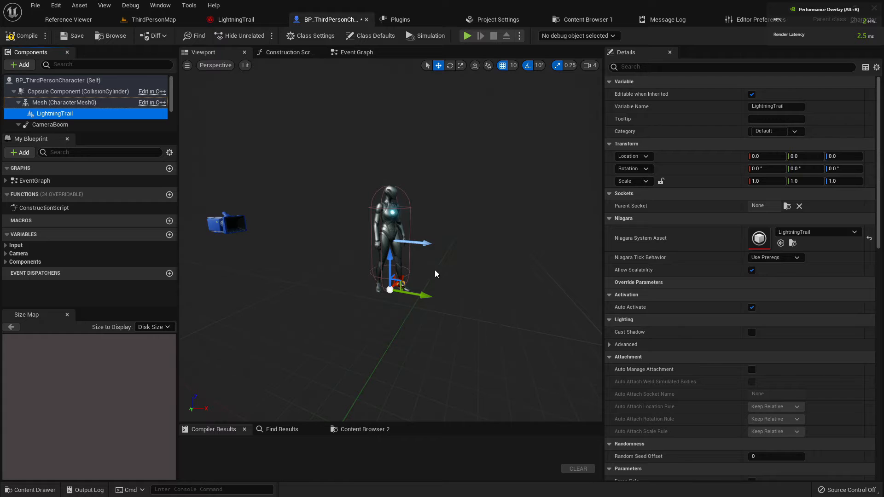
Step: Inspect the effect's placement around the mannequin's feet, and compile and save the character blueprint
{"action": "right_click_drag", "start_coordinate": [422, 264], "coordinate": [438, 297]}
{"action": "scroll", "coordinate": [422, 264], "scroll_direction": "up", "scroll_amount": 4}
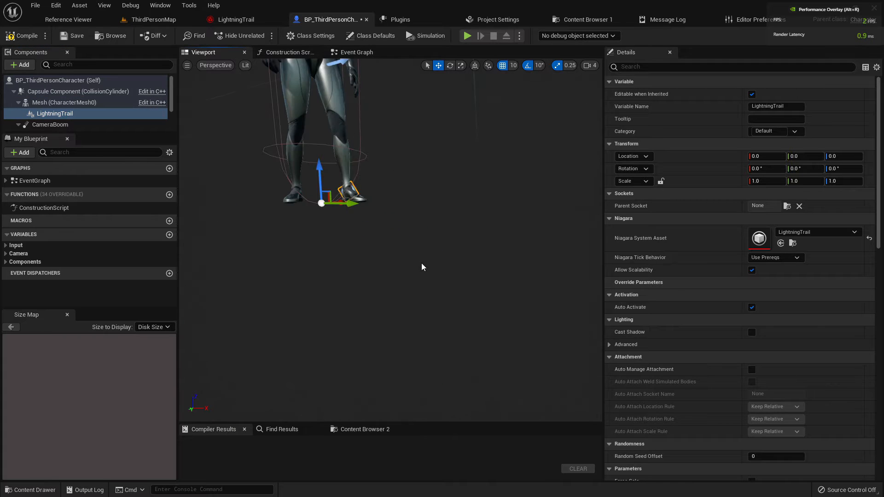
{"action": "scroll", "coordinate": [417, 261], "scroll_direction": "up", "scroll_amount": 5}
{"action": "right_click_drag", "start_coordinate": [417, 262], "coordinate": [373, 260]}
{"action": "scroll", "coordinate": [417, 261], "scroll_direction": "down", "scroll_amount": 10}
{"action": "scroll", "coordinate": [417, 261], "scroll_direction": "up", "scroll_amount": 6}
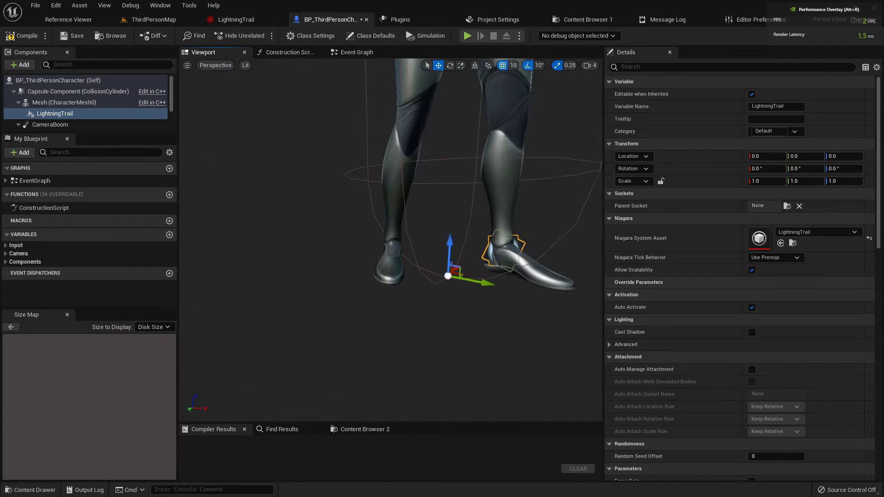
{"action": "key", "text": "d"}
{"action": "key", "text": "s"}
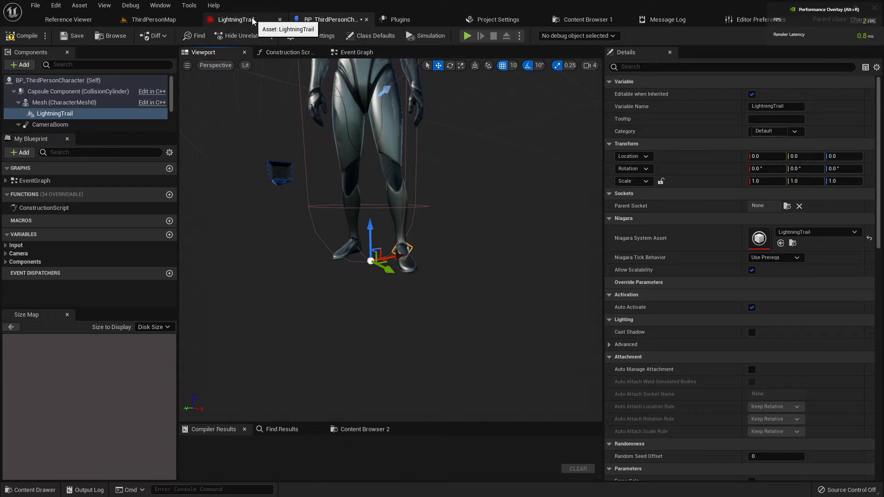
{"action": "left_click", "coordinate": [22, 35]}
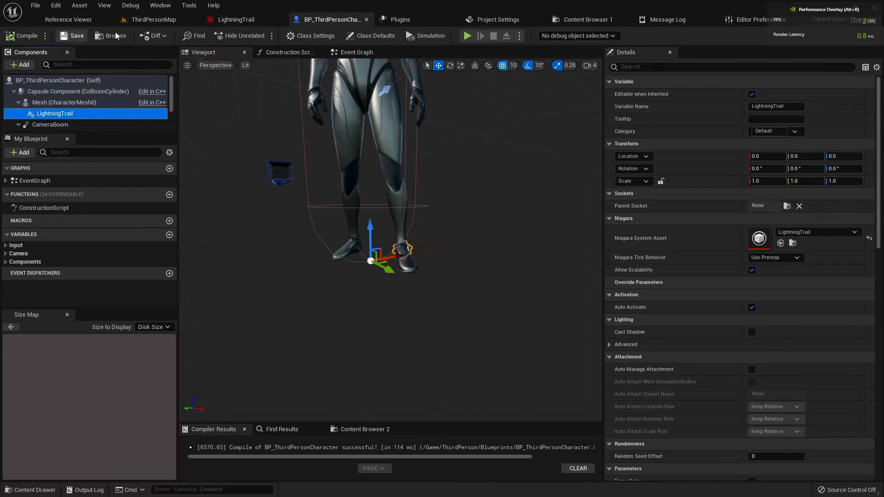
Step: Add a Light Renderer to the LightningTrail emitter's Render stage and set its Color Add to 0, 0, 100
{"action": "left_click", "coordinate": [234, 19]}
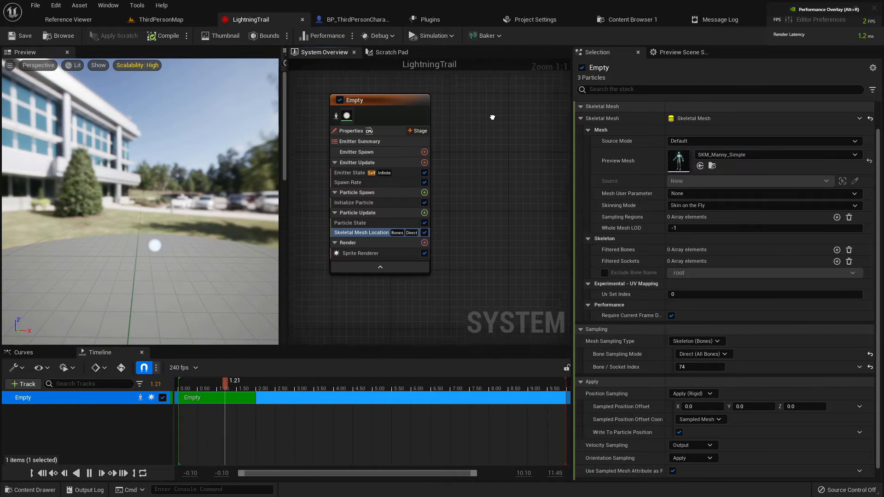
{"action": "right_click_drag", "start_coordinate": [492, 117], "coordinate": [450, 116]}
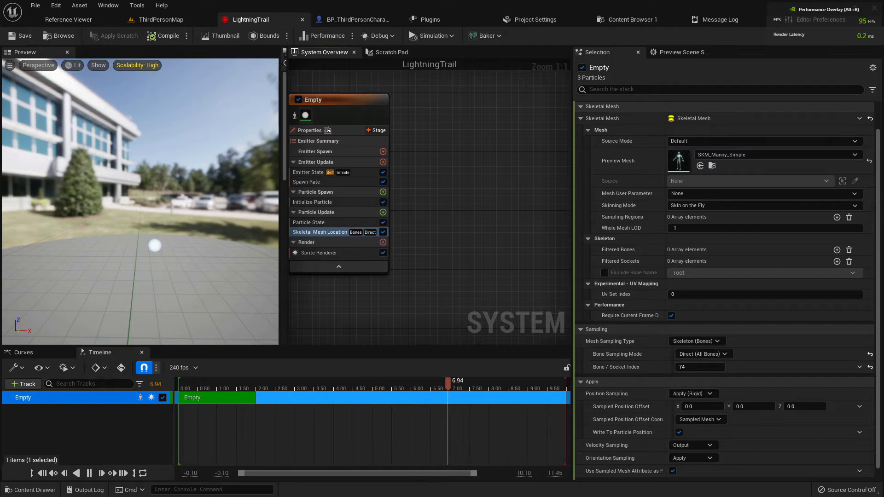
{"action": "left_click", "coordinate": [383, 242]}
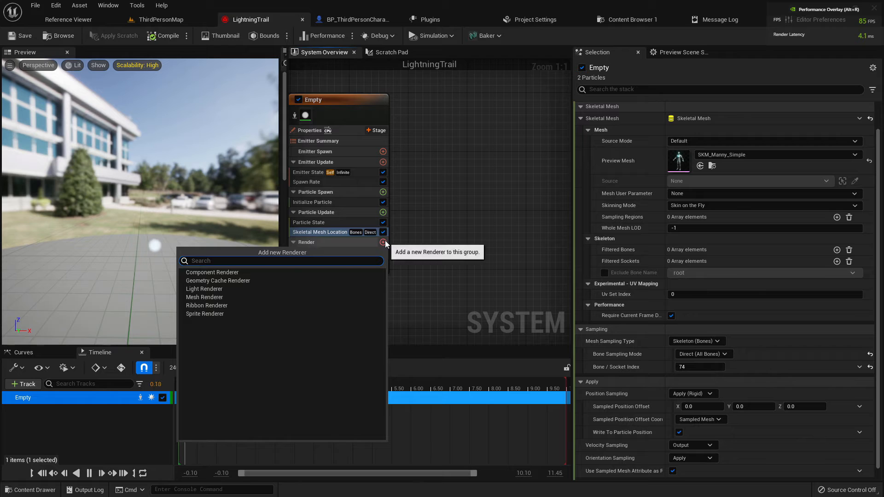
{"action": "left_click", "coordinate": [213, 289]}
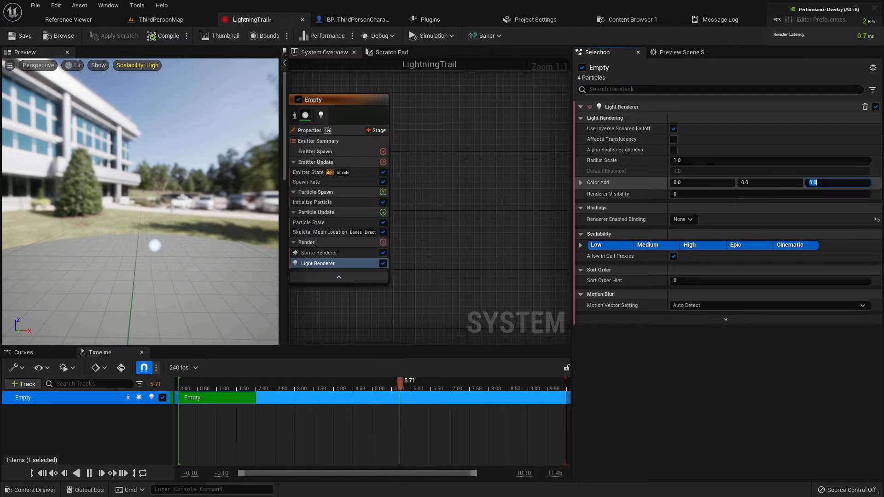
{"action": "key", "text": "Tab"}
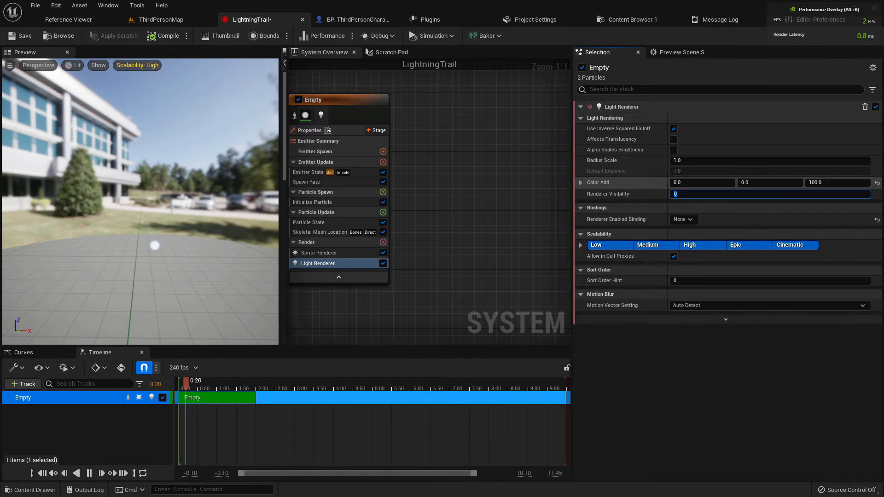
Step: Add a second emitter to the LightningTrail system from the Empty template, beside the existing emitter
{"action": "left_click", "coordinate": [479, 241]}
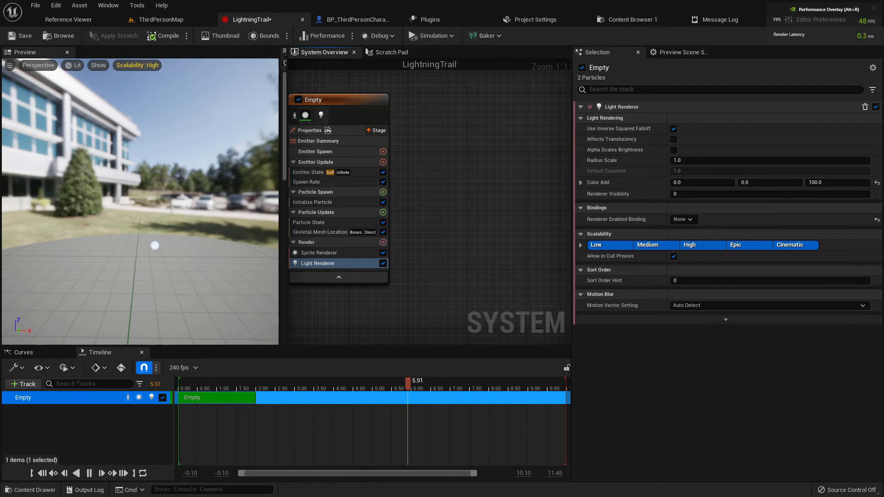
{"action": "right_click", "coordinate": [410, 110]}
{"action": "left_click", "coordinate": [451, 134]}
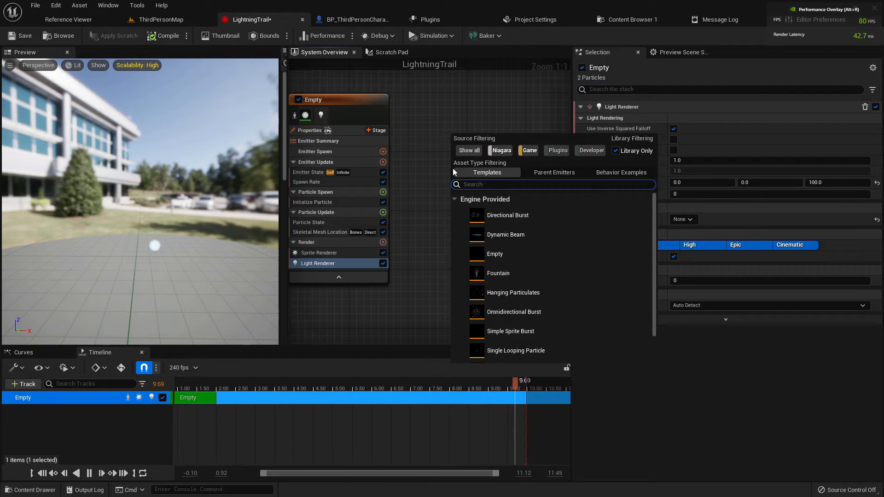
{"action": "double_click", "coordinate": [498, 255]}
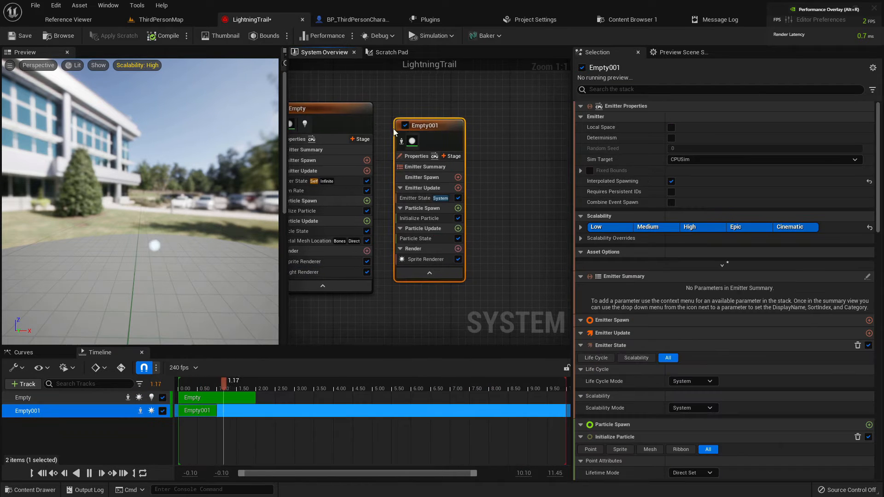
Step: Rename the original emitter SourceParticle and the newly added emitter LightningTrail
{"action": "double_click", "coordinate": [389, 115]}
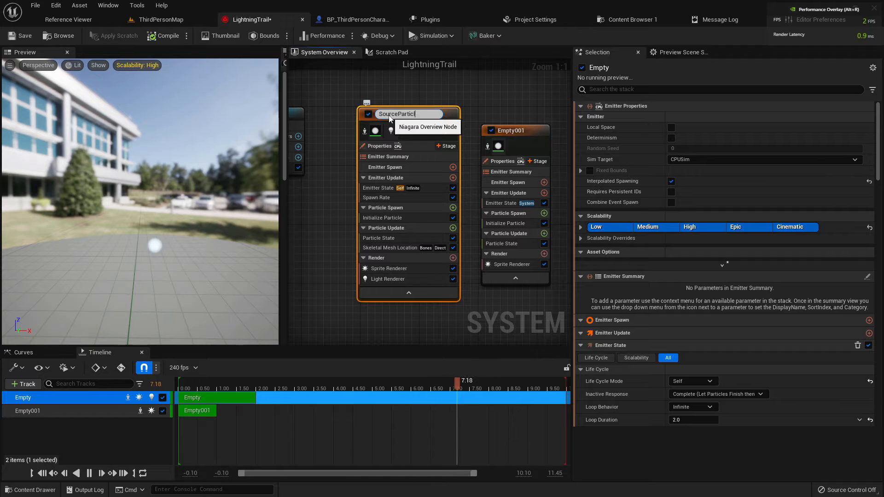
{"action": "type", "text": "SourceParticle"}
{"action": "key", "text": "Return"}
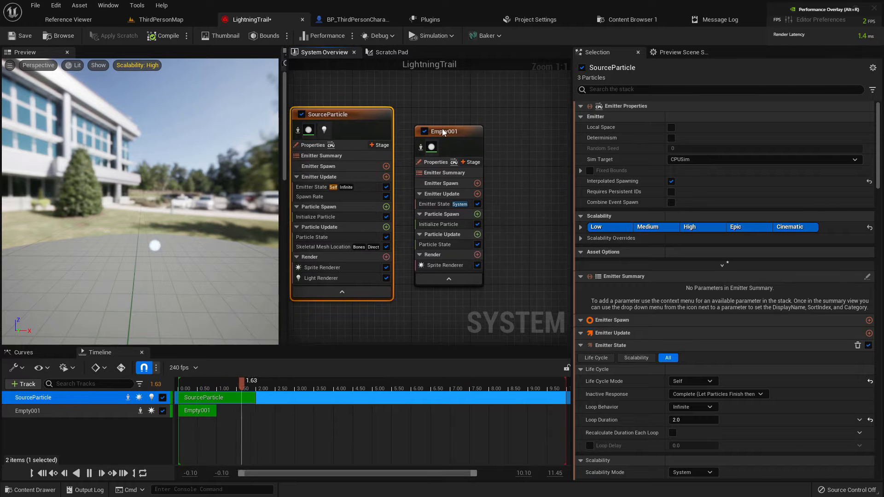
{"action": "left_click", "coordinate": [437, 125]}
{"action": "double_click", "coordinate": [436, 123]}
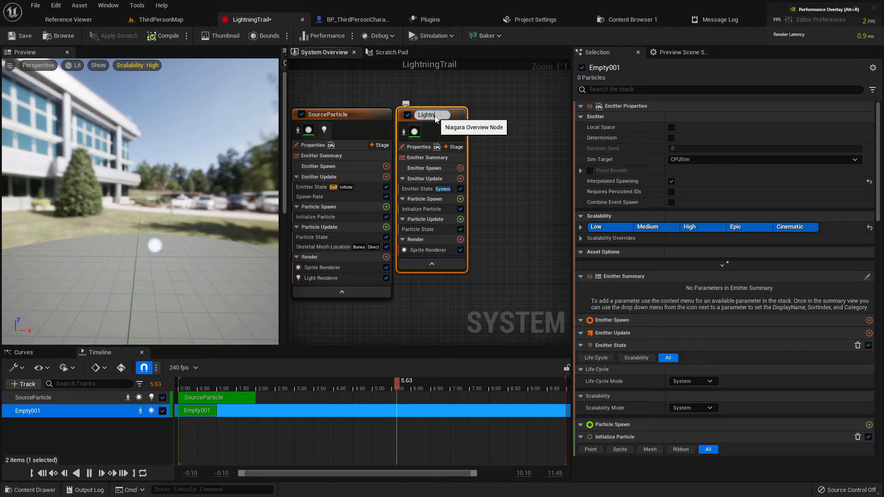
{"action": "type", "text": "LightningTrail"}
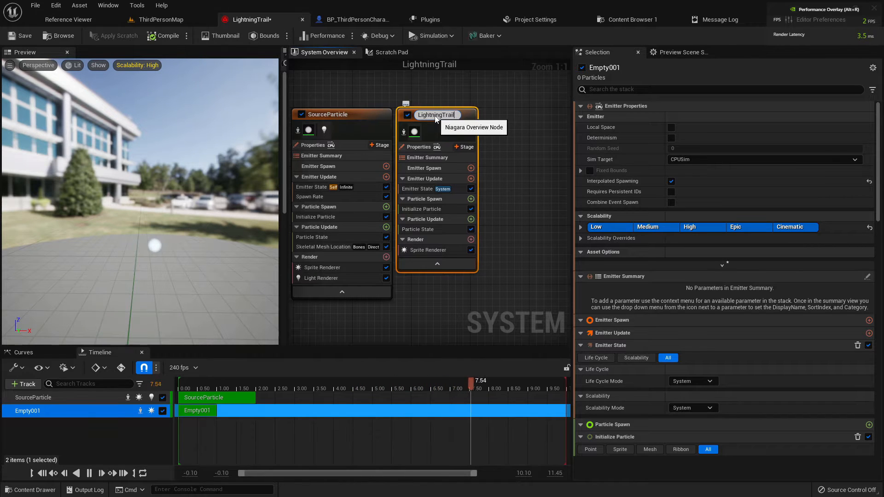
{"action": "key", "text": "Return"}
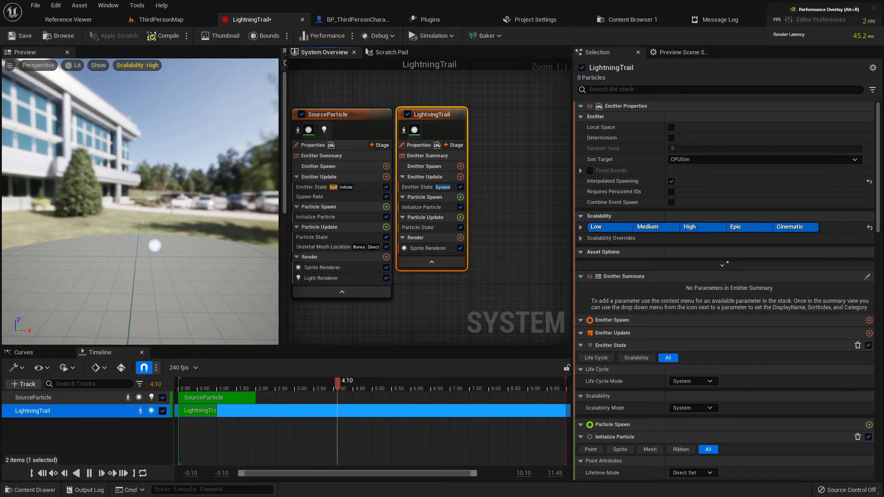
Step: Set the LightningTrail emitter's Emitter State to Life Cycle Mode Self with a Loop Duration of 2.0
{"action": "left_click", "coordinate": [441, 166]}
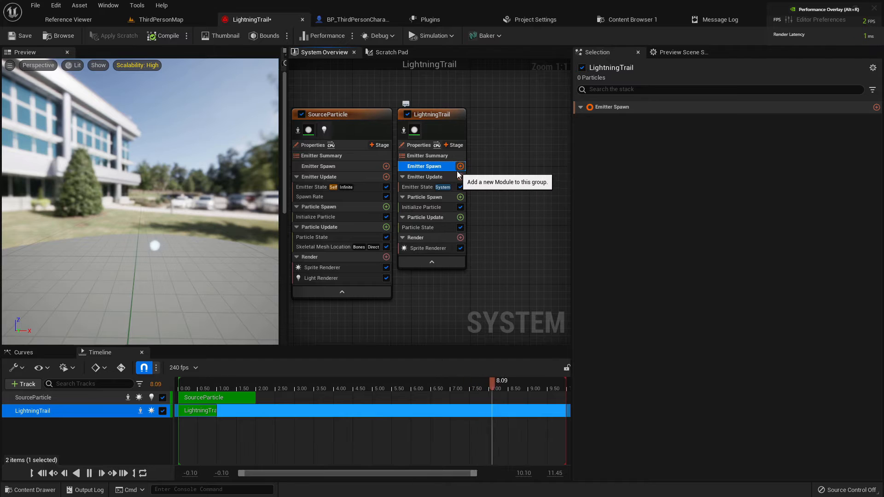
{"action": "left_click", "coordinate": [429, 188]}
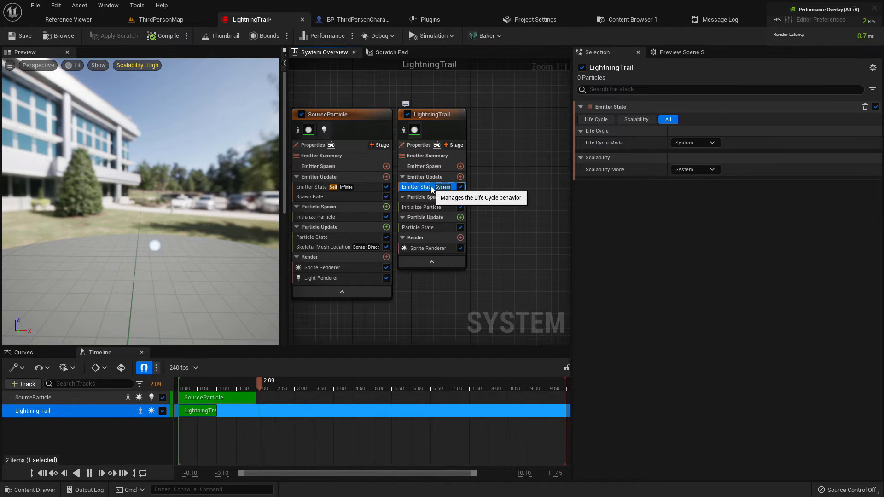
{"action": "left_click", "coordinate": [712, 143]}
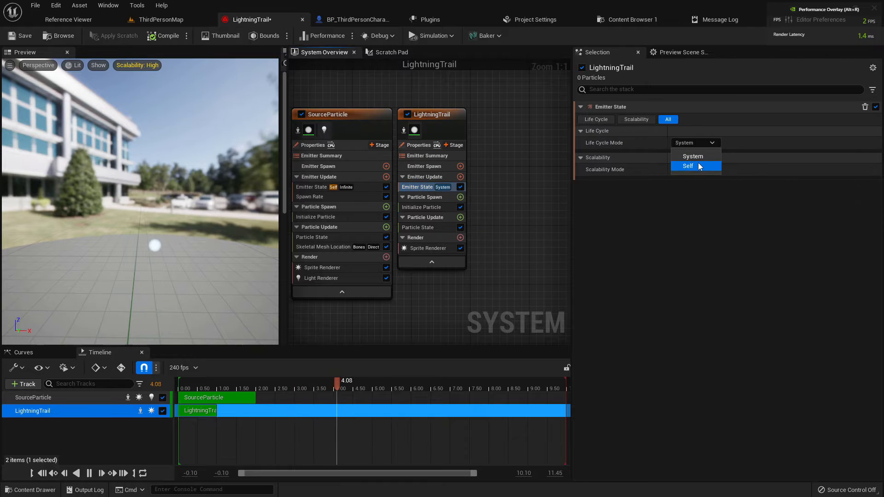
{"action": "left_click", "coordinate": [699, 165]}
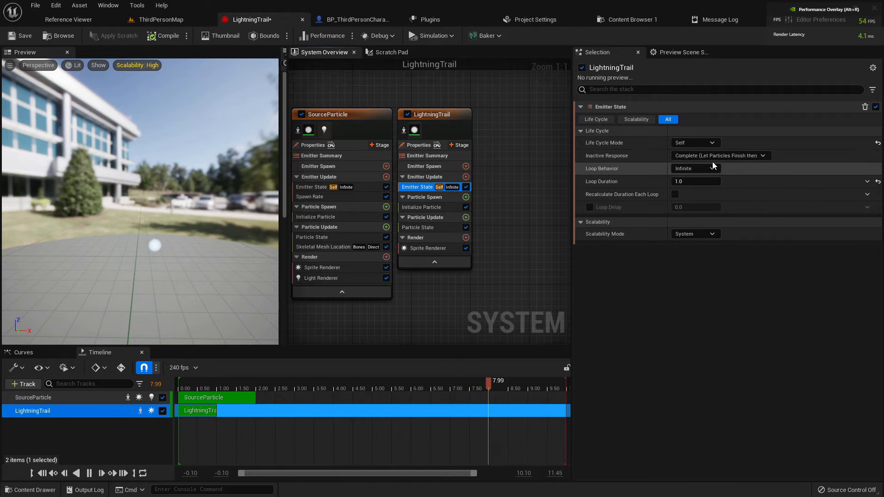
{"action": "left_click_drag", "start_coordinate": [685, 182], "coordinate": [722, 208]}
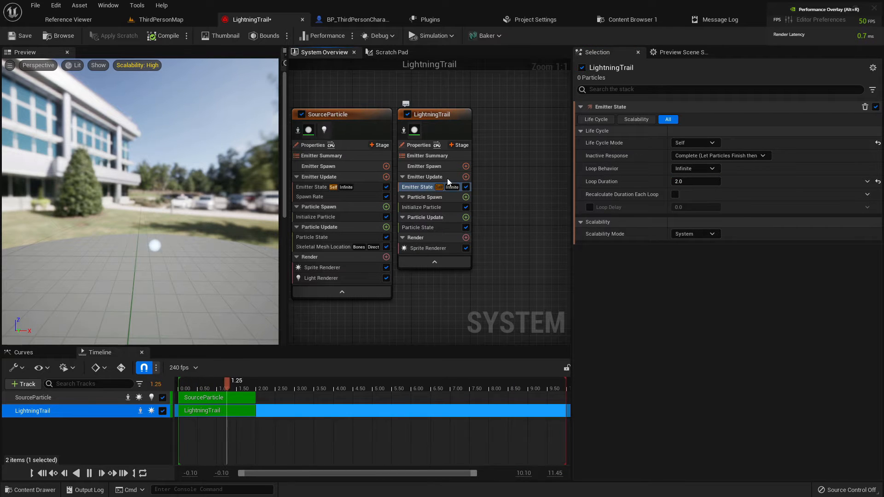
Step: Add a Spawn Particles from Other Emitter module to LightningTrail's Emitter Update and resolve its missing dependency with the offered fix
{"action": "left_click", "coordinate": [465, 176]}
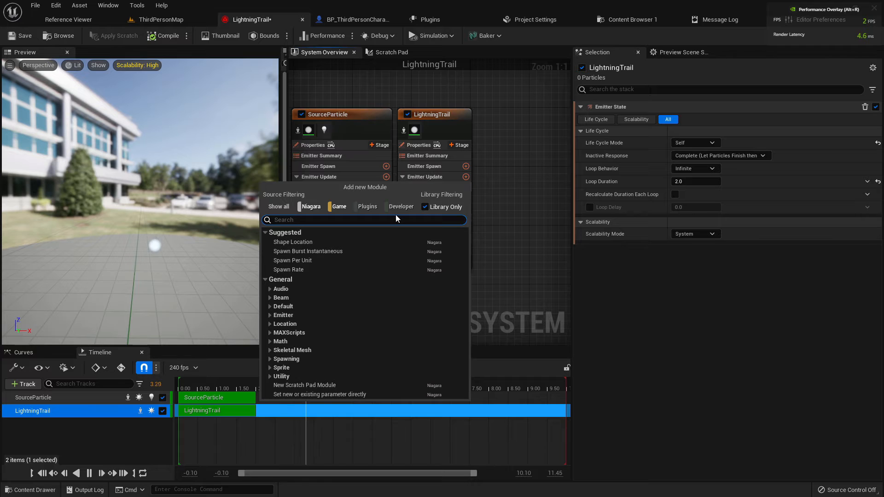
{"action": "type", "text": "spawn"}
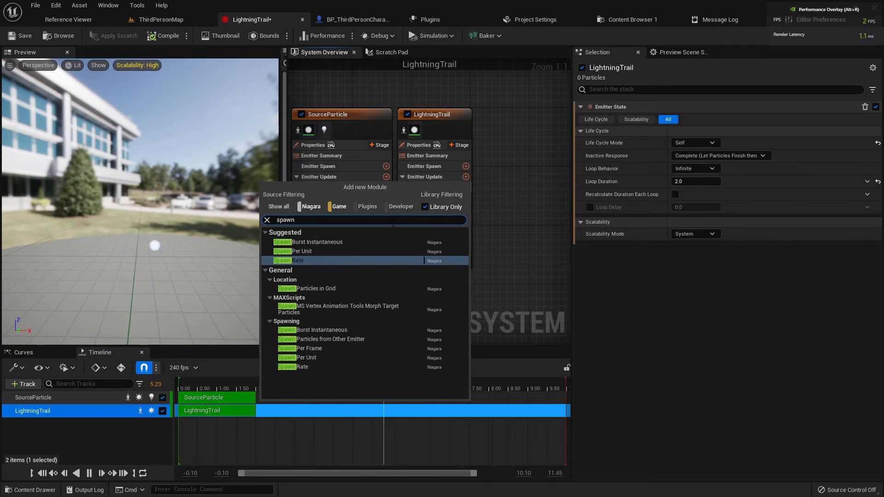
{"action": "type", "text": " parti"}
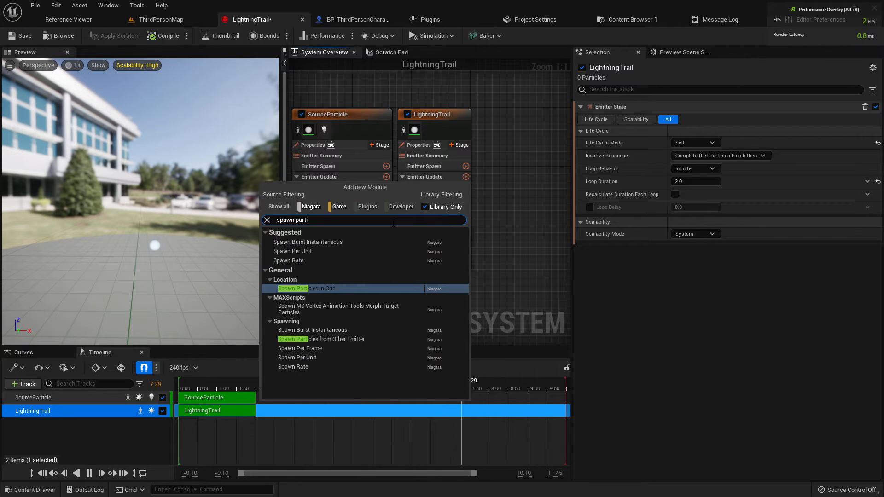
{"action": "left_click", "coordinate": [331, 342]}
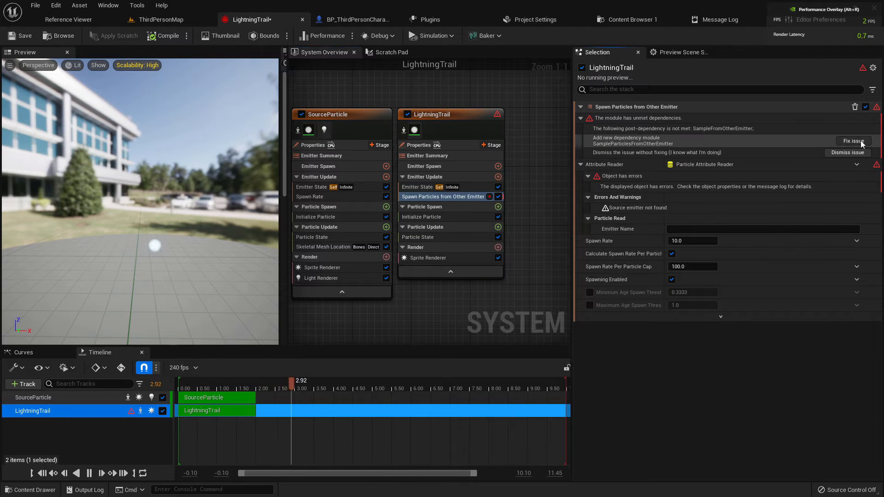
{"action": "left_click", "coordinate": [855, 141]}
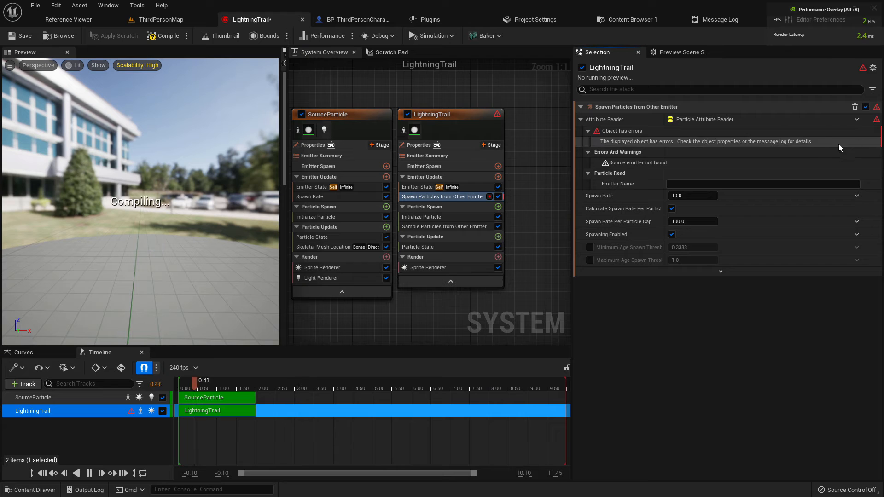
Step: Set the Spawn Particles from Other Emitter module's Emitter Name to SourceParticle and its Spawn Rate to 200
{"action": "left_click", "coordinate": [463, 197]}
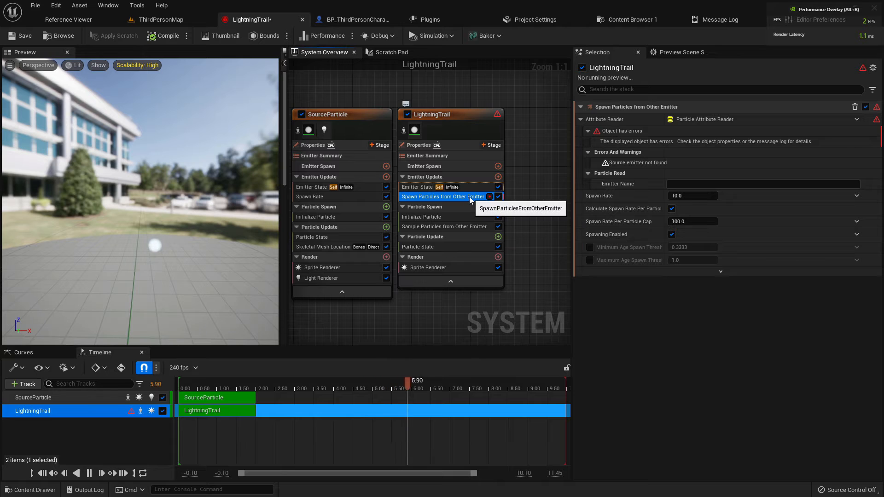
{"action": "left_click", "coordinate": [676, 185]}
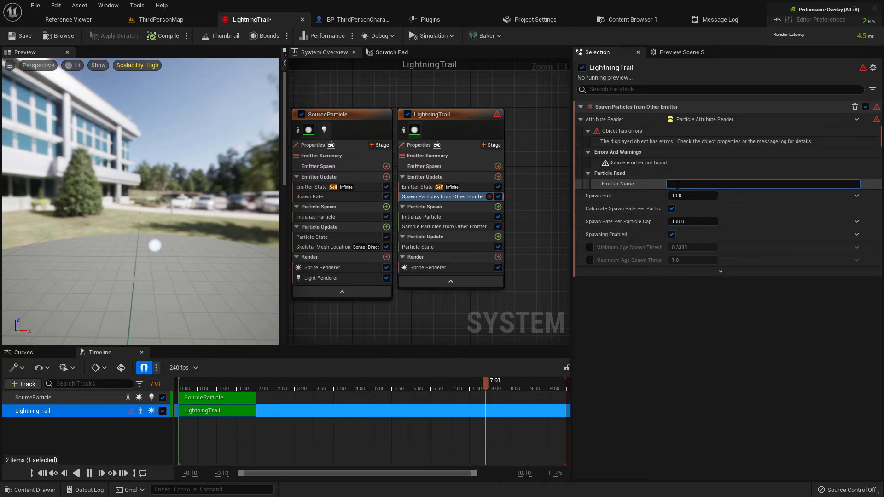
{"action": "type", "text": "SourceParticle"}
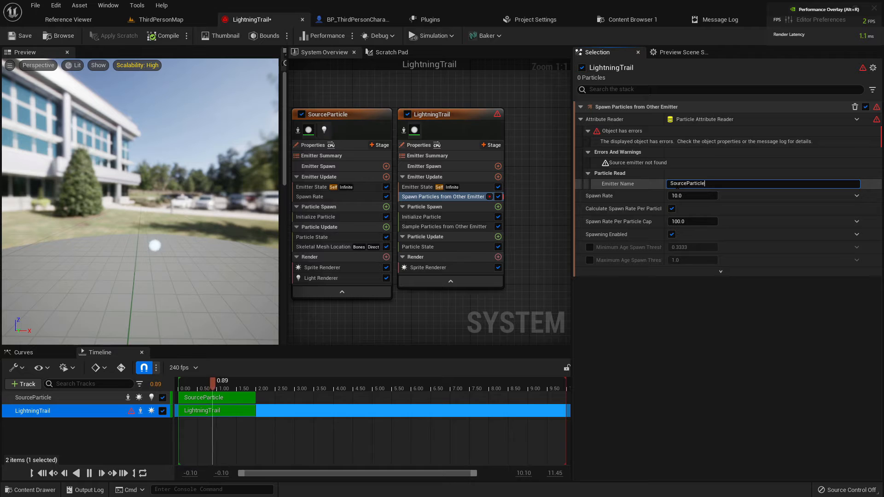
{"action": "key", "text": "Return"}
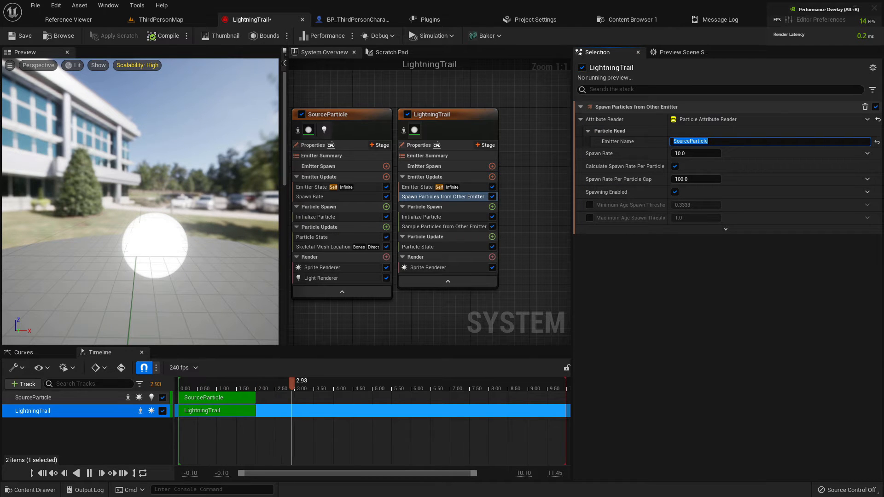
{"action": "left_click", "coordinate": [691, 154]}
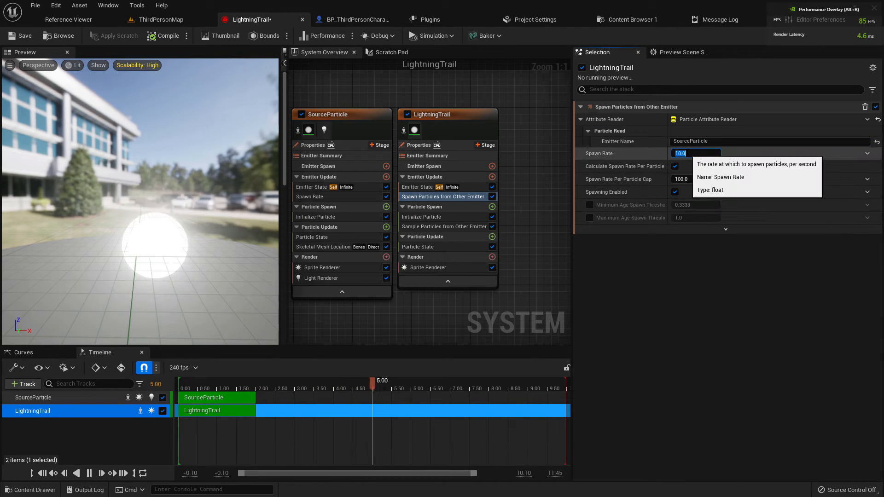
{"action": "key", "text": "Return"}
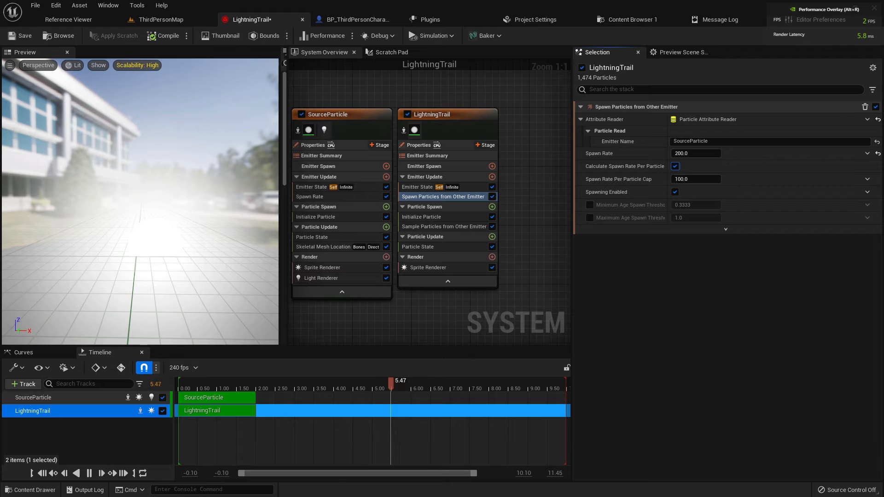
Step: Set the particle Lifetime in LightningTrail's Initialize Particle module to 0.05
{"action": "left_click", "coordinate": [436, 217]}
{"action": "left_click", "coordinate": [691, 156]}
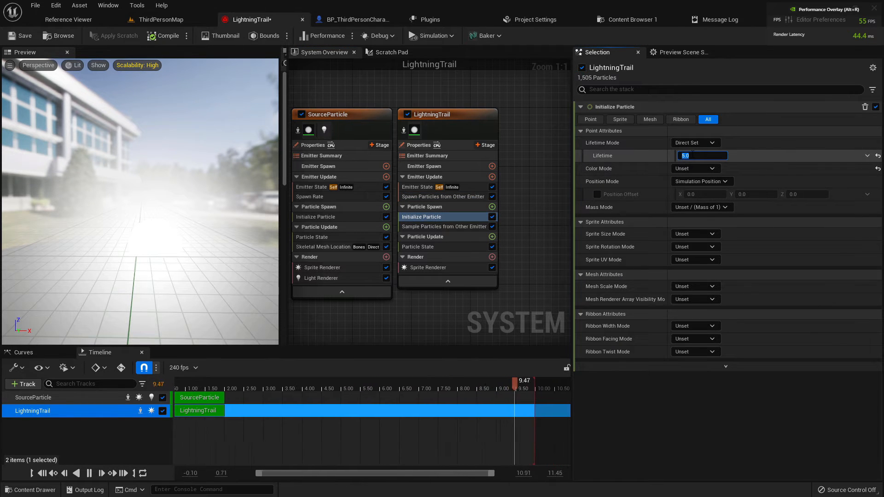
{"action": "type", "text": ".05"}
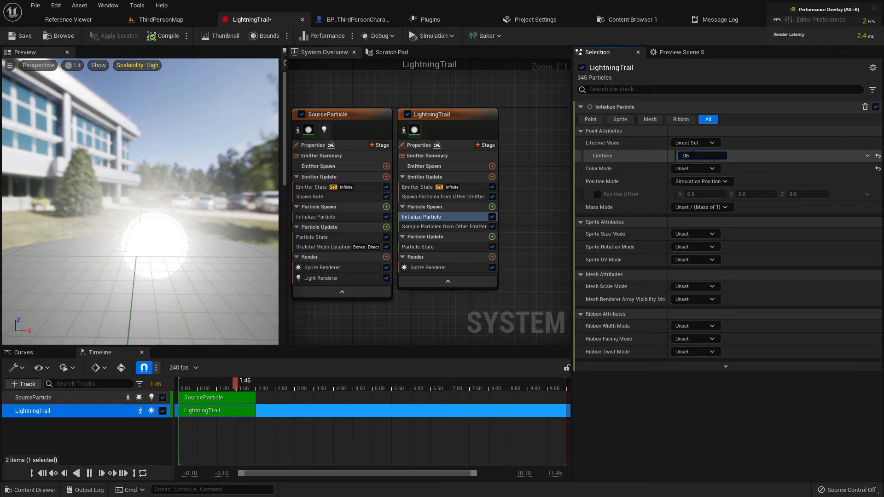
{"action": "key", "text": "Tab"}
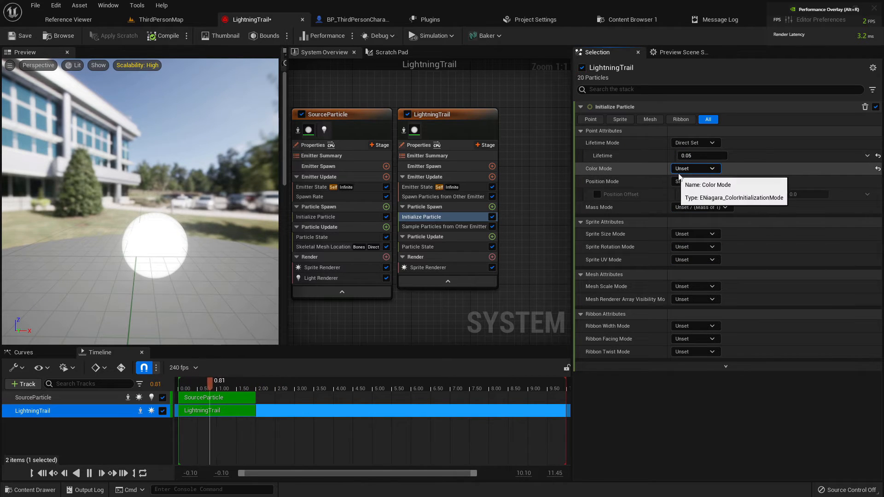
Step: Set LightningTrail's initial particle Color Mode to Direct Set with a muted light blue, about R 0.23, G 0.51, B 0.70
{"action": "left_click", "coordinate": [694, 170]}
{"action": "left_click", "coordinate": [694, 189]}
{"action": "left_click", "coordinate": [689, 183]}
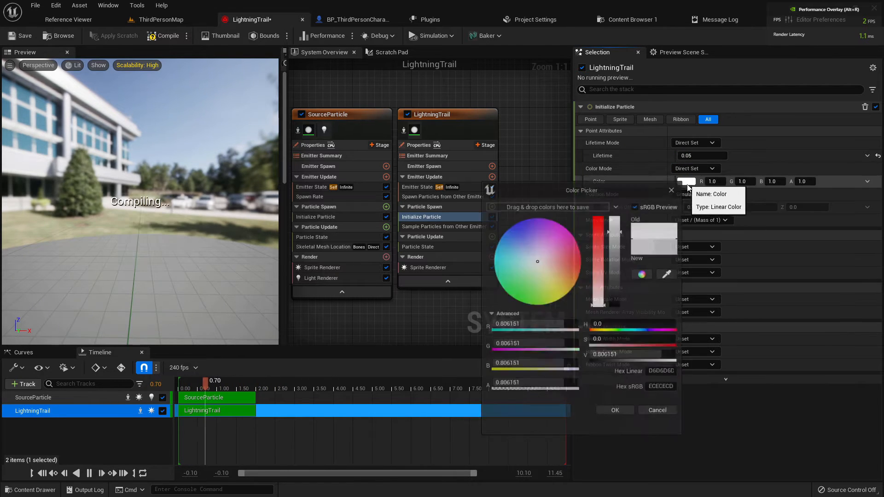
{"action": "left_click_drag", "start_coordinate": [524, 267], "coordinate": [510, 249]}
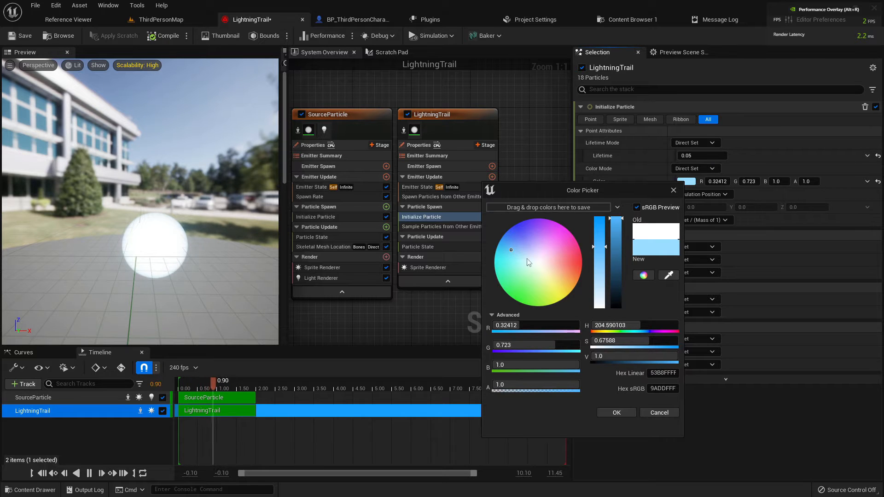
{"action": "left_click_drag", "start_coordinate": [617, 219], "coordinate": [616, 245]}
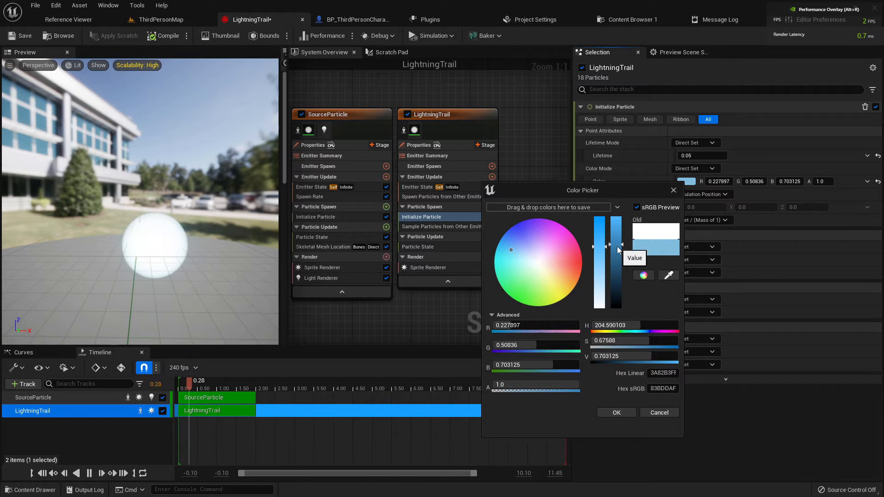
{"action": "left_click", "coordinate": [616, 413]}
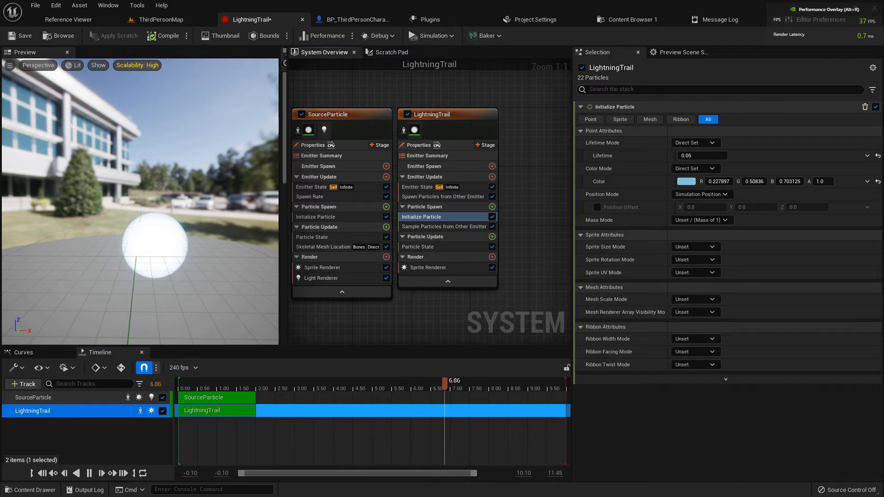
Step: Add a Jitter Position module to the LightningTrail emitter's Particle Update stage
{"action": "left_click", "coordinate": [492, 237]}
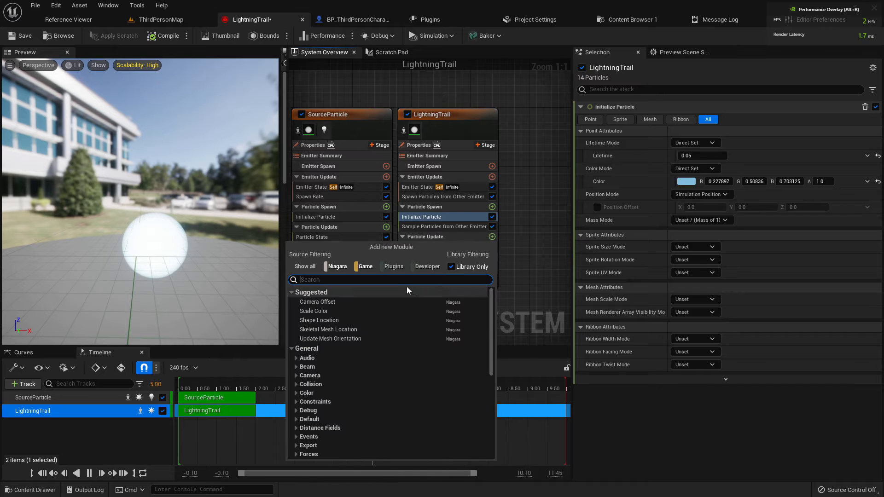
{"action": "type", "text": "jitter"}
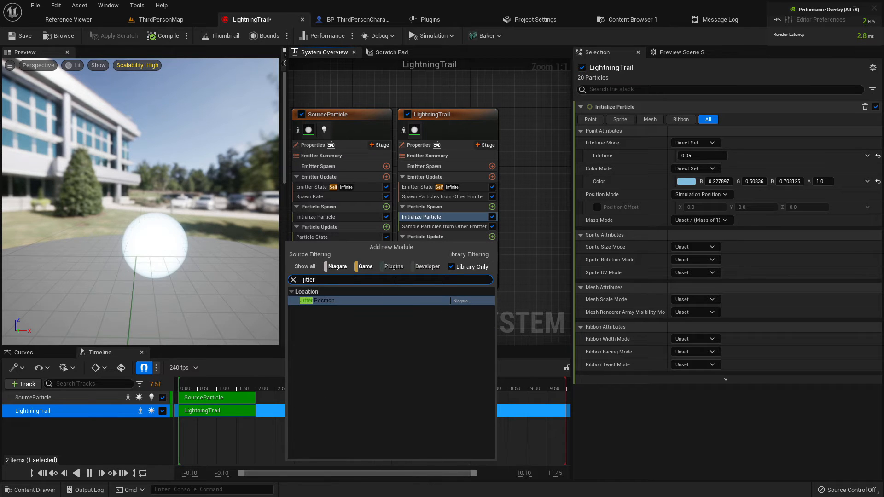
{"action": "key", "text": "Return"}
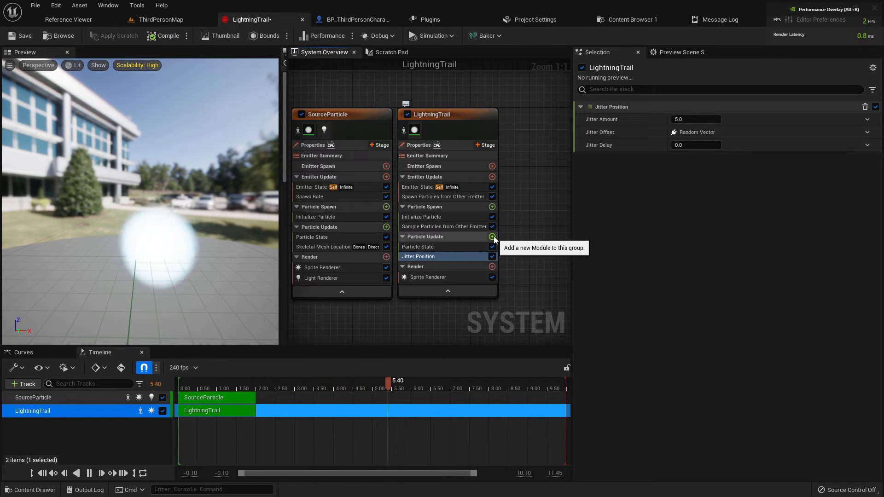
Step: Replace the LightningTrail emitter's Sprite Renderer with a Ribbon Renderer
{"action": "left_click", "coordinate": [462, 278]}
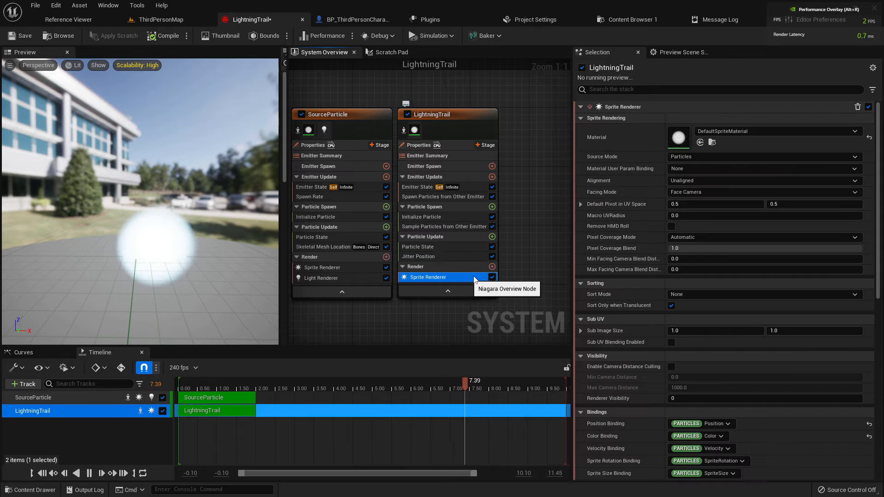
{"action": "key", "text": "Delete"}
{"action": "left_click", "coordinate": [492, 258]}
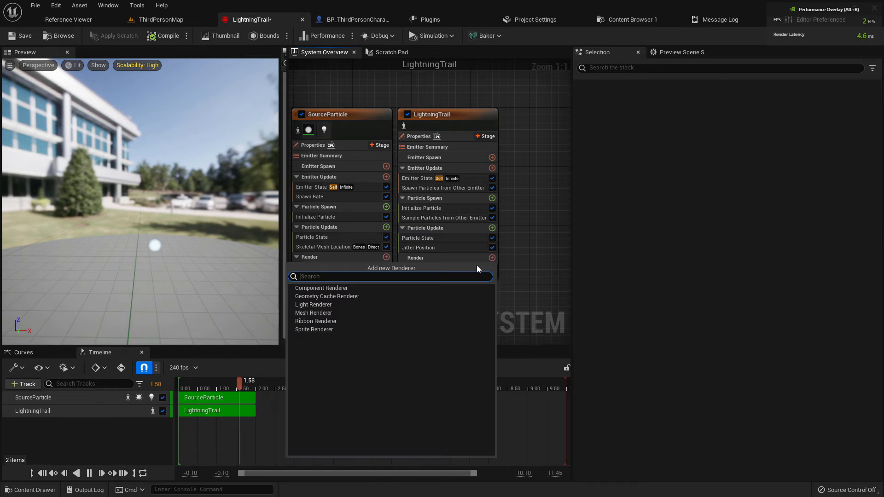
{"action": "type", "text": "ribbo"}
{"action": "key", "text": "Return"}
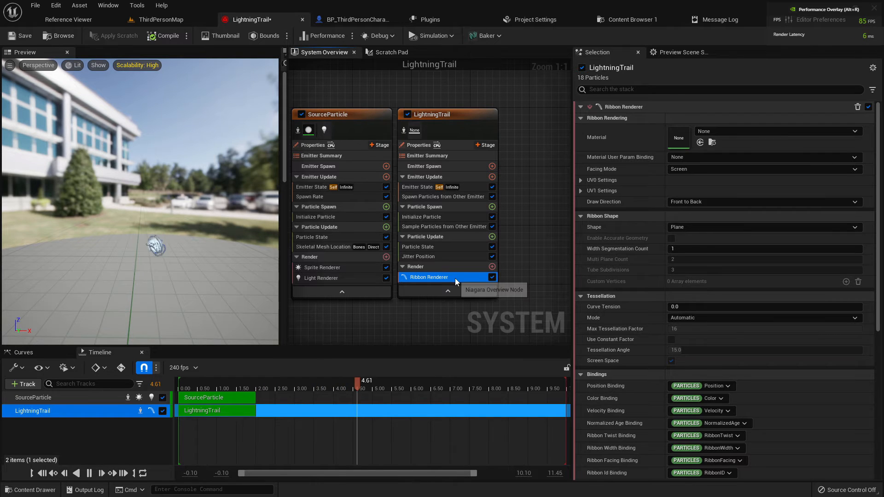
{"action": "left_click", "coordinate": [139, 273]}
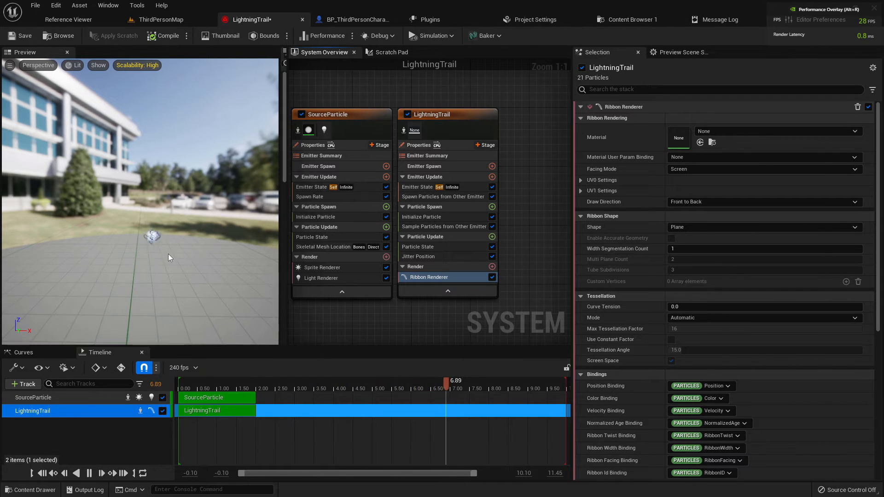
{"action": "key", "text": "w"}
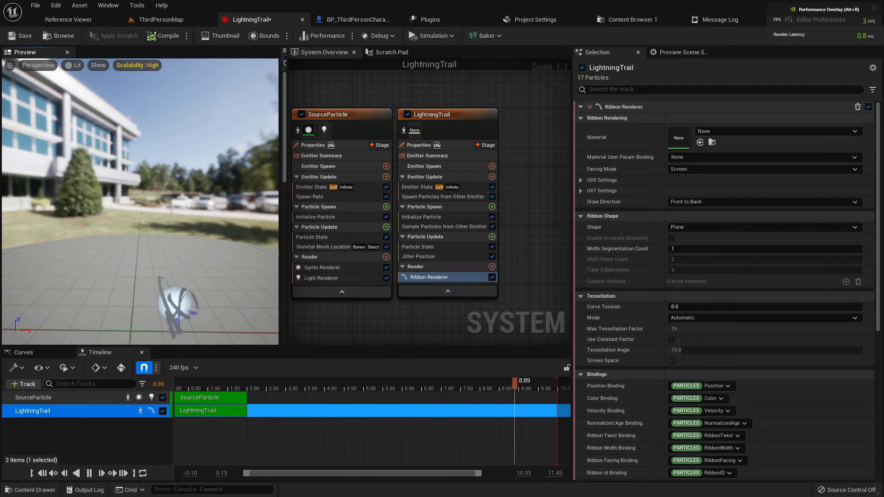
{"action": "mouse_move", "coordinate": [140, 273]}
{"action": "right_mouse_down"}
{"action": "mouse_move", "coordinate": [154, 281]}
{"action": "mouse_move", "coordinate": [141, 272]}
{"action": "right_mouse_up"}
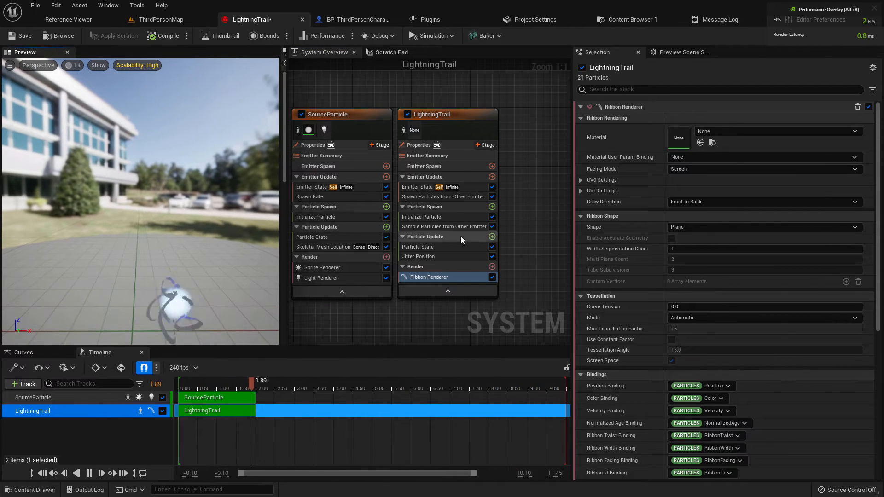
{"action": "left_click", "coordinate": [718, 131]}
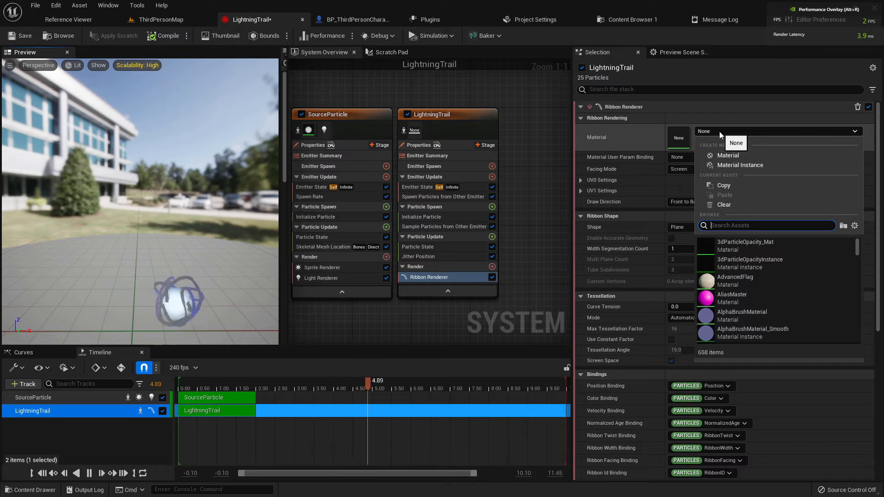
{"action": "type", "text": "particle"}
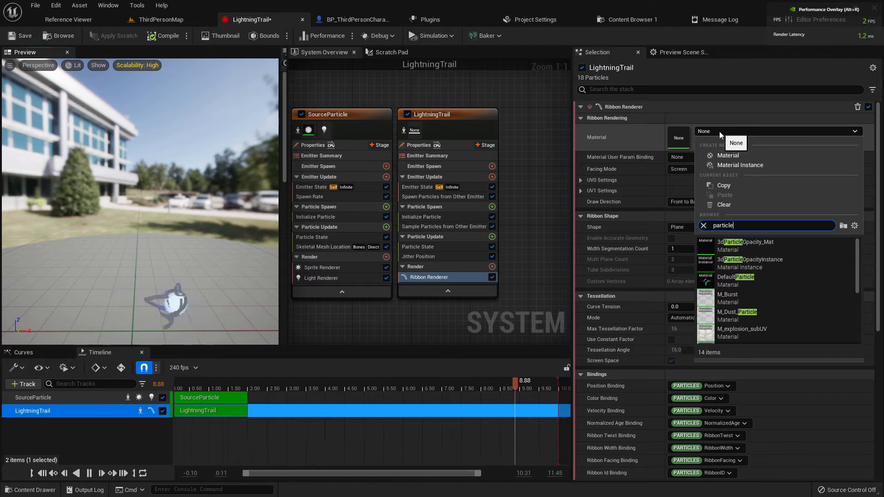
{"action": "scroll", "coordinate": [728, 300], "scroll_direction": "down", "scroll_amount": 2}
{"action": "scroll", "coordinate": [761, 310], "scroll_direction": "down", "scroll_amount": 3}
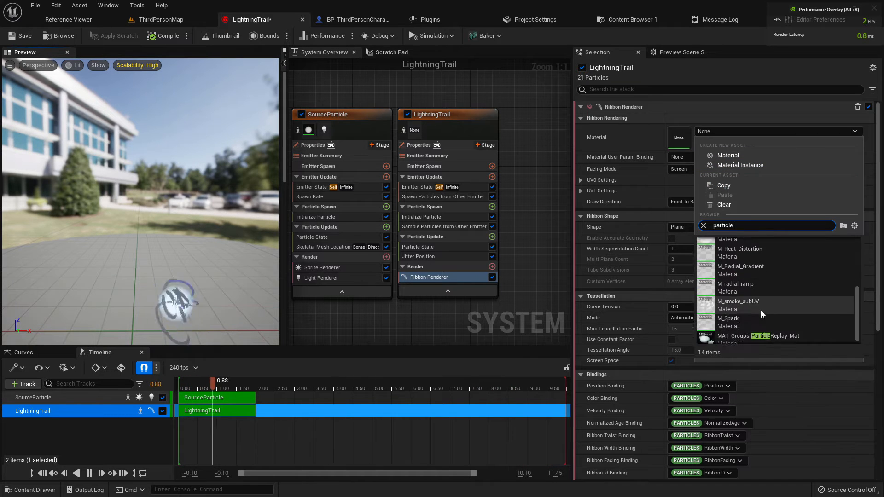
{"action": "left_click", "coordinate": [525, 193]}
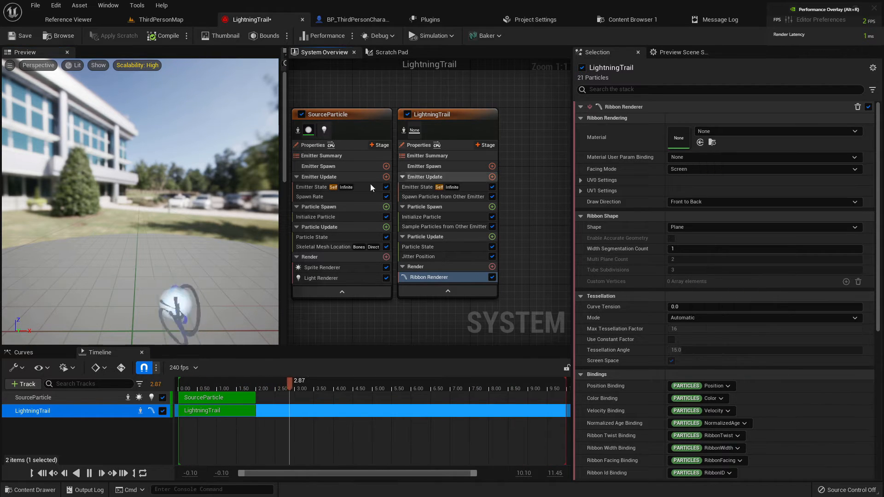
Step: Locate DefaultRibbonMaterial alongside SourceParticle's sprite material and assign it to LightningTrail's Ribbon Renderer
{"action": "left_click", "coordinate": [322, 268]}
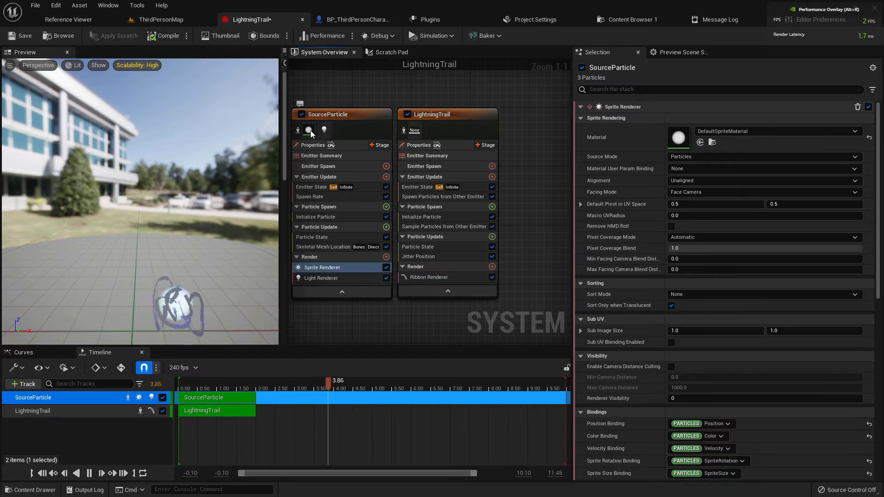
{"action": "left_click", "coordinate": [712, 143]}
{"action": "left_click", "coordinate": [427, 85]}
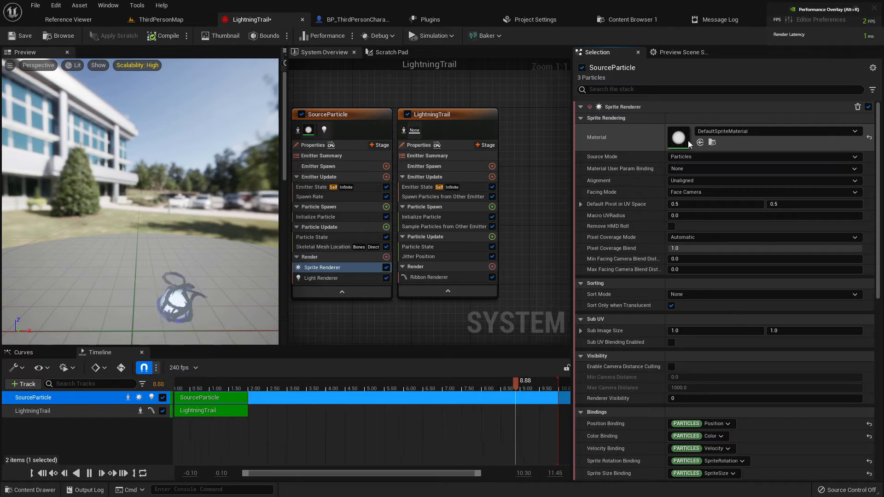
{"action": "left_click", "coordinate": [433, 131]}
{"action": "left_click", "coordinate": [725, 132]}
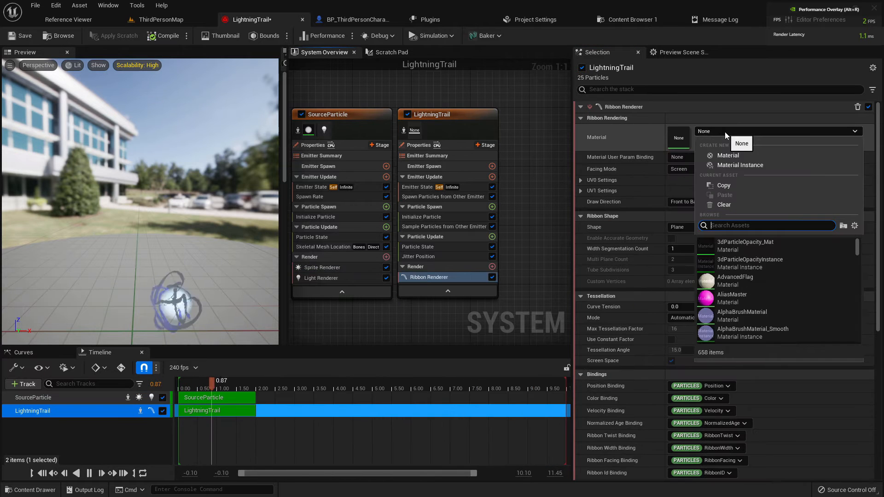
{"action": "left_click", "coordinate": [625, 125]}
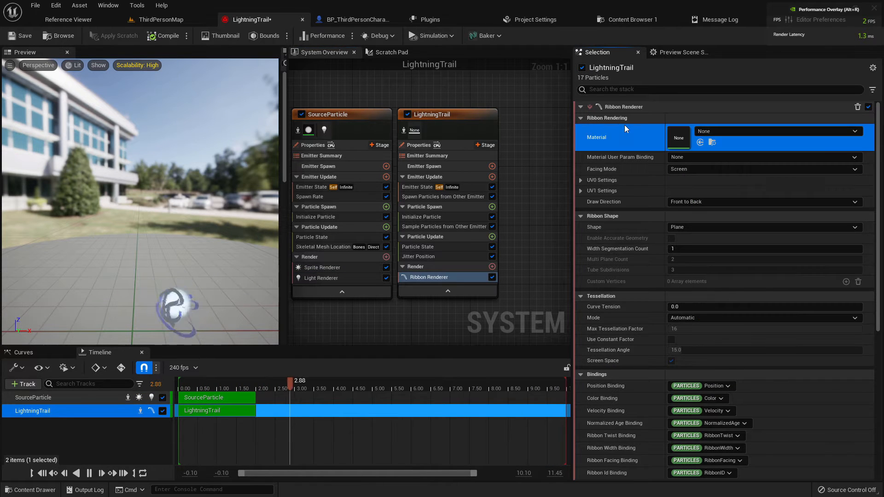
{"action": "left_click", "coordinate": [702, 142]}
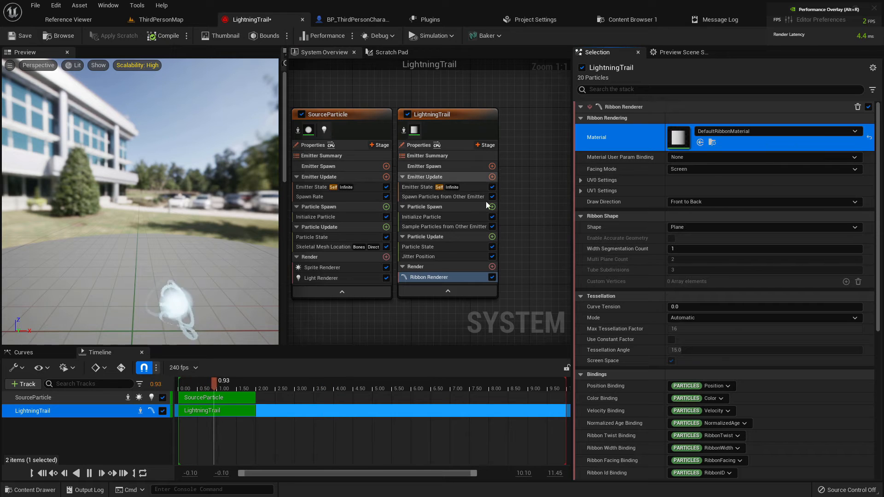
Step: Black out the preview scene by disabling Show Environment and setting Environment Color to black, and save the system
{"action": "left_click_drag", "start_coordinate": [195, 300], "coordinate": [196, 282]}
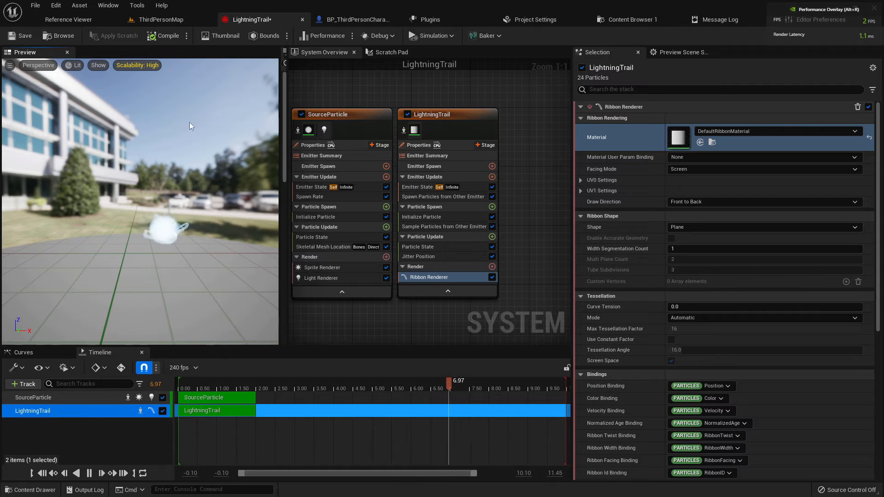
{"action": "left_click", "coordinate": [704, 53]}
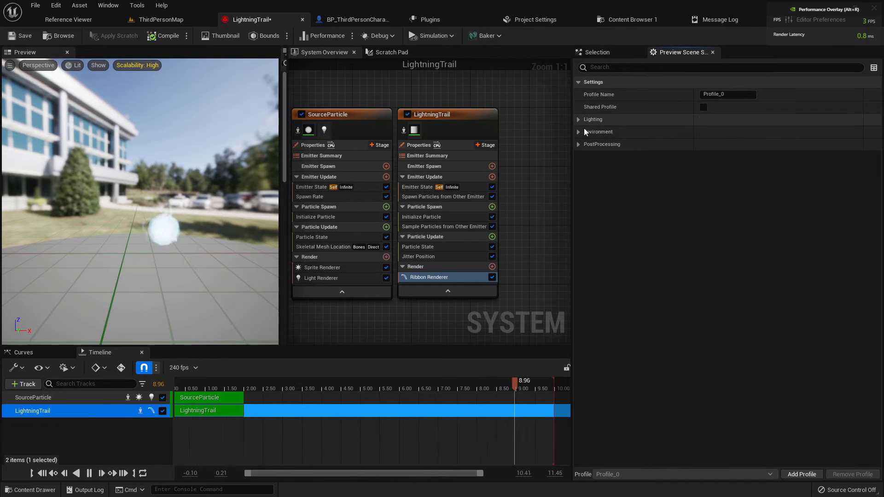
{"action": "left_click", "coordinate": [595, 133]}
{"action": "left_click", "coordinate": [704, 144]}
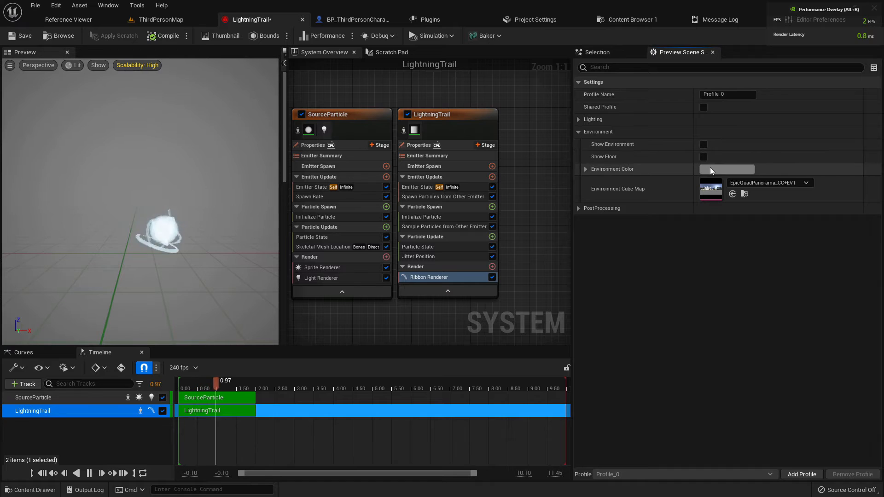
{"action": "left_click", "coordinate": [727, 169]}
{"action": "left_click_drag", "start_coordinate": [641, 289], "coordinate": [642, 311]}
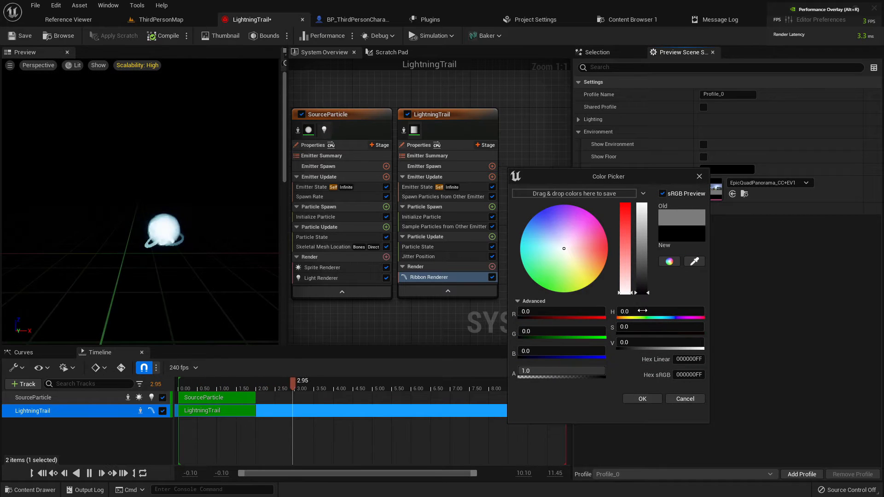
{"action": "left_click", "coordinate": [636, 399]}
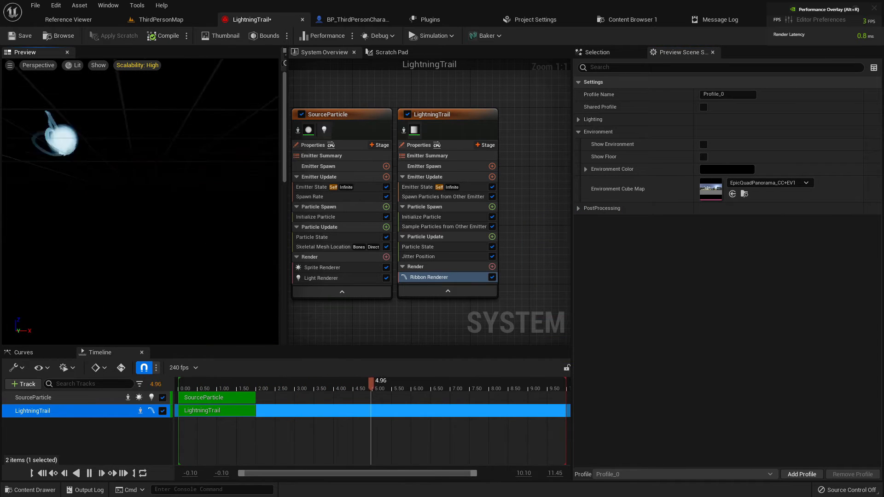
{"action": "mouse_move", "coordinate": [148, 216]}
{"action": "left_mouse_down"}
{"action": "mouse_move", "coordinate": [166, 216]}
{"action": "mouse_move", "coordinate": [148, 216]}
{"action": "left_mouse_up"}
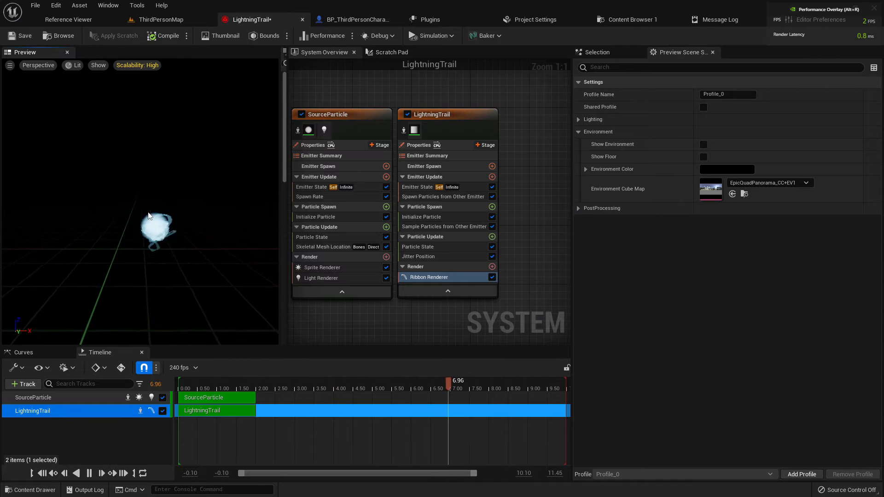
{"action": "key", "text": "ctrl+s"}
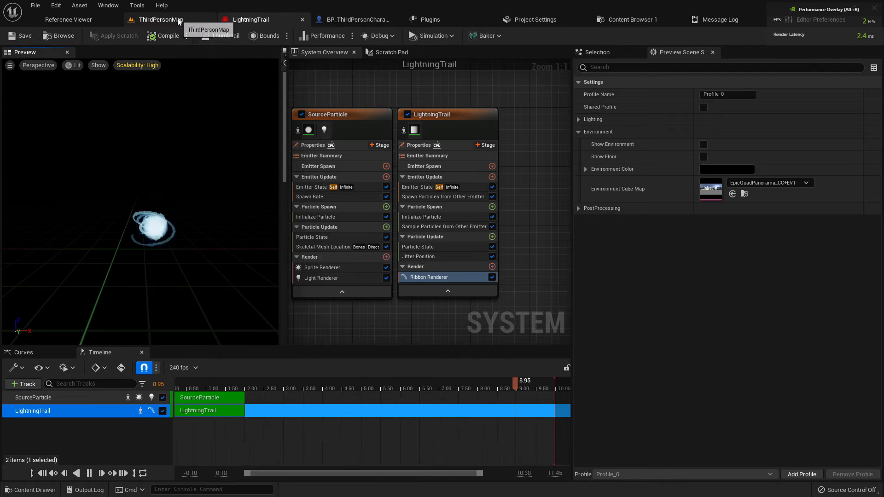
Step: Play-test ThirdPersonMap, running and jumping the character along the shaded walls to examine the lightning trail on its foot, and stop the session
{"action": "left_click", "coordinate": [178, 20]}
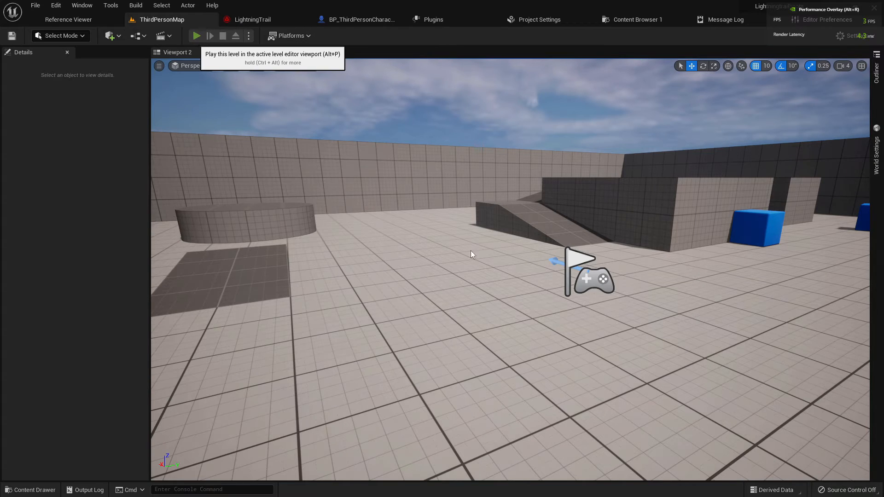
{"action": "key", "text": "alt+p"}
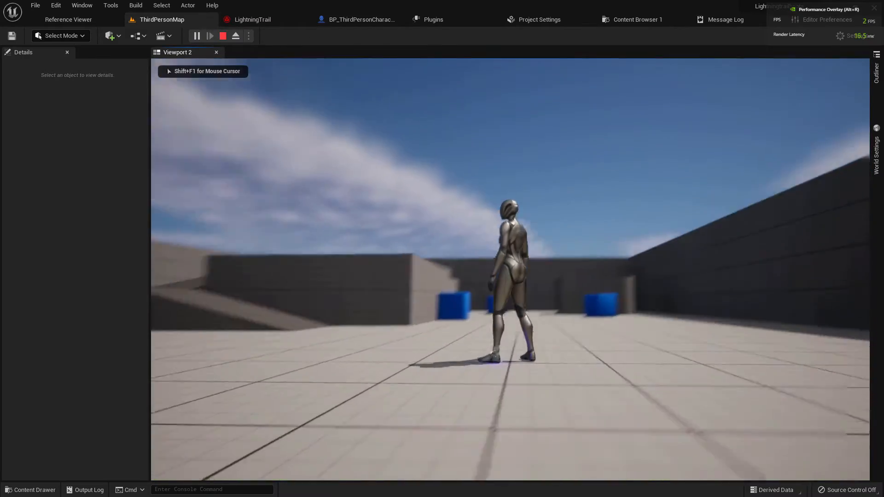
{"action": "key", "text": "w"}
{"action": "key", "text": "a"}
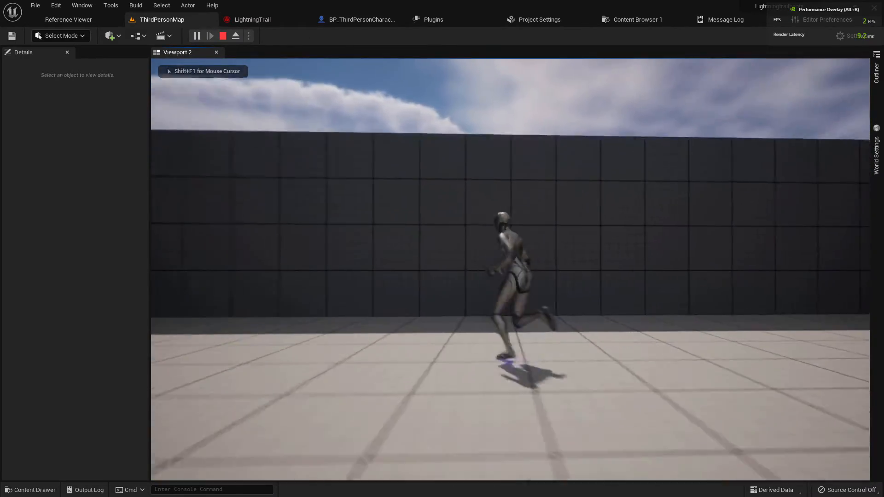
{"action": "key", "text": "a"}
{"action": "key", "text": "w"}
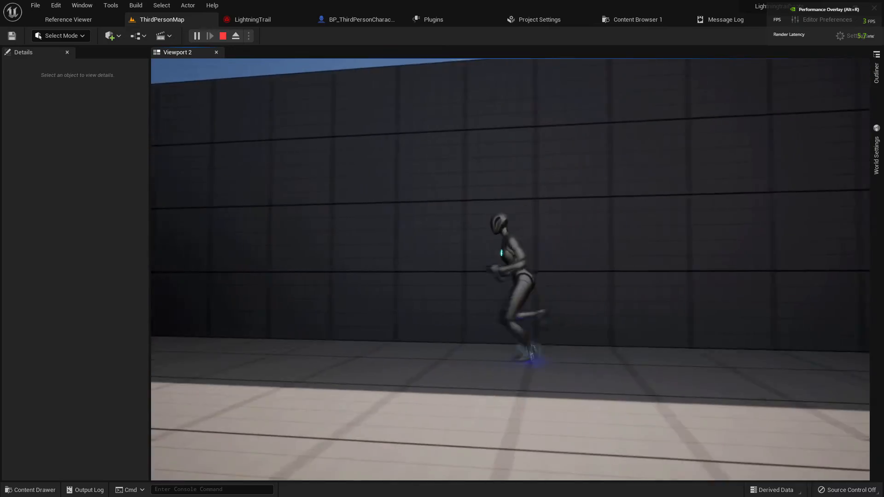
{"action": "key", "text": "a"}
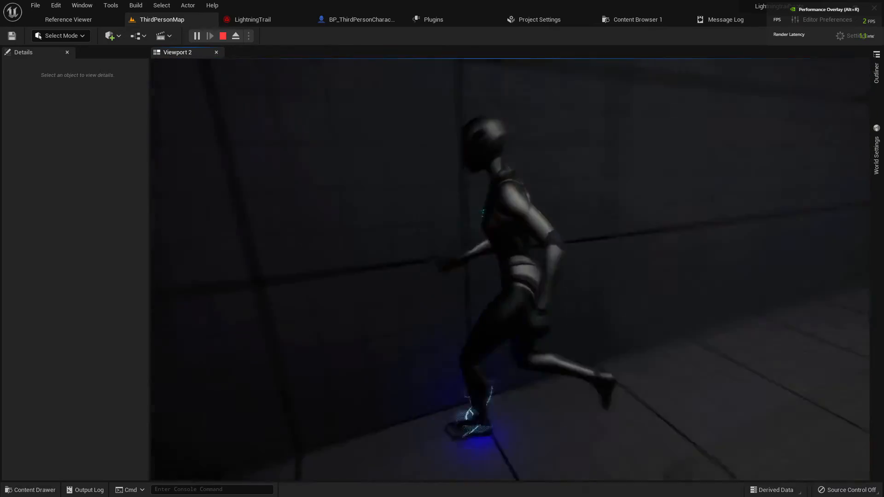
{"action": "key", "text": "w"}
{"action": "key", "text": "a"}
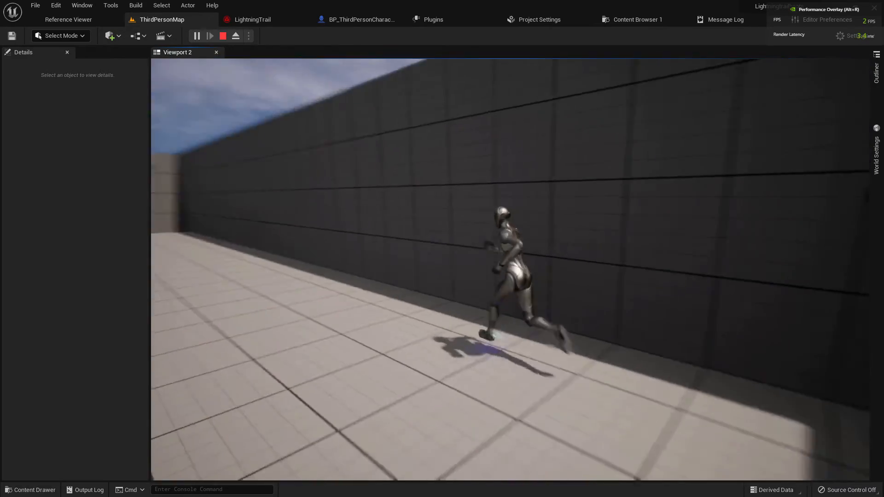
{"action": "key", "text": "w"}
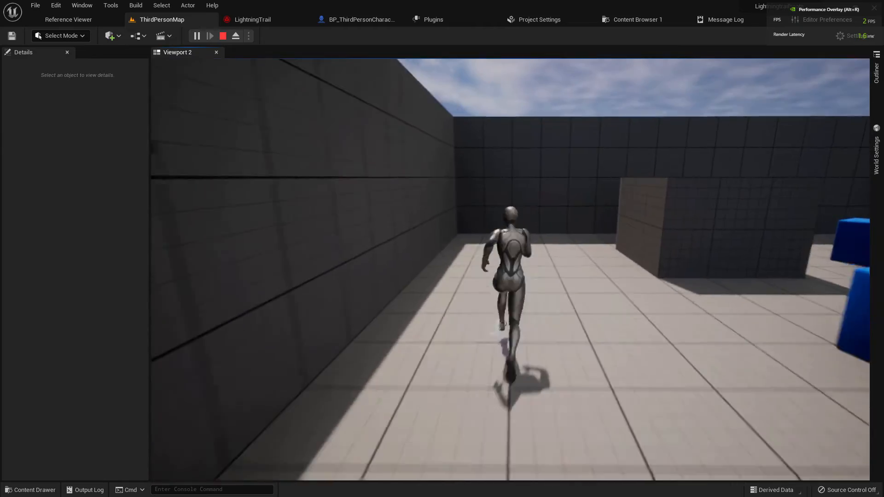
{"action": "key", "text": "w"}
{"action": "key", "text": "space"}
{"action": "key", "text": "d"}
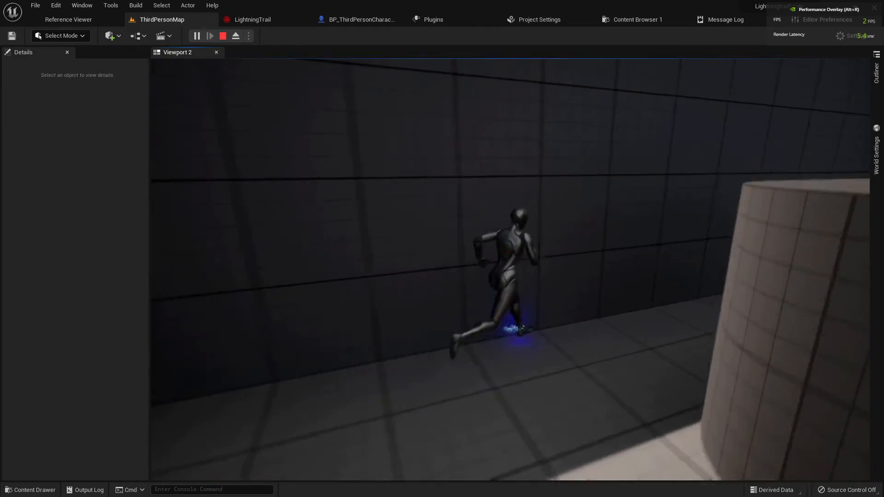
{"action": "key", "text": "w"}
{"action": "key", "text": "d"}
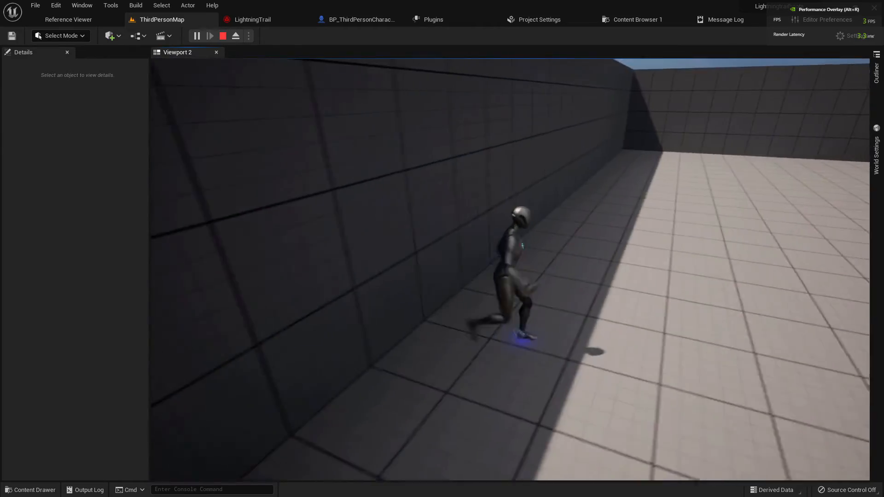
{"action": "key", "text": "alt+Tab"}
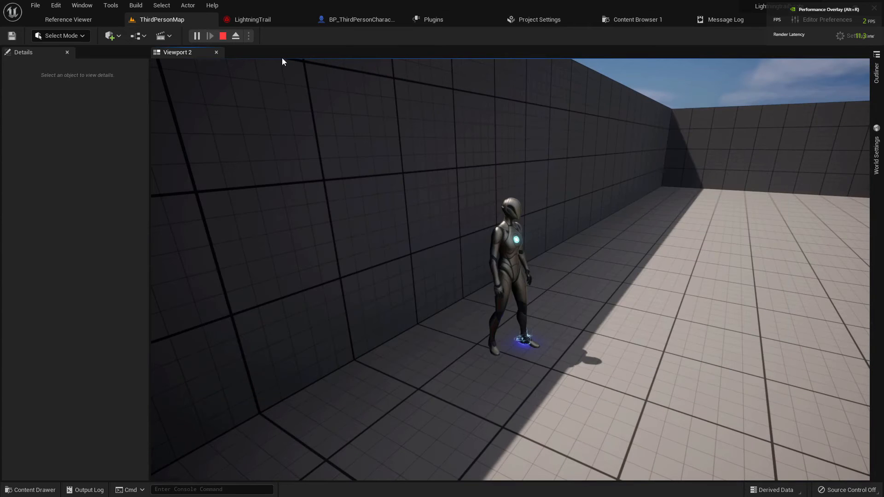
{"action": "left_click", "coordinate": [223, 37]}
Step: Duplicate the SourceParticle and LightningTrail emitters together and line up the copies beside the originals in the LightningTrail system
{"action": "left_click", "coordinate": [249, 20]}
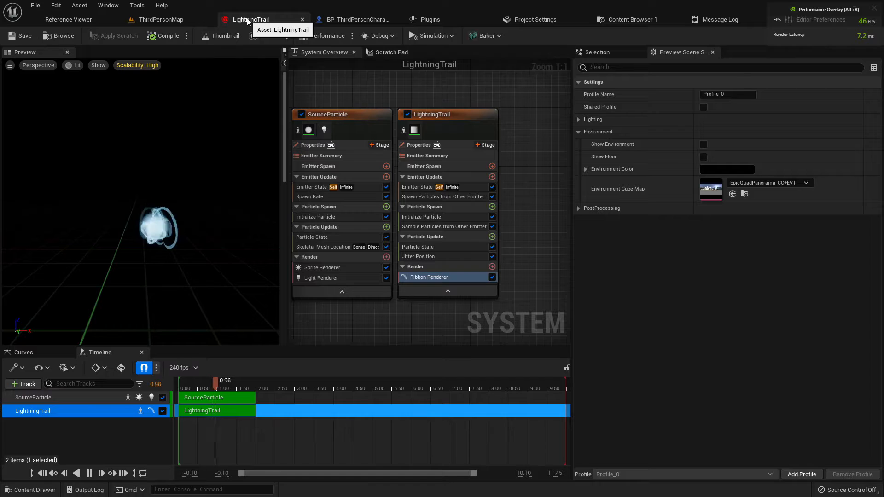
{"action": "left_click", "coordinate": [347, 118]}
{"action": "left_click", "coordinate": [454, 118], "text": "ctrl"}
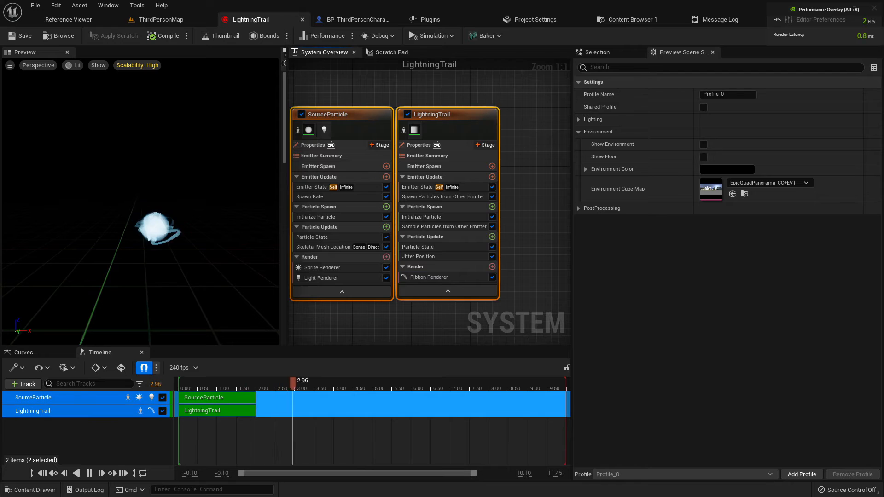
{"action": "right_click_drag", "start_coordinate": [487, 91], "coordinate": [410, 88]}
{"action": "right_click_drag", "start_coordinate": [484, 112], "coordinate": [388, 114]}
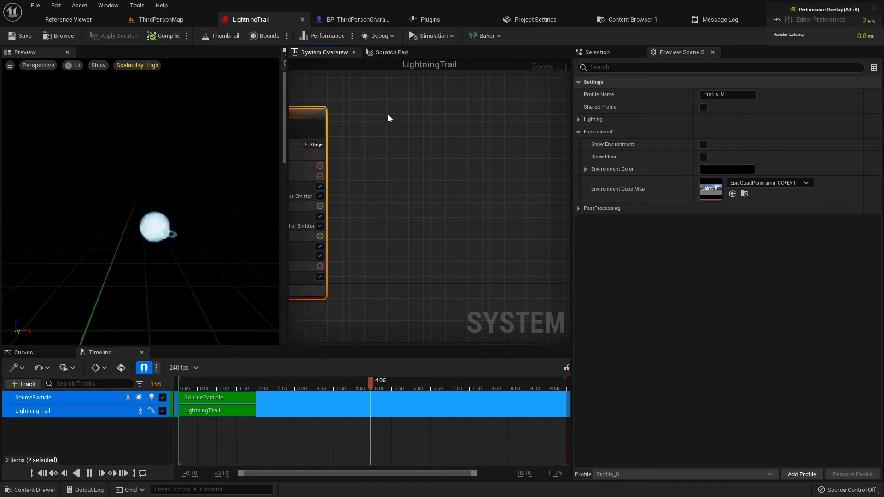
{"action": "left_click", "coordinate": [390, 114]}
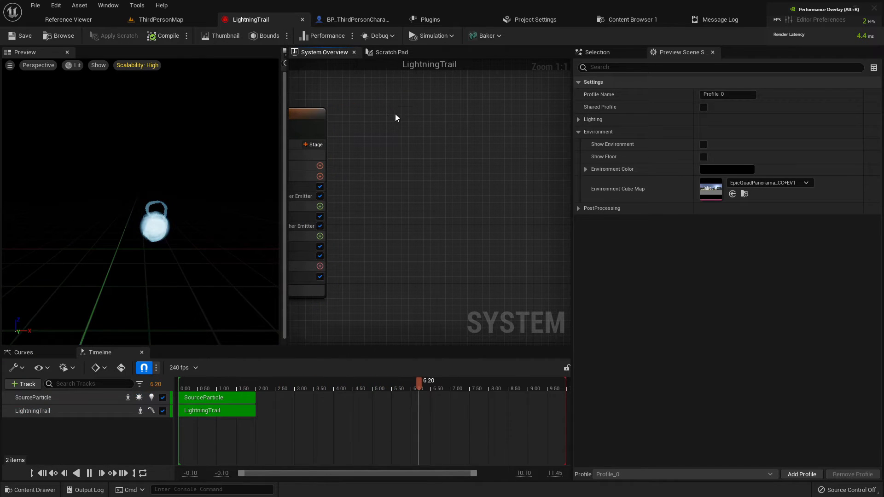
{"action": "key", "text": "ctrl+v"}
{"action": "left_click_drag", "start_coordinate": [402, 119], "coordinate": [409, 116]}
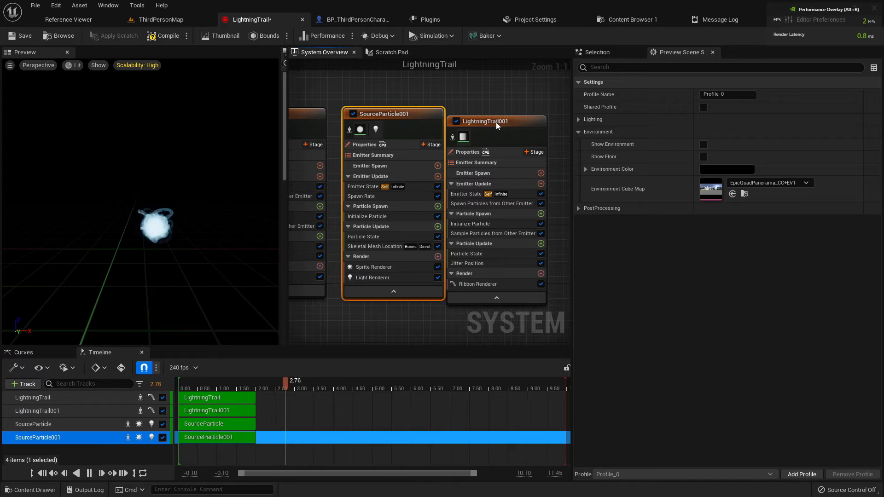
{"action": "left_click_drag", "start_coordinate": [497, 123], "coordinate": [496, 114]}
Step: Check the source emitter name in LightningTrail001's Spawn Particles from Other Emitter module
{"action": "left_click", "coordinate": [398, 114]}
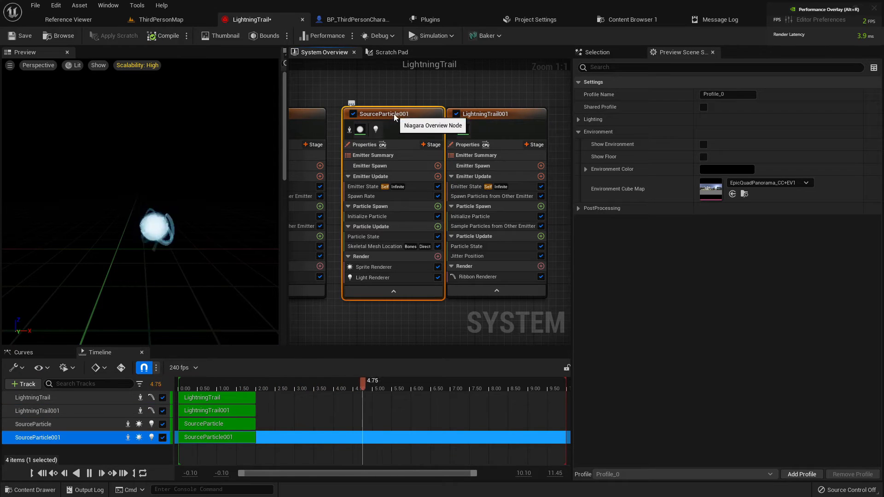
{"action": "left_click", "coordinate": [490, 197]}
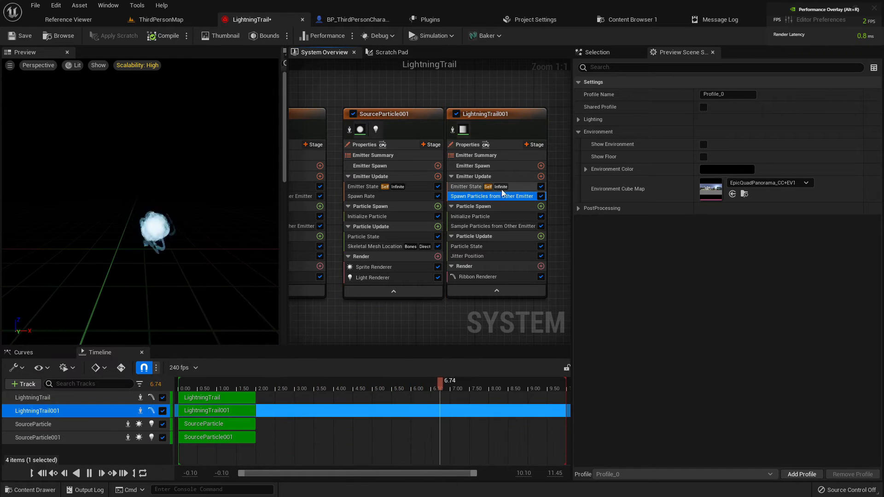
{"action": "left_click", "coordinate": [732, 141]}
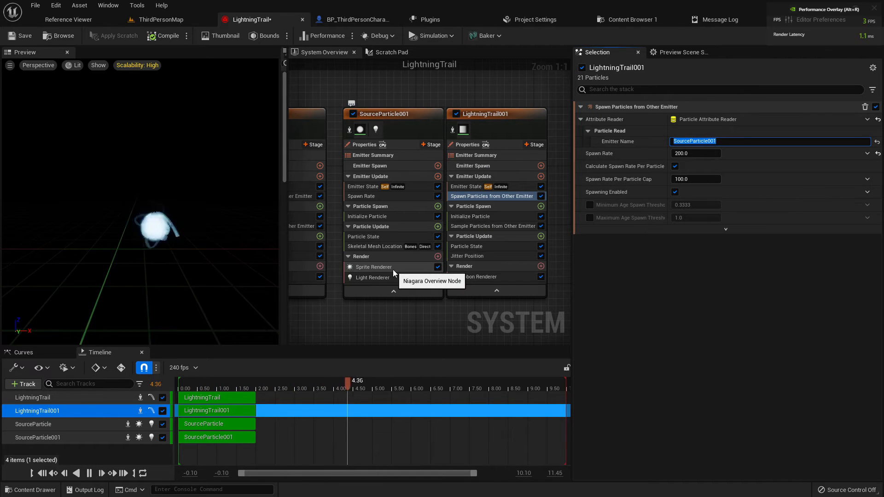
Step: Set the bone index in SourceParticle001's Skeletal Mesh Location module to 66 and save the system
{"action": "left_click", "coordinate": [370, 247]}
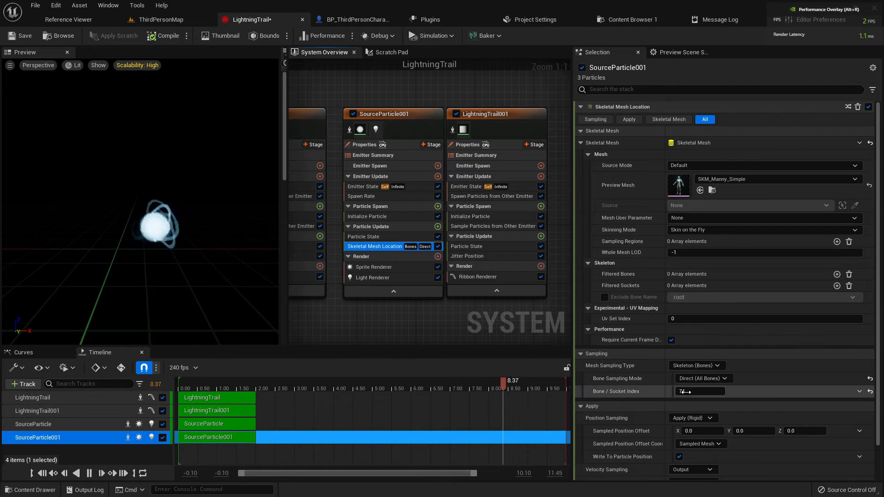
{"action": "left_click", "coordinate": [702, 394]}
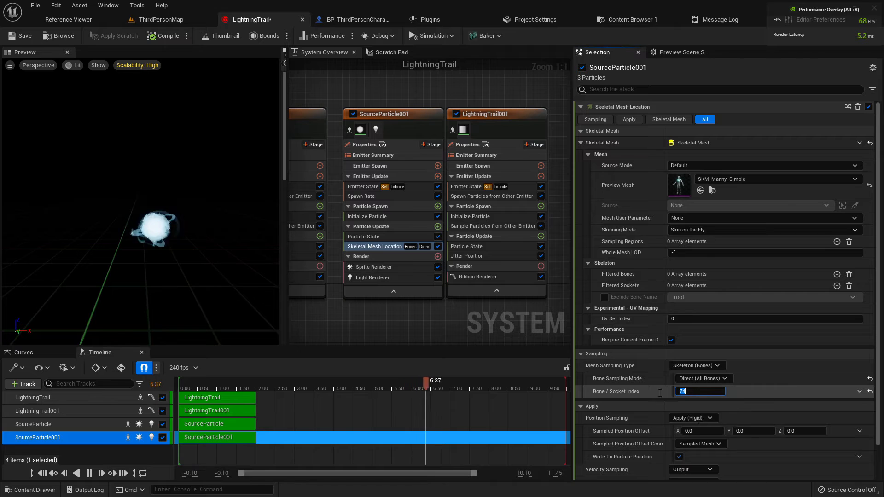
{"action": "type", "text": "66"}
{"action": "key", "text": "Return"}
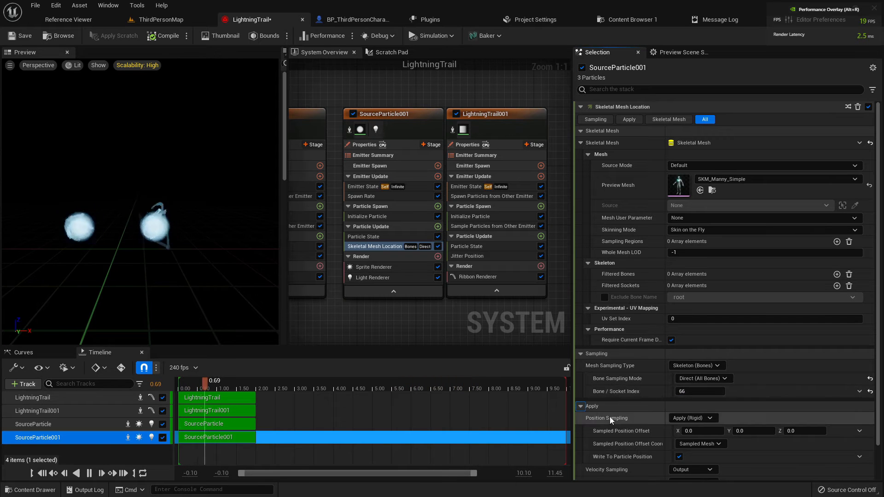
{"action": "left_click", "coordinate": [24, 35]}
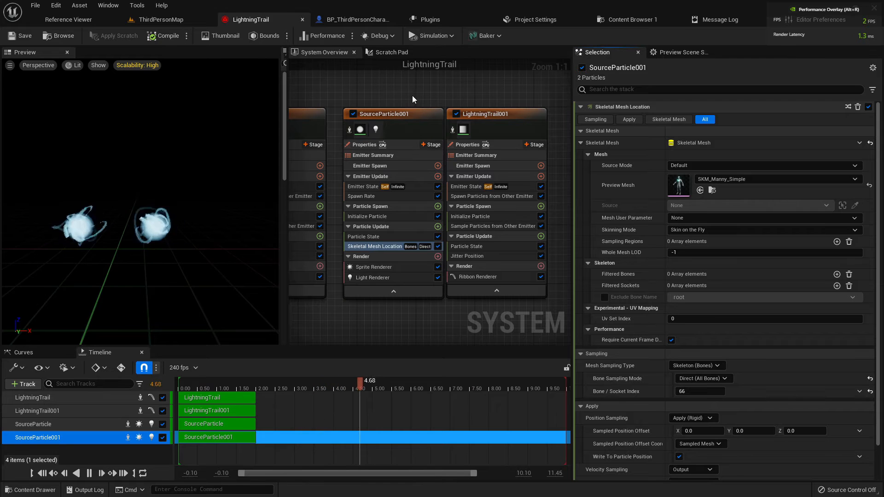
Step: Play-test ThirdPersonMap and run the character back and forth along the shaded wall to examine the lightning on both feet
{"action": "left_click", "coordinate": [153, 20]}
{"action": "left_click", "coordinate": [198, 36]}
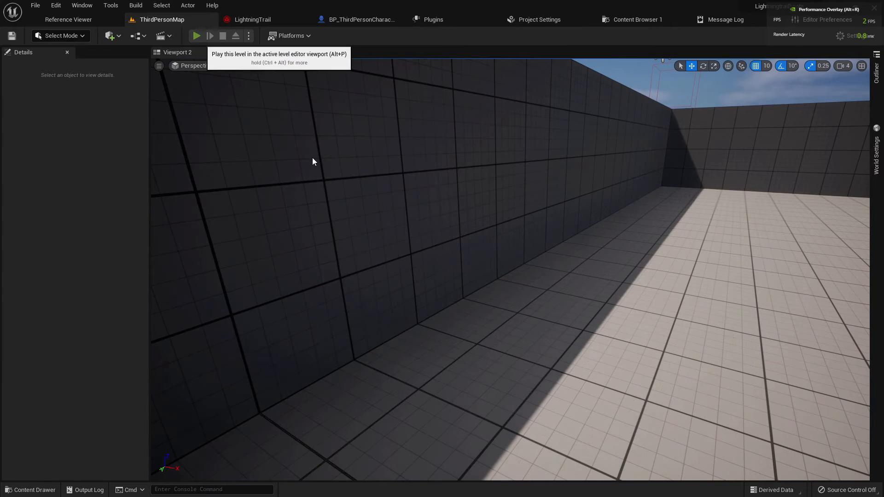
{"action": "key", "text": "w"}
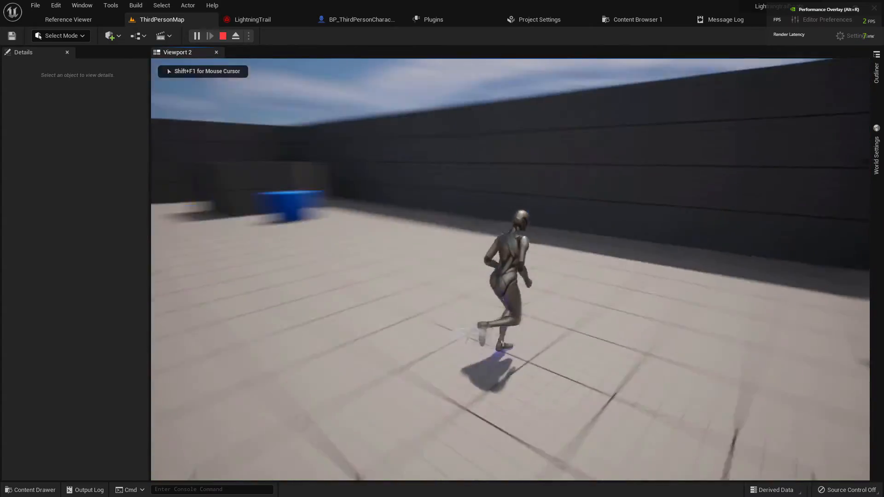
{"action": "key", "text": "a"}
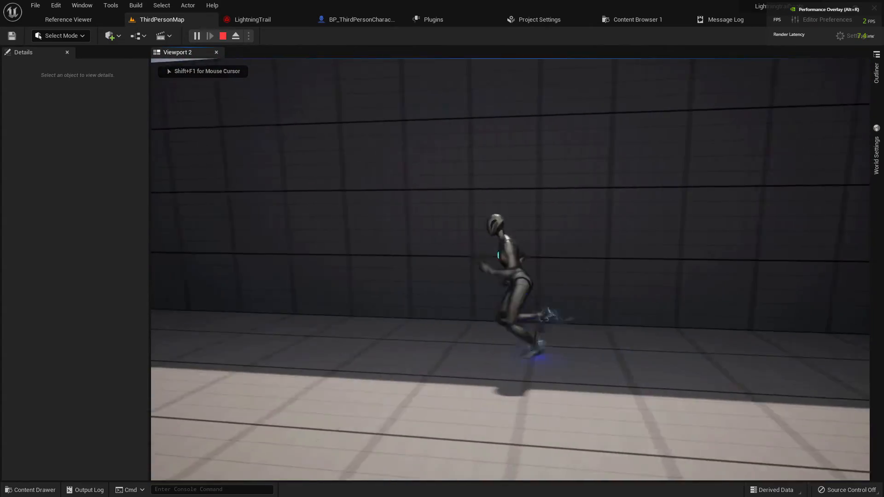
{"action": "key", "text": "d"}
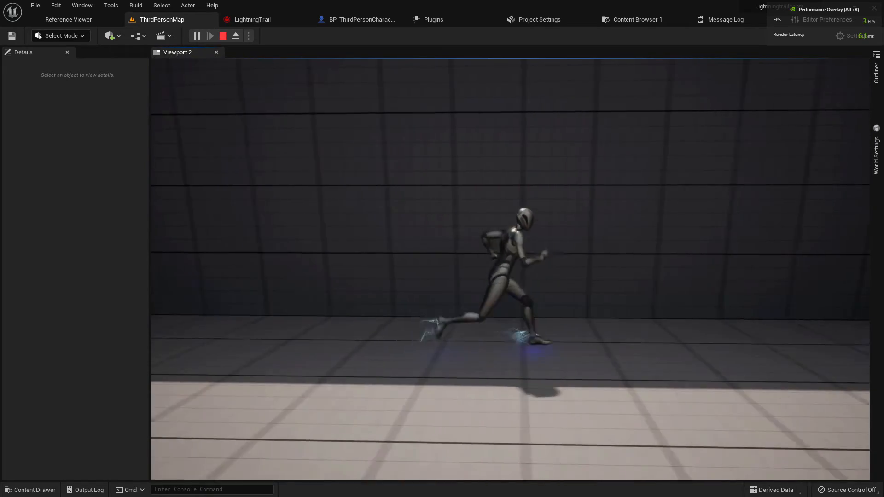
{"action": "key", "text": "d"}
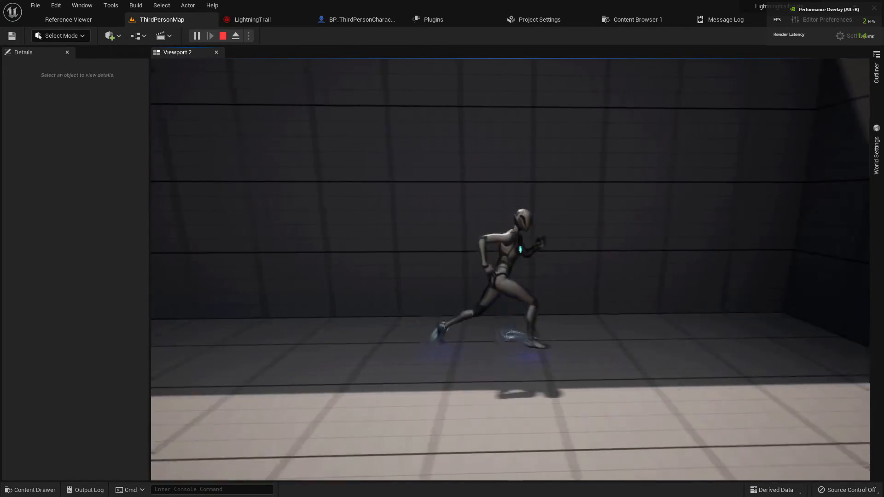
Step: Run and jump the character over the ramps and platforms, view the foot trails from a low angle, and stop the session
{"action": "key", "text": "w"}
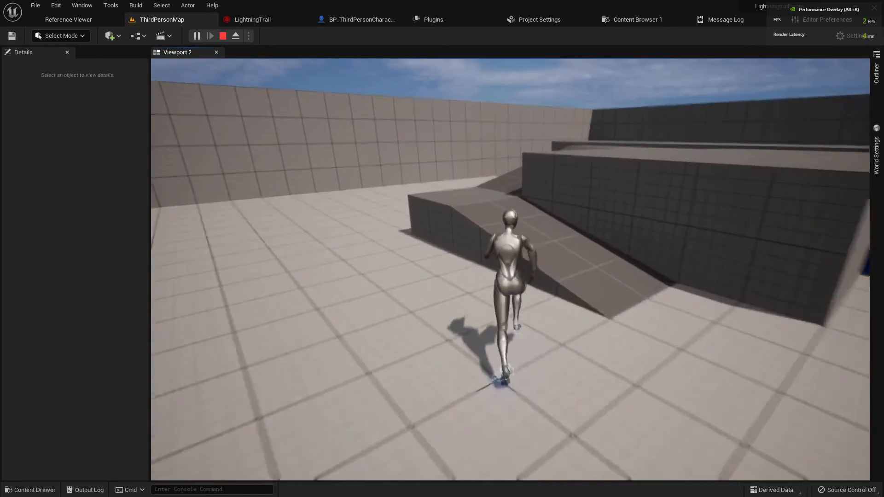
{"action": "key", "text": "space"}
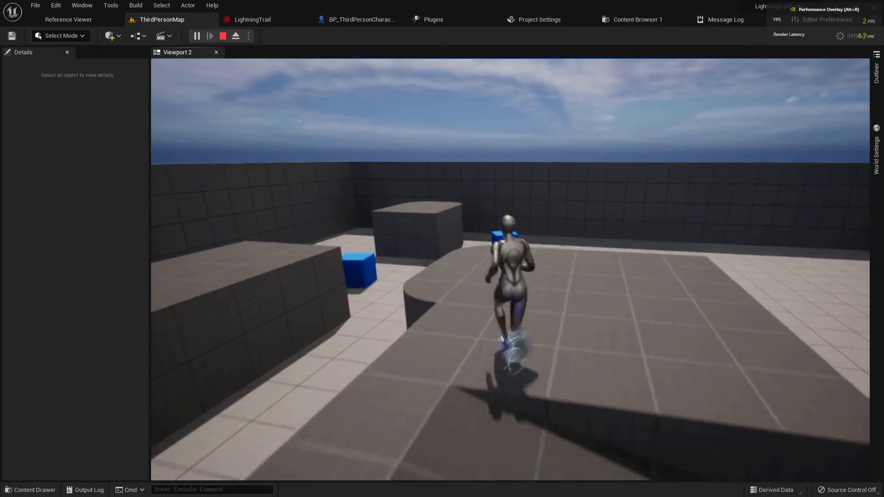
{"action": "key", "text": "space"}
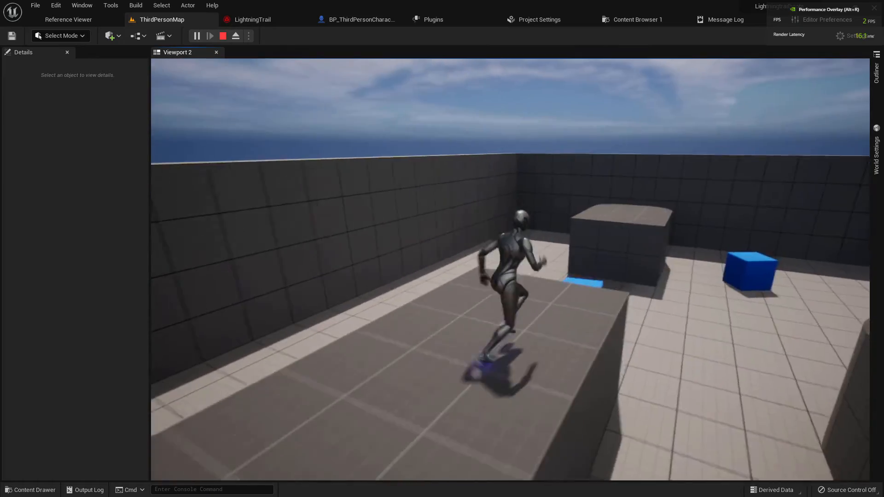
{"action": "key", "text": "space"}
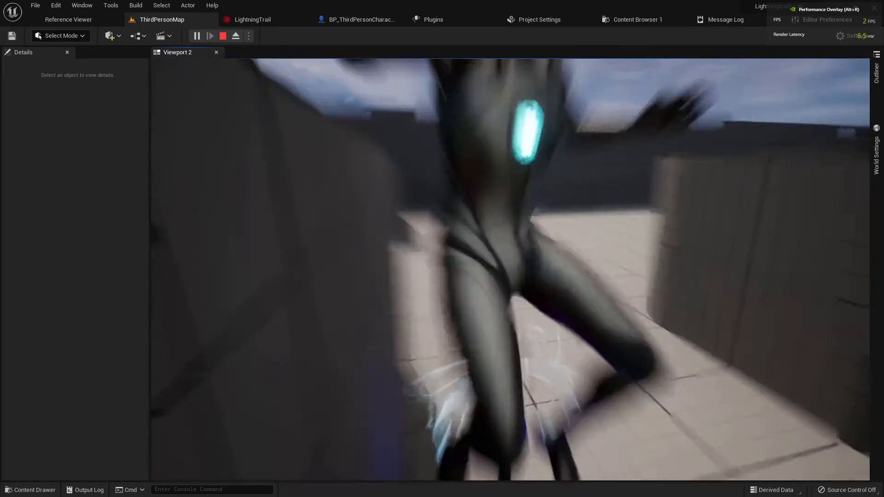
{"action": "key", "text": "w"}
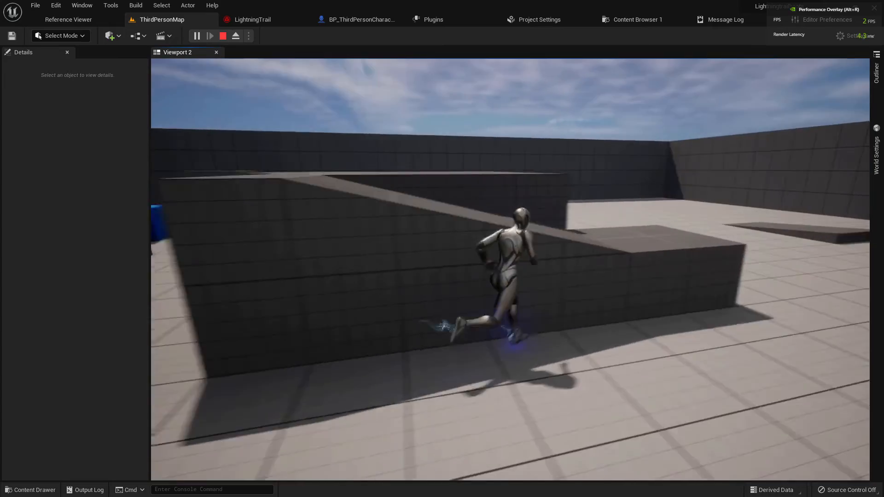
{"action": "key", "text": "space"}
{"action": "key", "text": "space"}
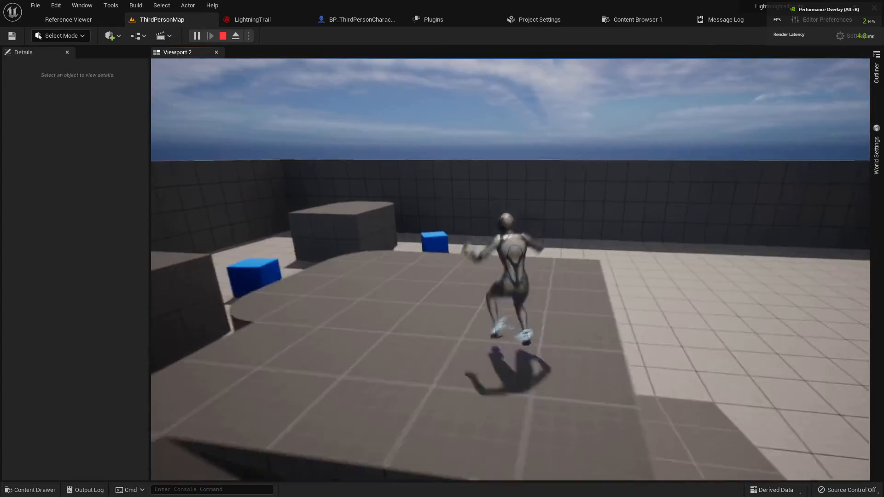
{"action": "key", "text": "s"}
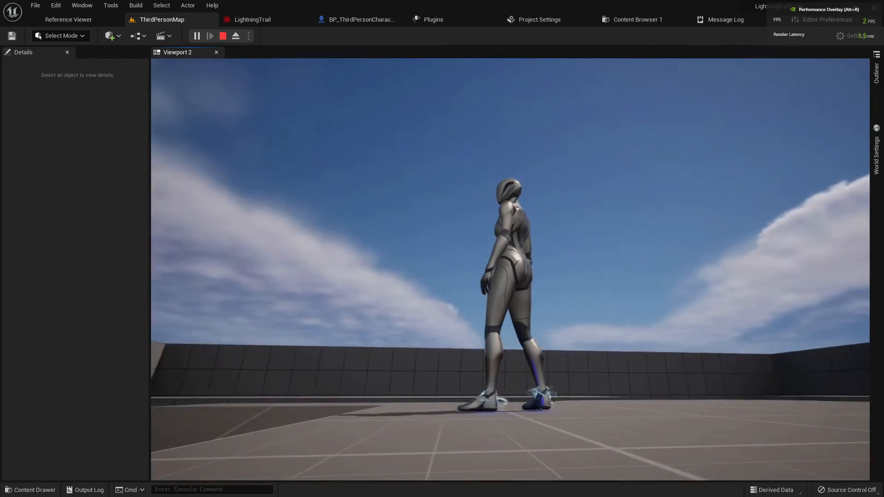
{"action": "key", "text": "space"}
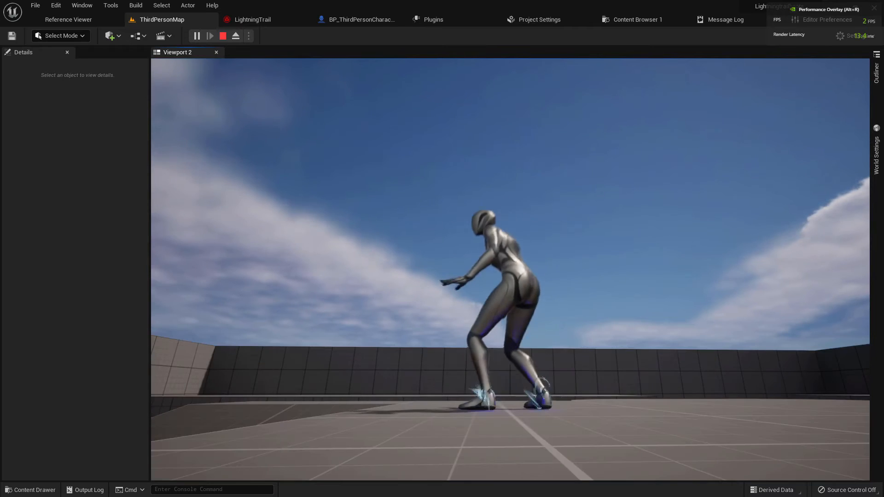
{"action": "key", "text": "alt+Tab"}
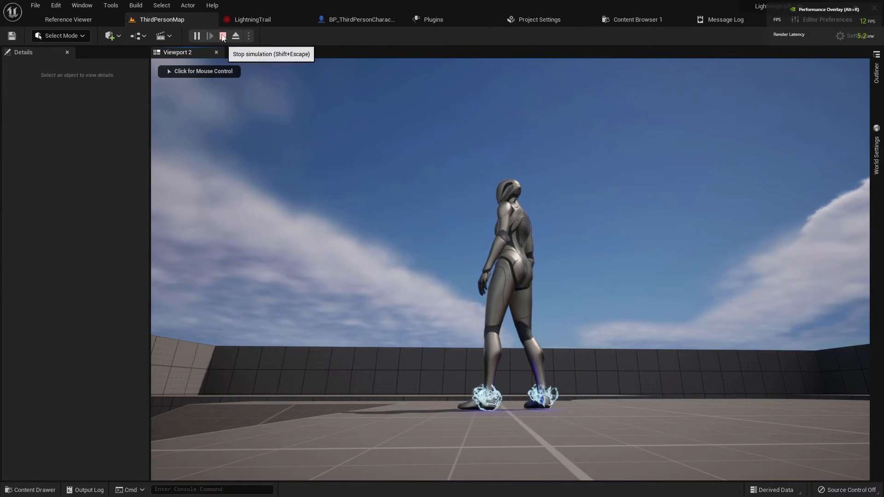
{"action": "left_click", "coordinate": [223, 36]}
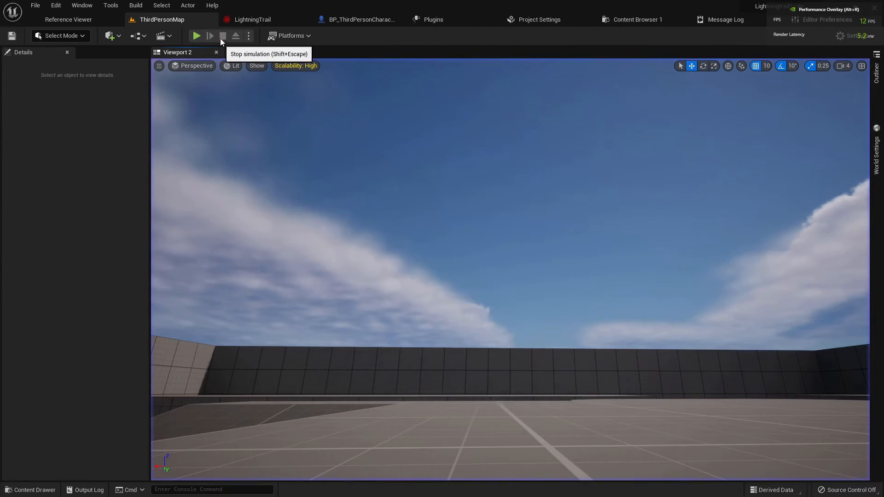
Step: Add a Left Shift keyboard event to empty space above the camera input nodes in BP_ThirdPersonCharacter's Event Graph
{"action": "left_click", "coordinate": [342, 20]}
{"action": "right_click_drag", "start_coordinate": [369, 184], "coordinate": [350, 170]}
{"action": "key", "text": "s"}
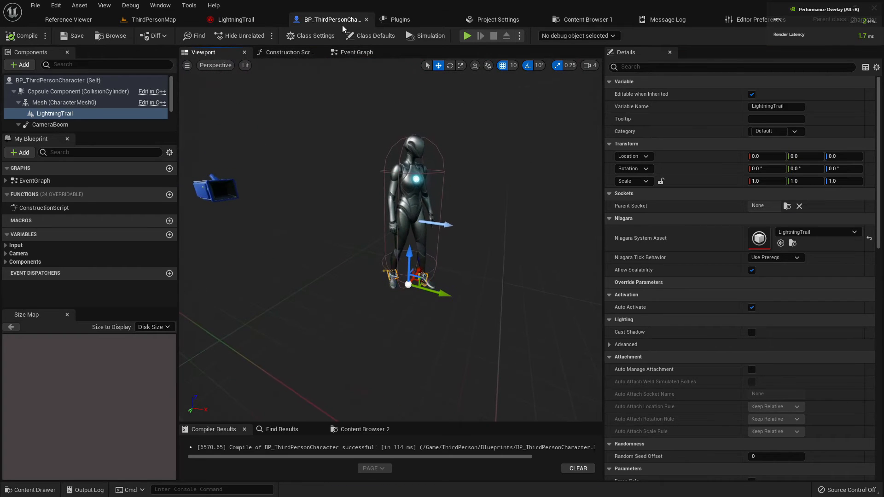
{"action": "left_click", "coordinate": [357, 53]}
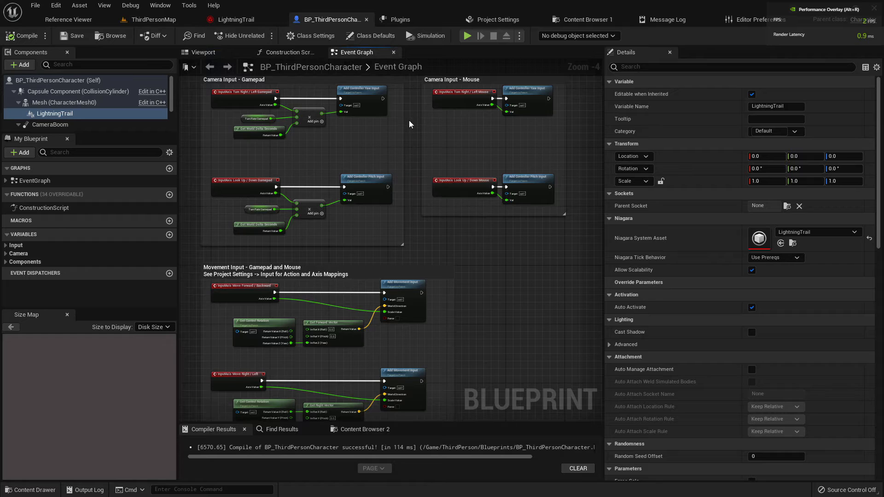
{"action": "right_click_drag", "start_coordinate": [291, 136], "coordinate": [315, 340]}
{"action": "right_click", "coordinate": [291, 136]}
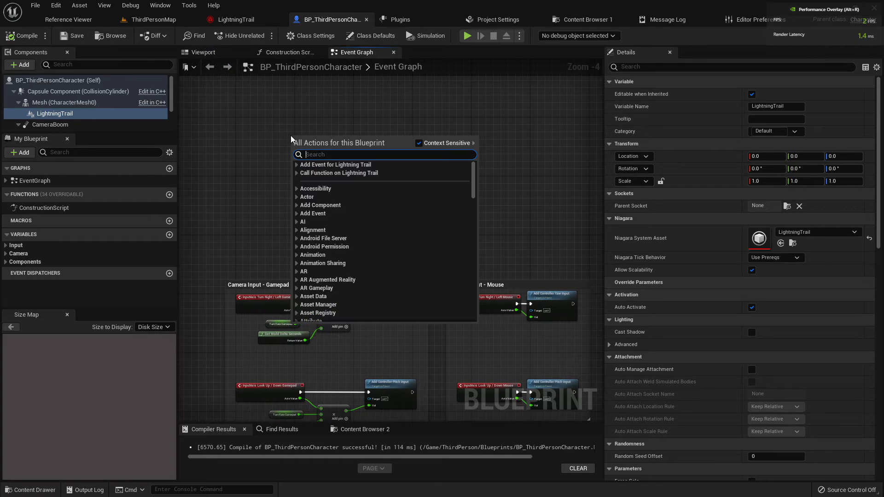
{"action": "type", "text": "left shift"}
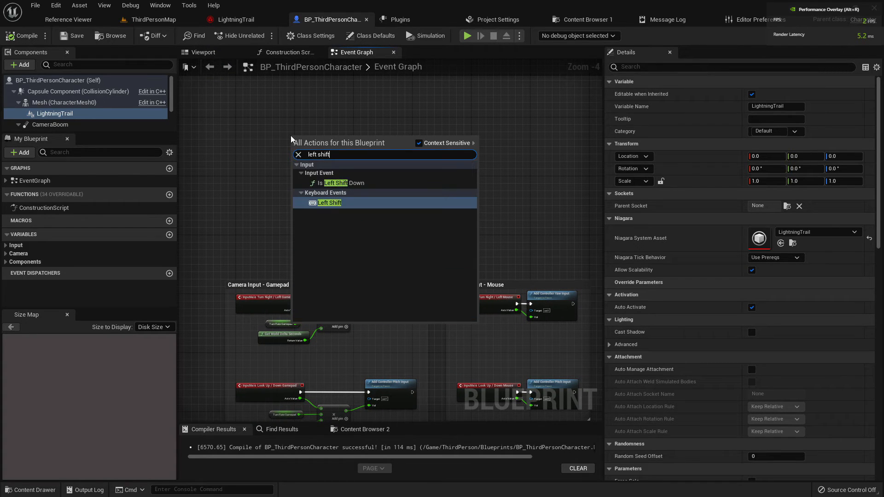
{"action": "key", "text": "Return"}
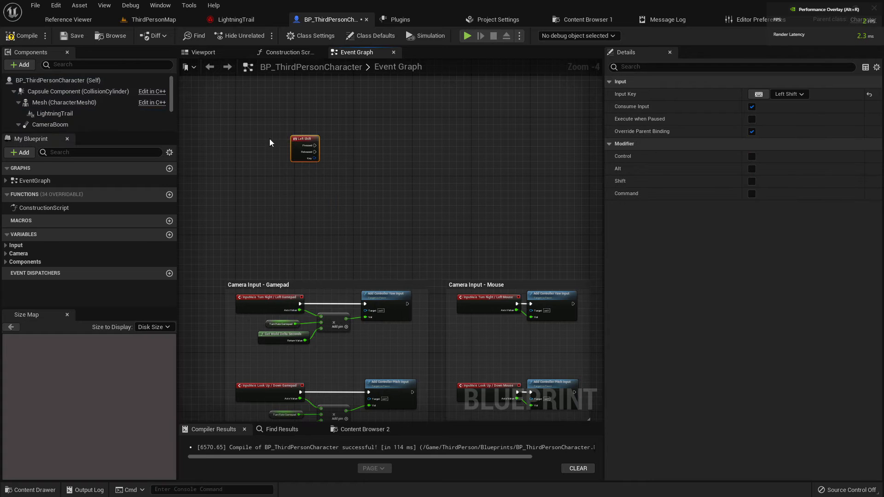
Step: Place a reference to the Character Movement component above the Left Shift event
{"action": "scroll", "coordinate": [270, 139], "scroll_direction": "up", "scroll_amount": 1}
{"action": "right_click_drag", "start_coordinate": [389, 180], "coordinate": [334, 235]}
{"action": "scroll", "coordinate": [326, 221], "scroll_direction": "up", "scroll_amount": 2}
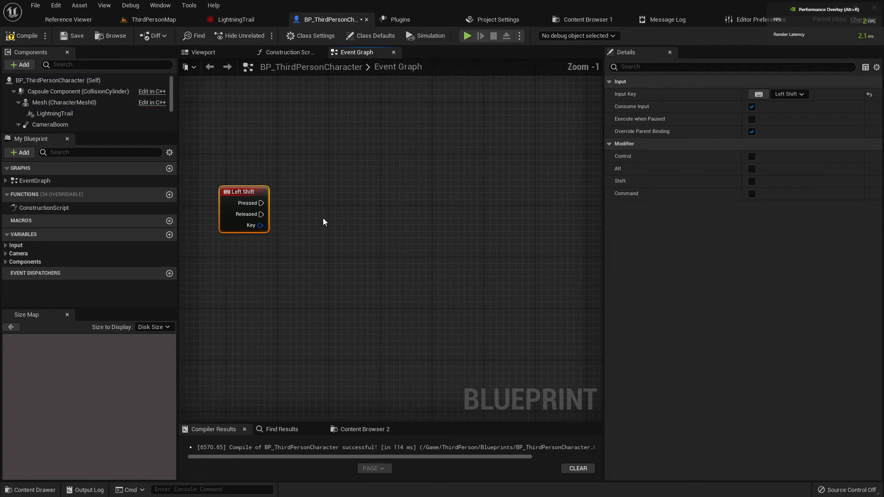
{"action": "scroll", "coordinate": [61, 114], "scroll_direction": "down", "scroll_amount": 3}
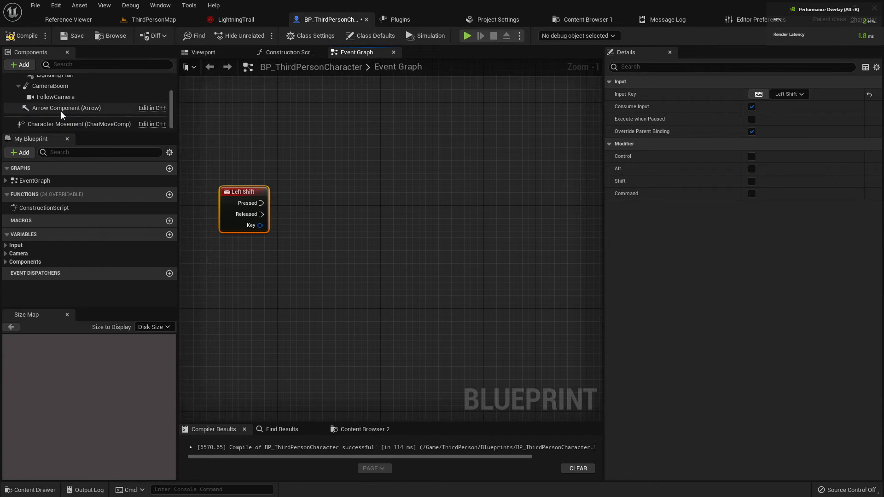
{"action": "left_click_drag", "start_coordinate": [66, 125], "coordinate": [219, 160]}
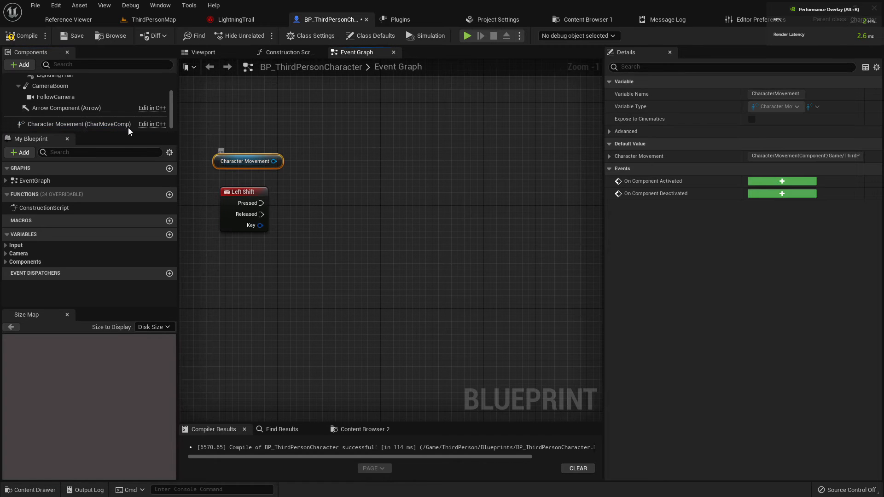
Step: Place a LightningTrail reference above the Character Movement node and turn off Auto Activate on the LightningTrail component
{"action": "scroll", "coordinate": [84, 103], "scroll_direction": "up", "scroll_amount": 1}
{"action": "scroll", "coordinate": [84, 103], "scroll_direction": "up", "scroll_amount": 1}
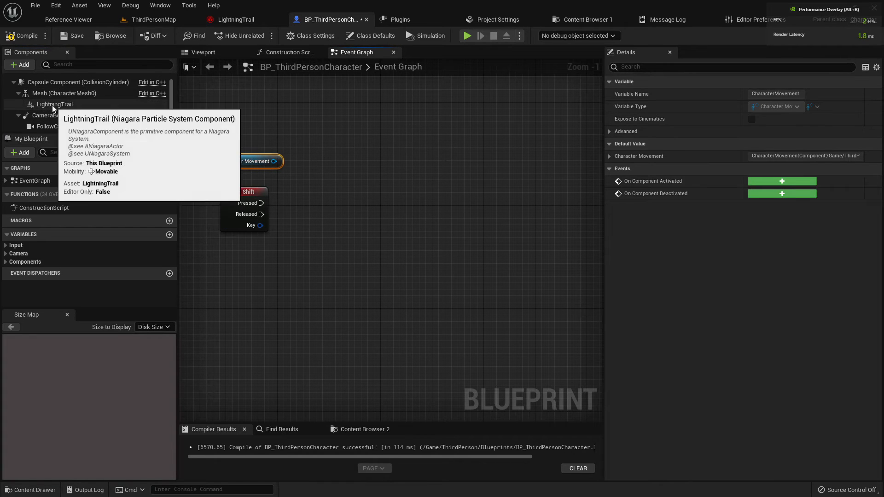
{"action": "left_click_drag", "start_coordinate": [52, 104], "coordinate": [222, 141]}
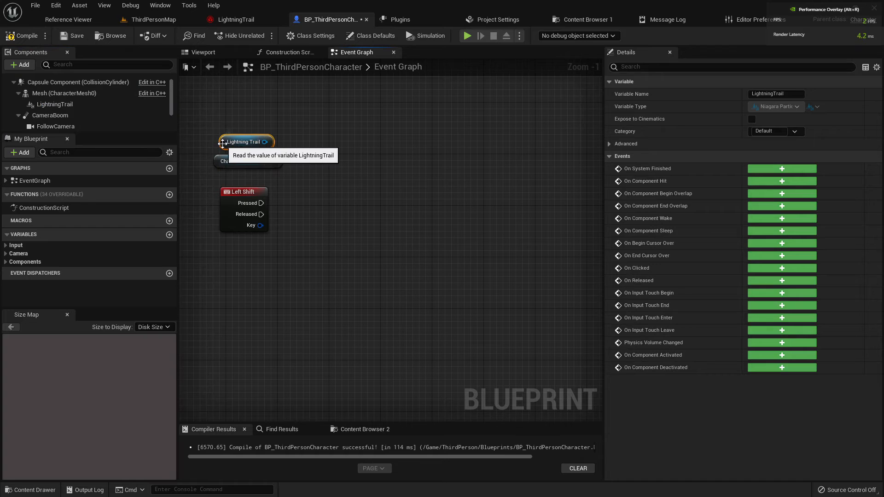
{"action": "left_click", "coordinate": [57, 106]}
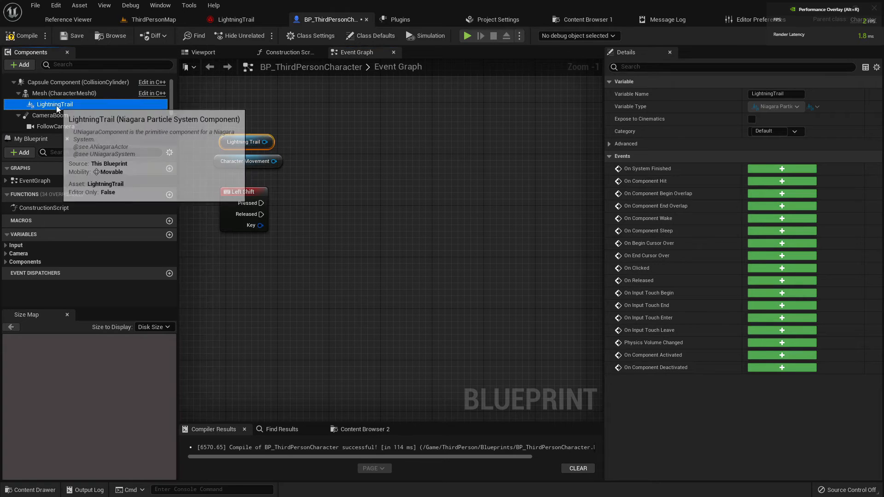
{"action": "left_click", "coordinate": [753, 308]}
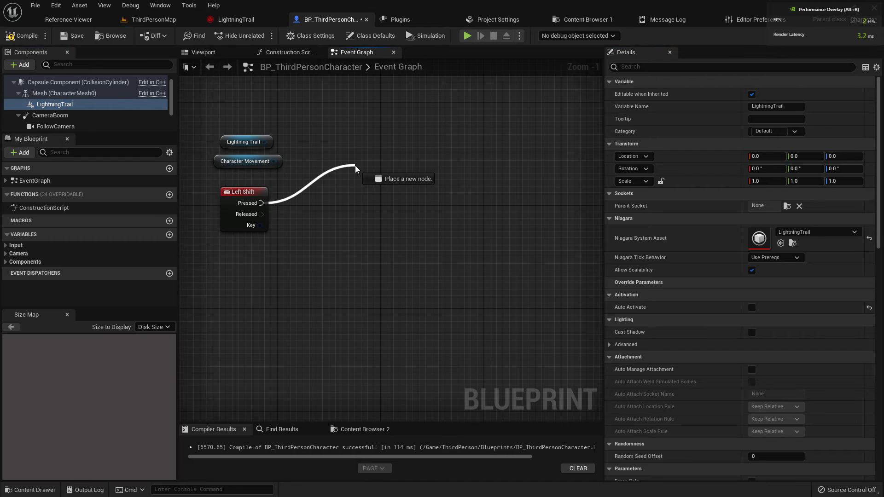
{"action": "left_click_drag", "start_coordinate": [274, 162], "coordinate": [310, 181]}
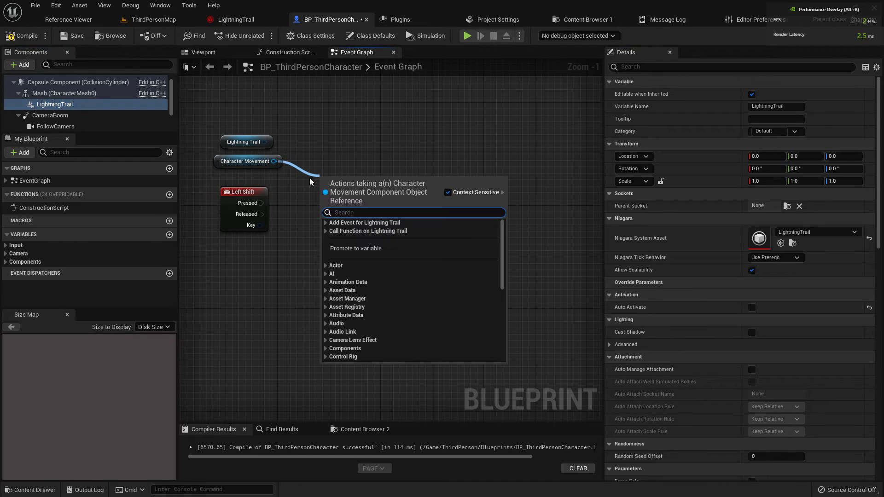
{"action": "type", "text": "max"}
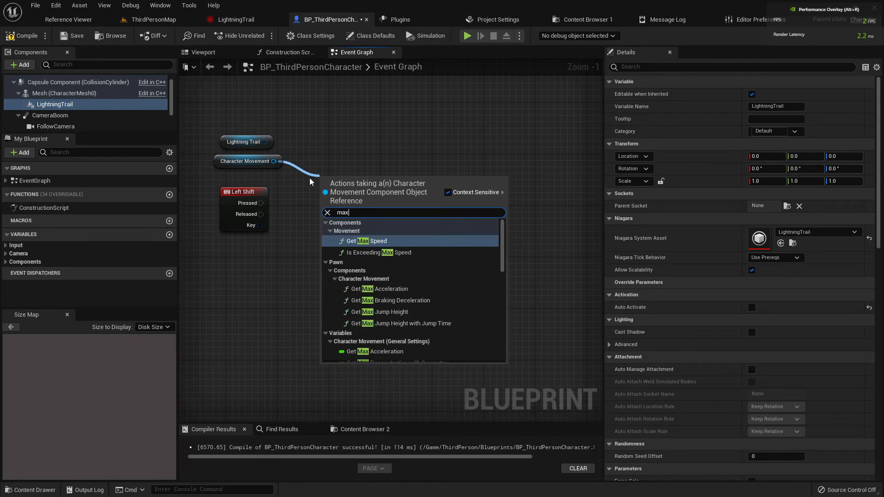
{"action": "type", "text": " walk"}
{"action": "key", "text": "Return"}
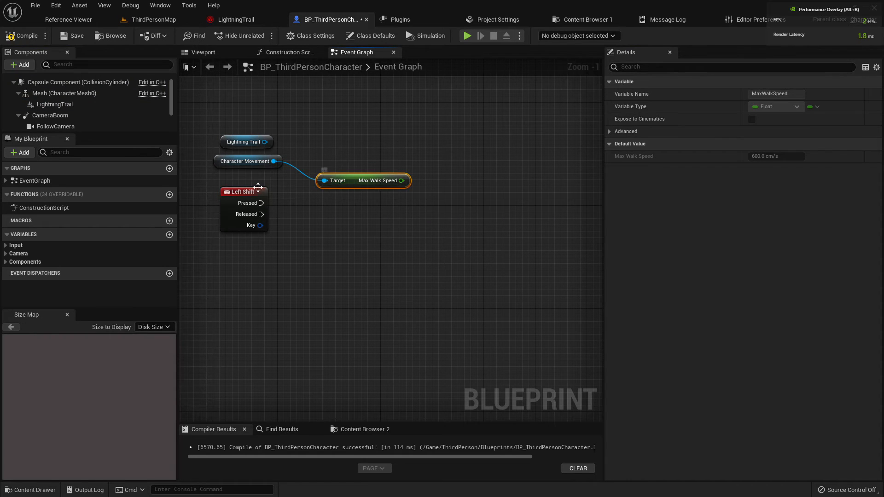
{"action": "key", "text": "Delete"}
Step: Add a Set Max Walk Speed node targeting Character Movement and place a copy of it directly below
{"action": "left_click_drag", "start_coordinate": [273, 161], "coordinate": [311, 189]}
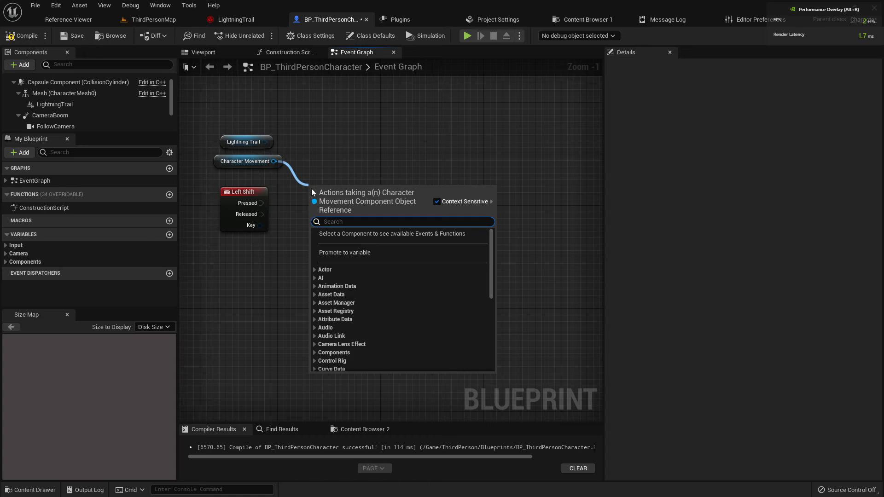
{"action": "type", "text": "setmax"}
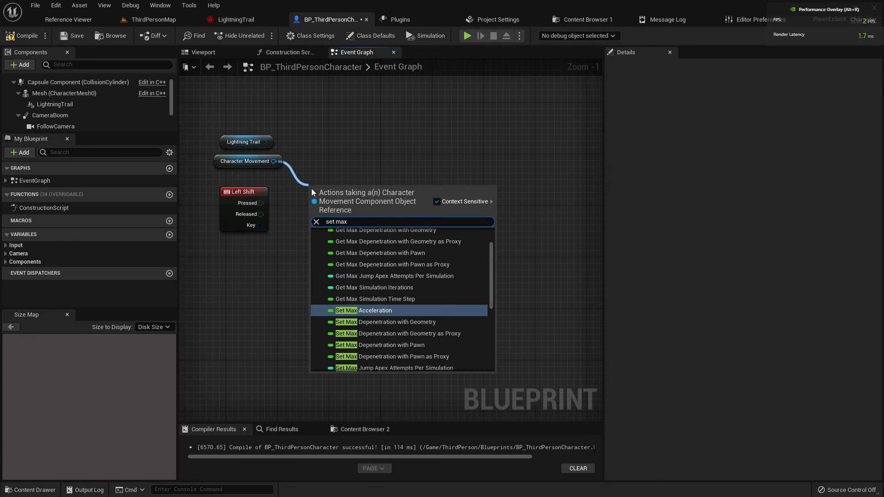
{"action": "type", "text": " walk"}
{"action": "key", "text": "Return"}
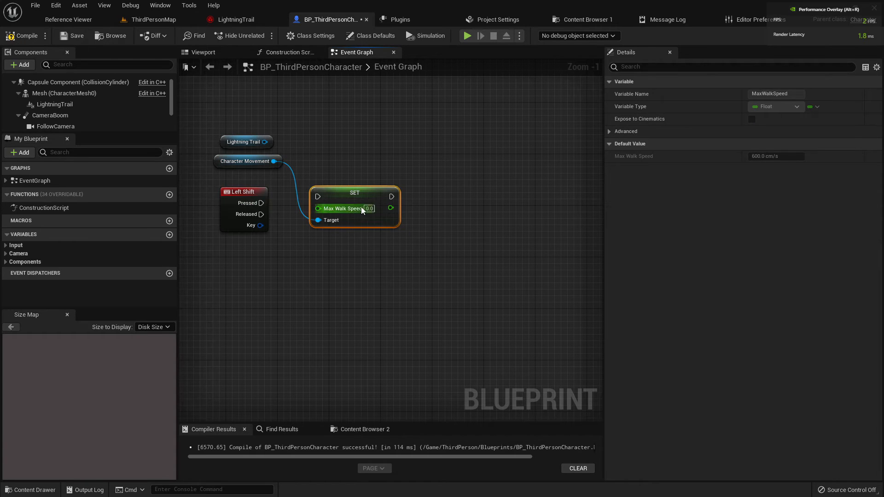
{"action": "left_click_drag", "start_coordinate": [361, 206], "coordinate": [368, 181]}
{"action": "key", "text": "ctrl+c"}
{"action": "key", "text": "ctrl+v"}
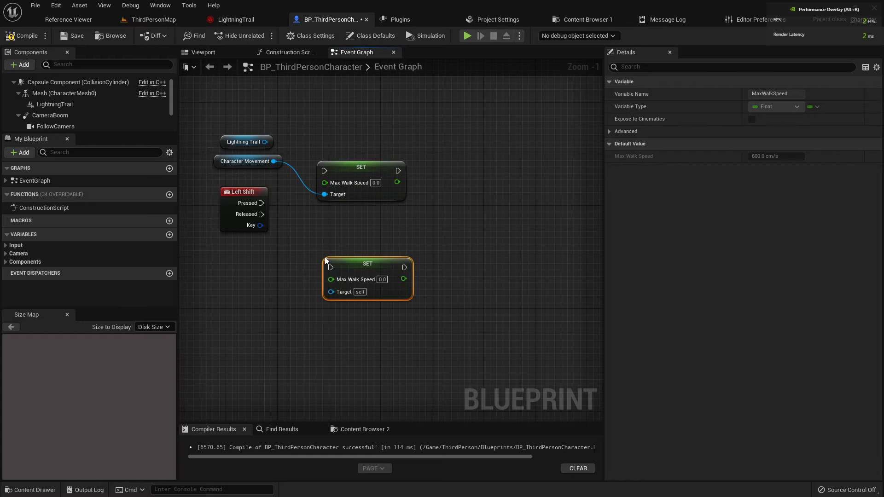
{"action": "left_click_drag", "start_coordinate": [342, 259], "coordinate": [344, 240]}
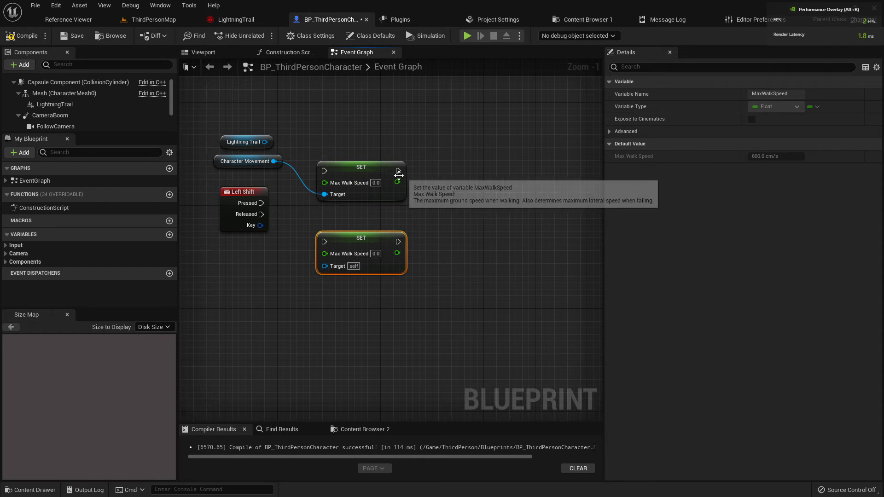
Step: Add an Activate node after the upper Set Max Walk Speed node and align it with that node
{"action": "left_click_drag", "start_coordinate": [399, 176], "coordinate": [443, 181]}
{"action": "type", "text": "activate"}
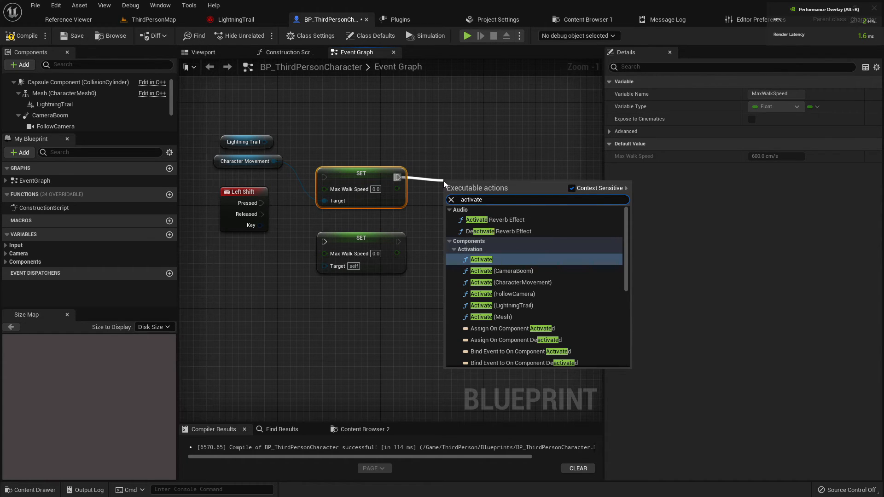
{"action": "key", "text": "Return"}
{"action": "left_click_drag", "start_coordinate": [489, 188], "coordinate": [488, 162]}
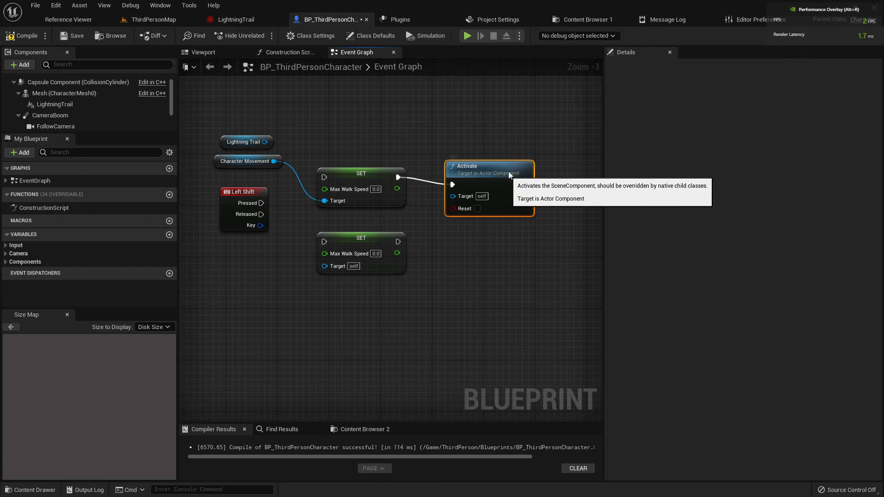
Step: Add an aligned Deactivate node after the lower Set node, and run that branch from Left Shift Released with Max Walk Speed 600
{"action": "left_click_drag", "start_coordinate": [410, 251], "coordinate": [447, 259]}
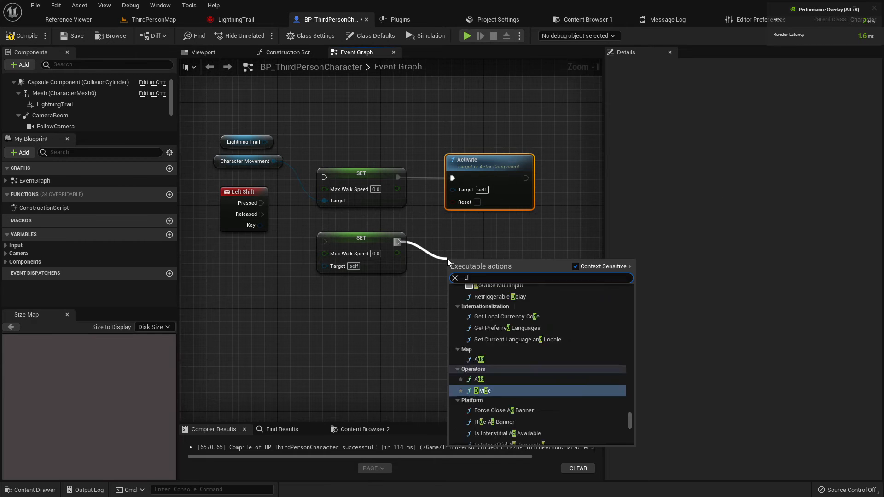
{"action": "type", "text": "deacti"}
{"action": "key", "text": "Return"}
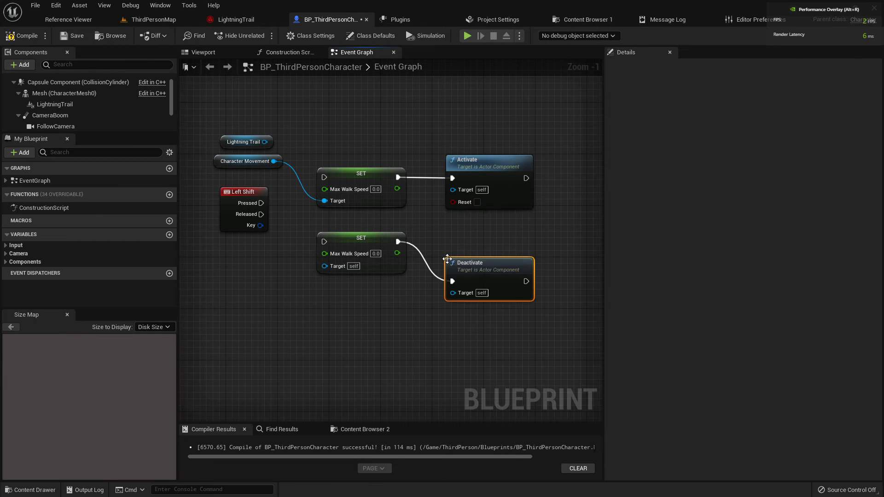
{"action": "left_click_drag", "start_coordinate": [472, 266], "coordinate": [472, 240]}
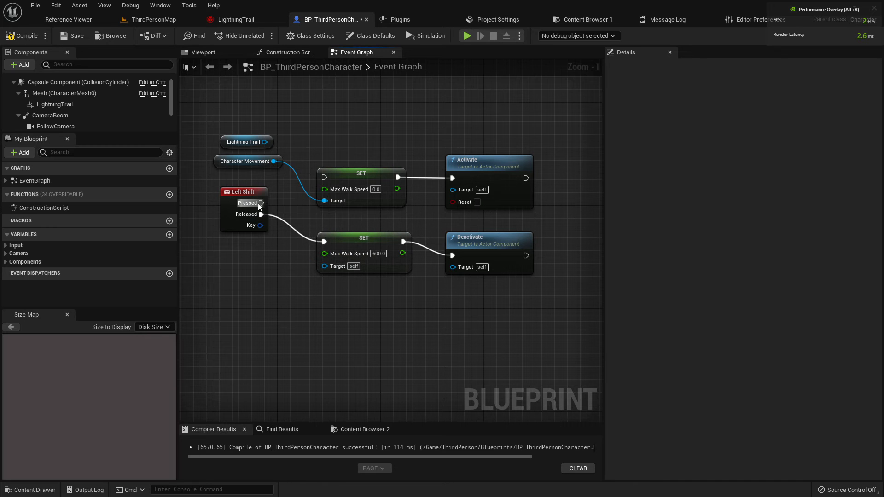
Step: Connect Left Shift Pressed to the upper Set node with Max Walk Speed 900, and Lightning Trail to the Activate and Deactivate targets
{"action": "left_click_drag", "start_coordinate": [266, 142], "coordinate": [428, 179]}
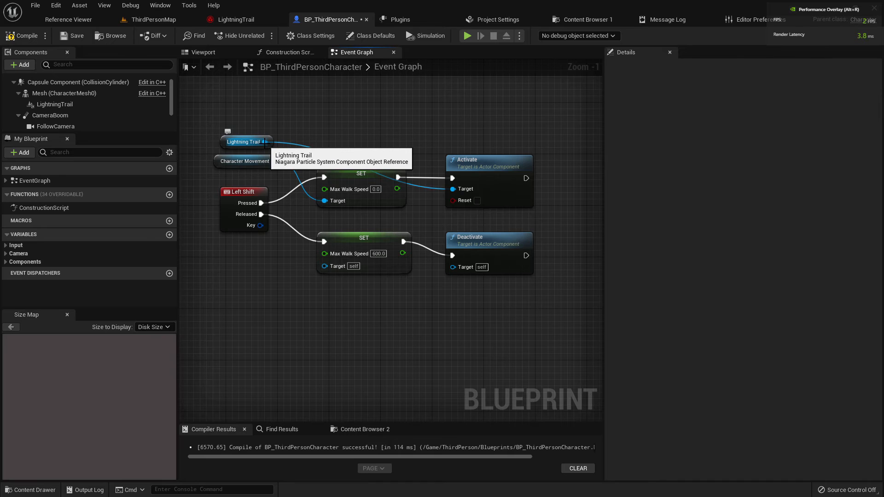
{"action": "left_click_drag", "start_coordinate": [266, 142], "coordinate": [579, 232]}
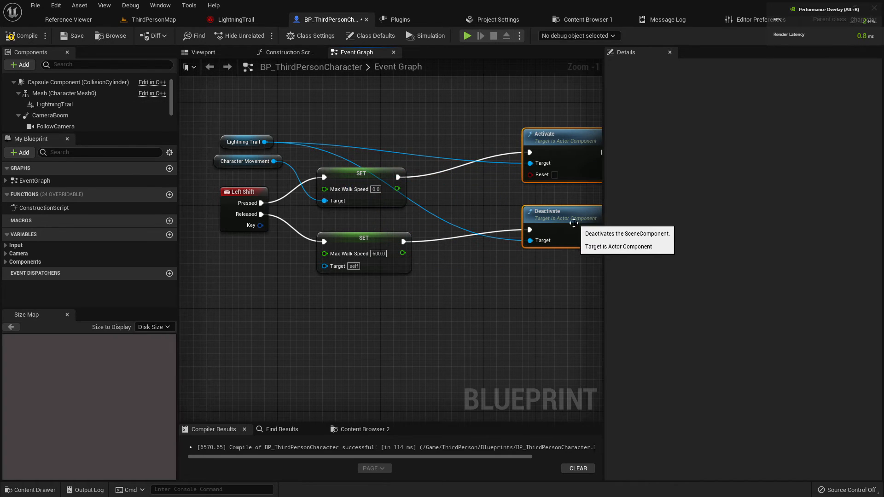
{"action": "left_click_drag", "start_coordinate": [311, 161], "coordinate": [381, 288]}
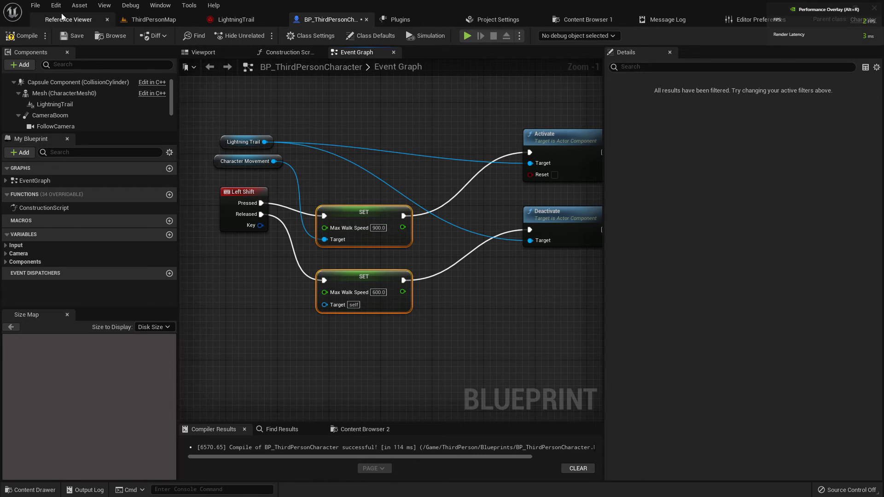
Step: Connect Character Movement to the lower Set node's Target and compile BP_ThirdPersonCharacter
{"action": "left_click", "coordinate": [40, 33]}
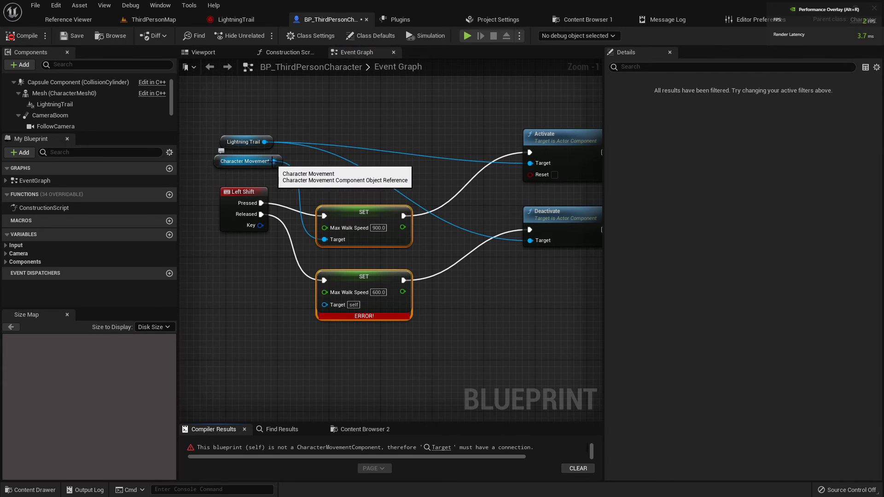
{"action": "left_click_drag", "start_coordinate": [274, 161], "coordinate": [310, 305]}
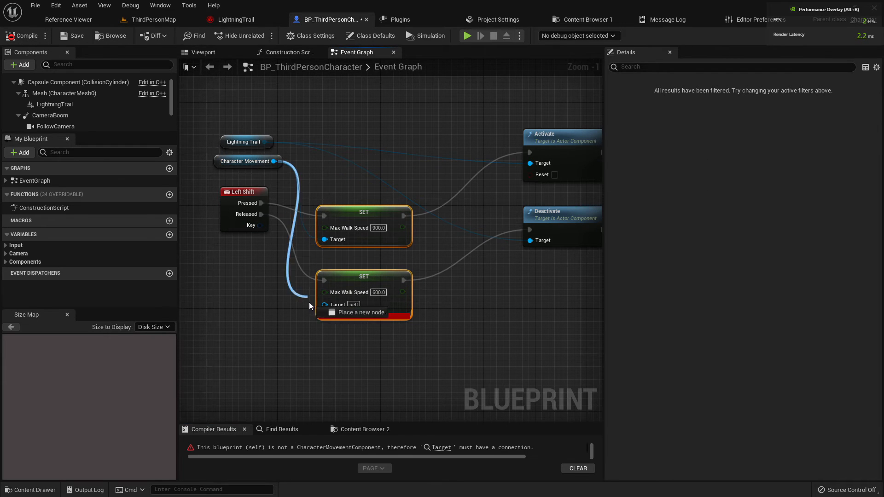
{"action": "left_click", "coordinate": [9, 37]}
Step: Play-test ThirdPersonMap, running and jumping the character over the ramp and along the shaded wall to check the sprint lightning
{"action": "left_click", "coordinate": [147, 21]}
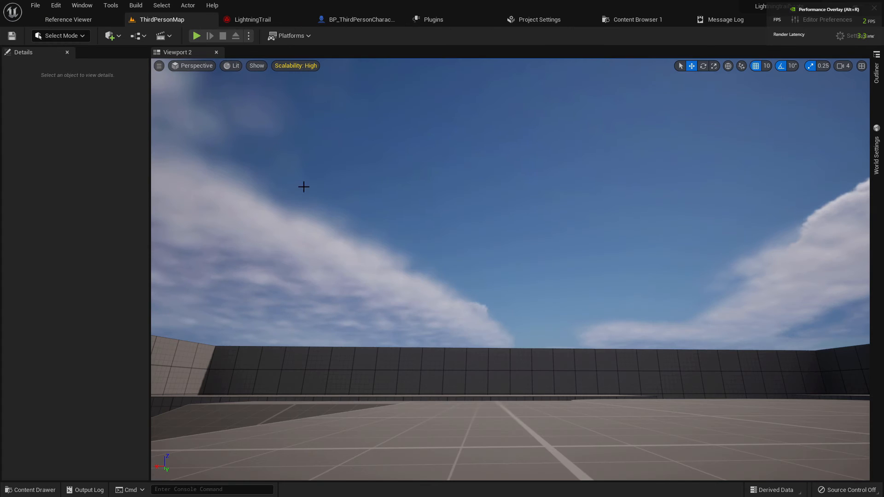
{"action": "left_click", "coordinate": [490, 292]}
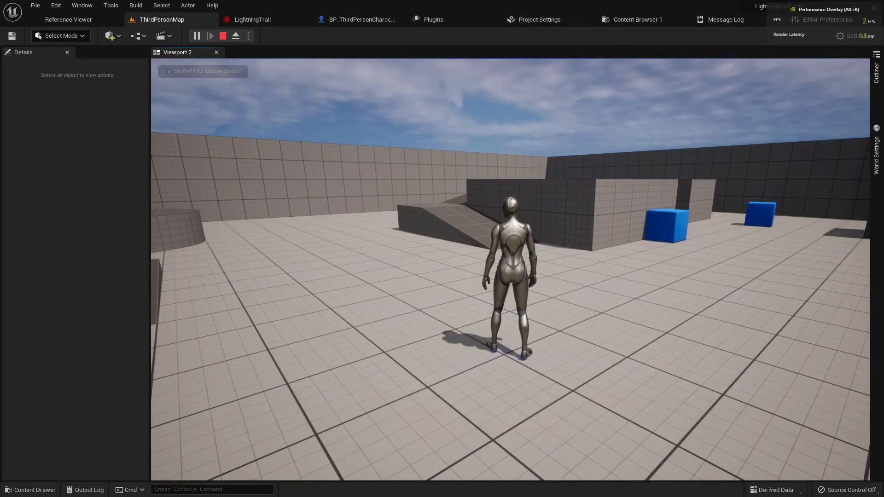
{"action": "key", "text": "w"}
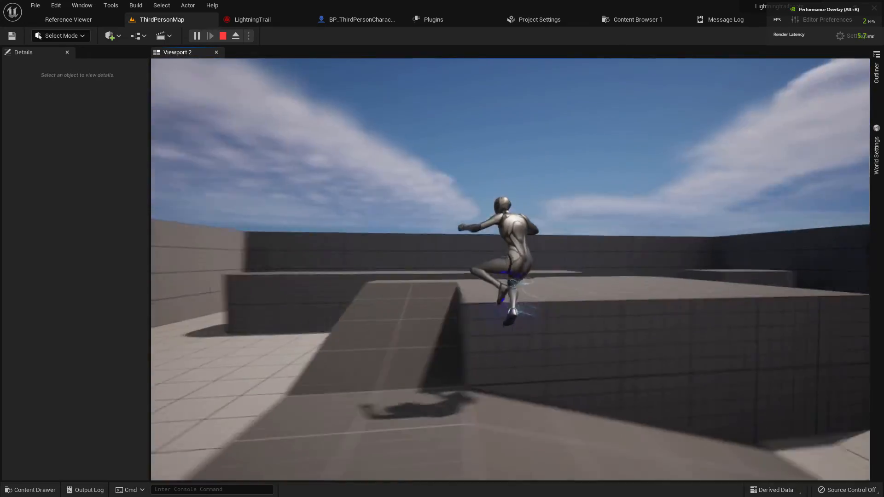
{"action": "key", "text": "space"}
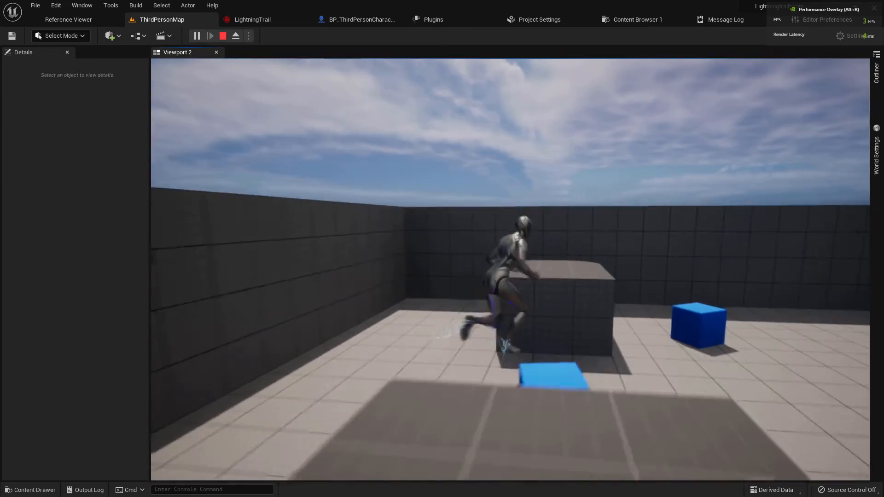
{"action": "key", "text": "space"}
{"action": "key", "text": "d"}
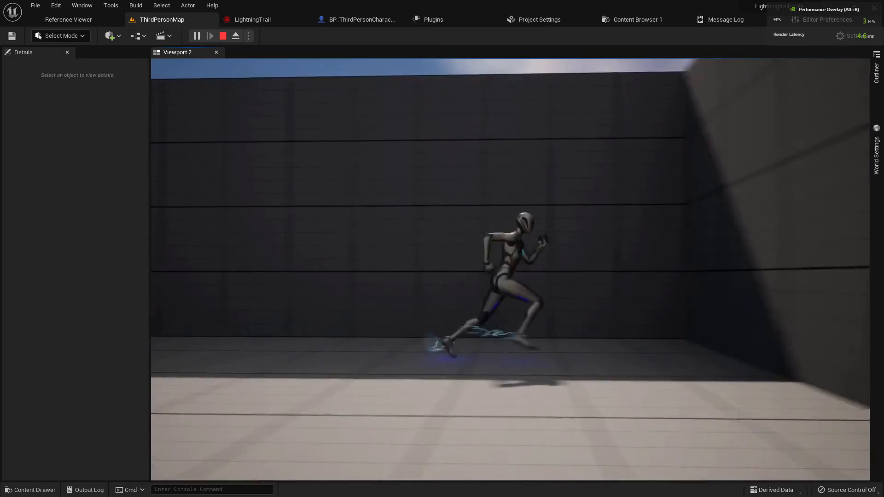
{"action": "key", "text": "a"}
{"action": "key", "text": "w"}
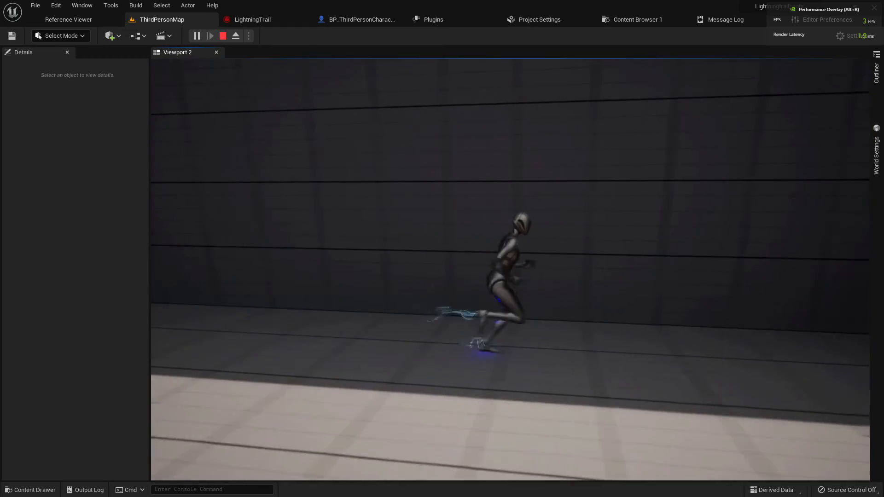
Step: Run and jump the character back and forth by the shaded wall to compare the foot lightning, and stop the session
{"action": "key", "text": "a"}
{"action": "key", "text": "space"}
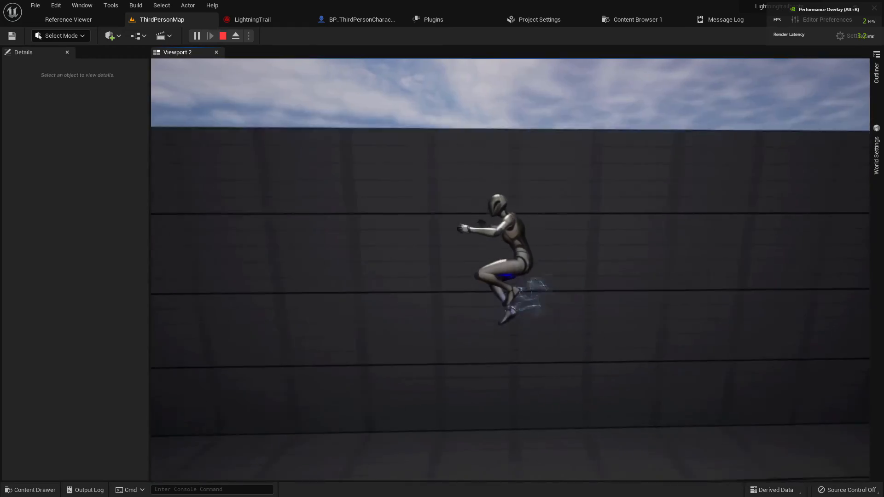
{"action": "key", "text": "space"}
{"action": "key", "text": "space"}
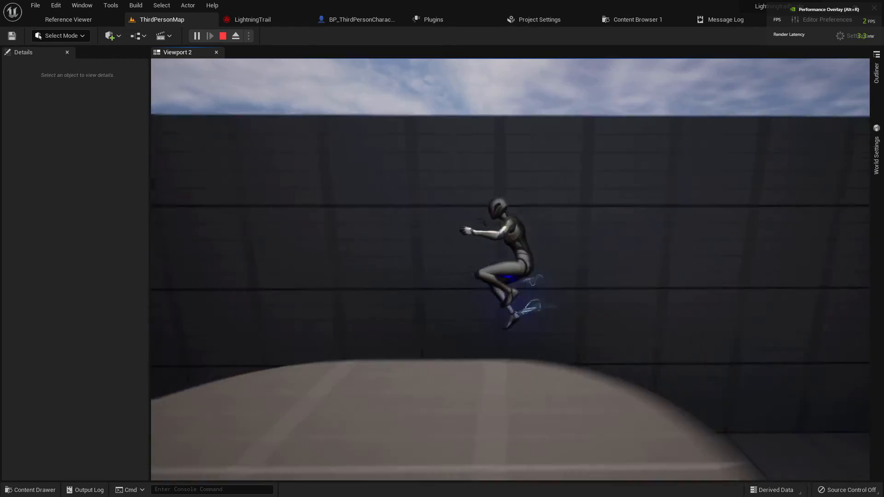
{"action": "key", "text": "space"}
{"action": "key", "text": "d"}
{"action": "key", "text": "space"}
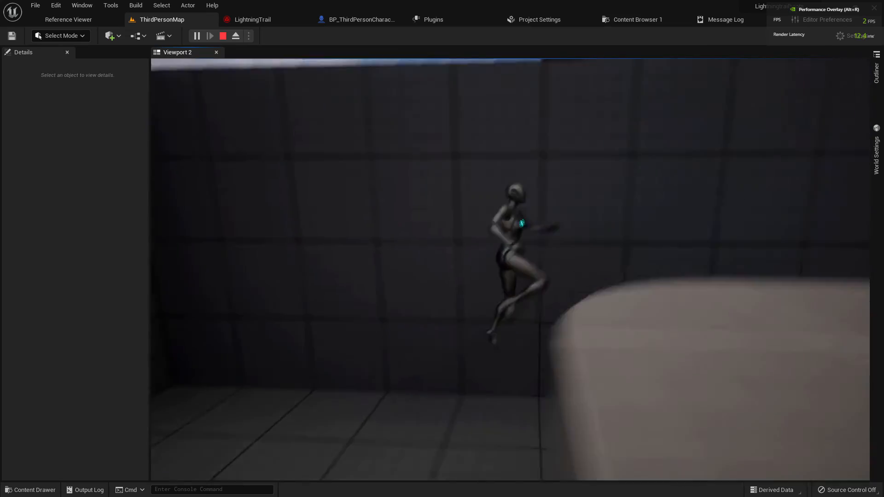
{"action": "key", "text": "space"}
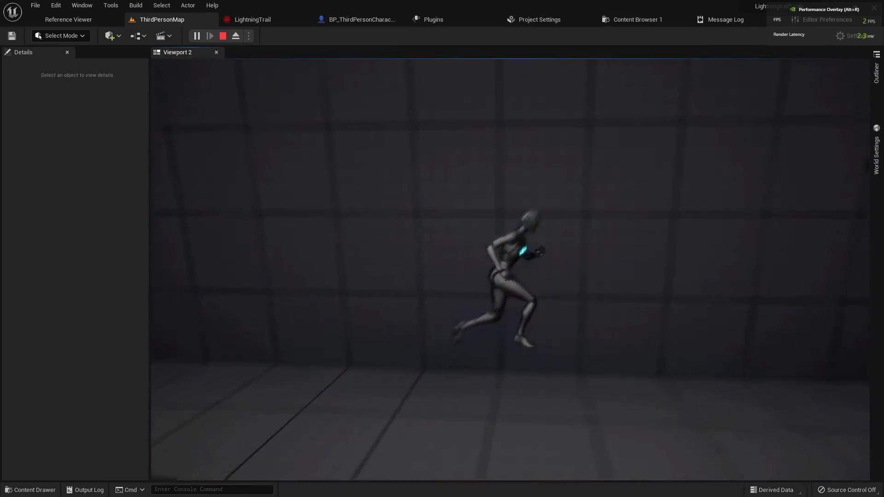
{"action": "key", "text": "space"}
{"action": "key", "text": "s"}
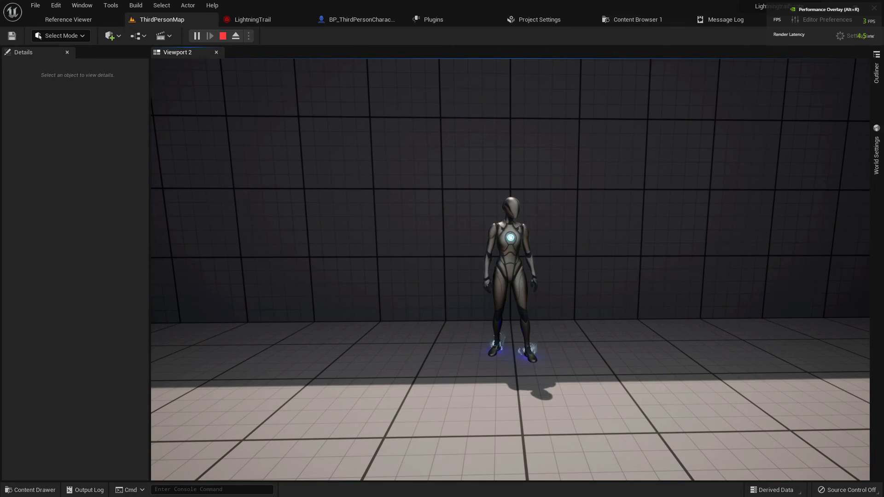
{"action": "key", "text": "Escape"}
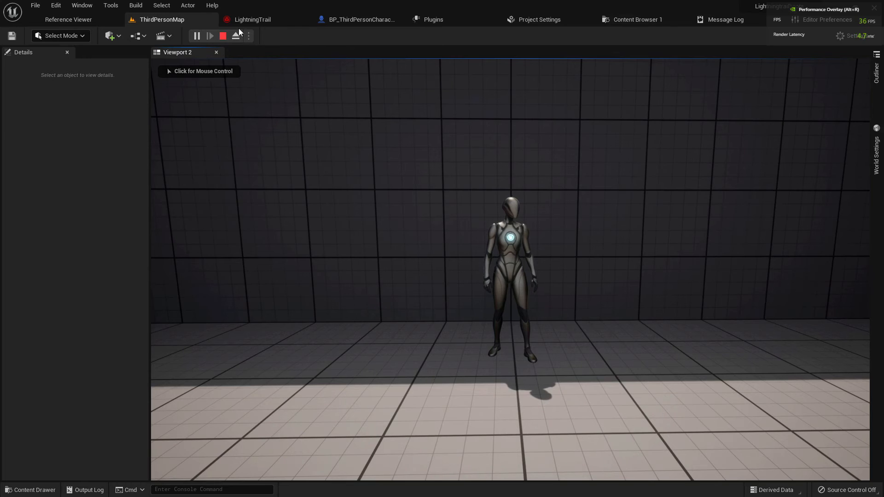
{"action": "left_click", "coordinate": [223, 37]}
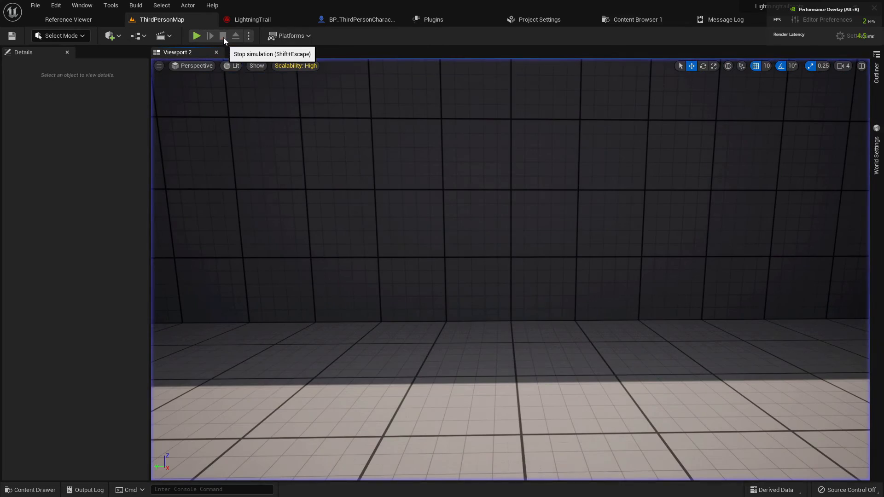
Step: Group the SourceParticle and LightningTrail emitters of the LightningTrail system in a comment titled "left foot"
{"action": "left_click", "coordinate": [249, 20]}
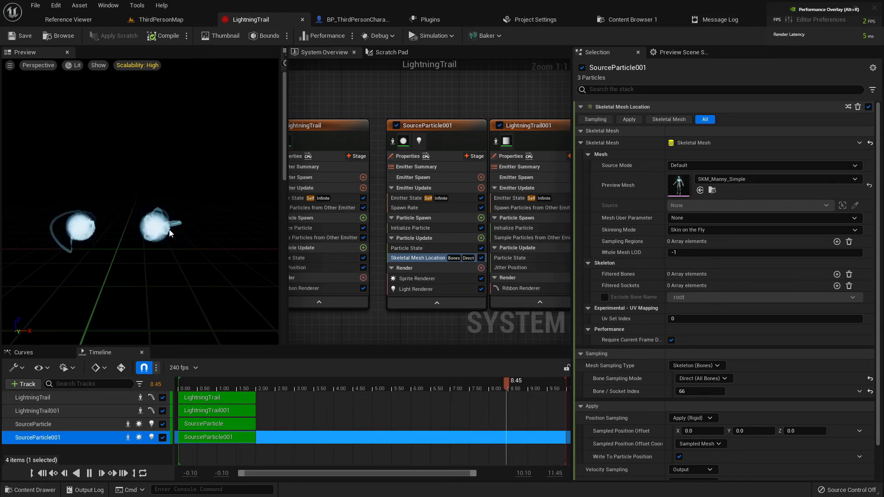
{"action": "right_click_drag", "start_coordinate": [368, 91], "coordinate": [517, 90]}
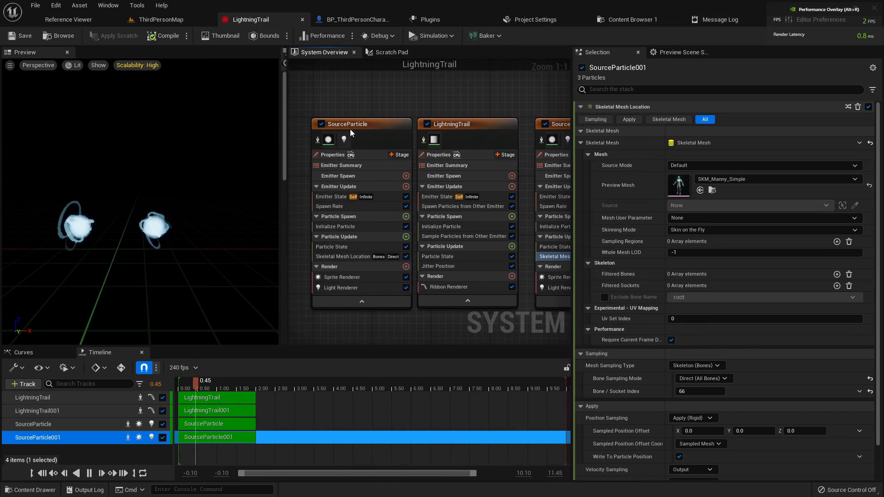
{"action": "left_click_drag", "start_coordinate": [315, 97], "coordinate": [452, 219]}
{"action": "key", "text": "c"}
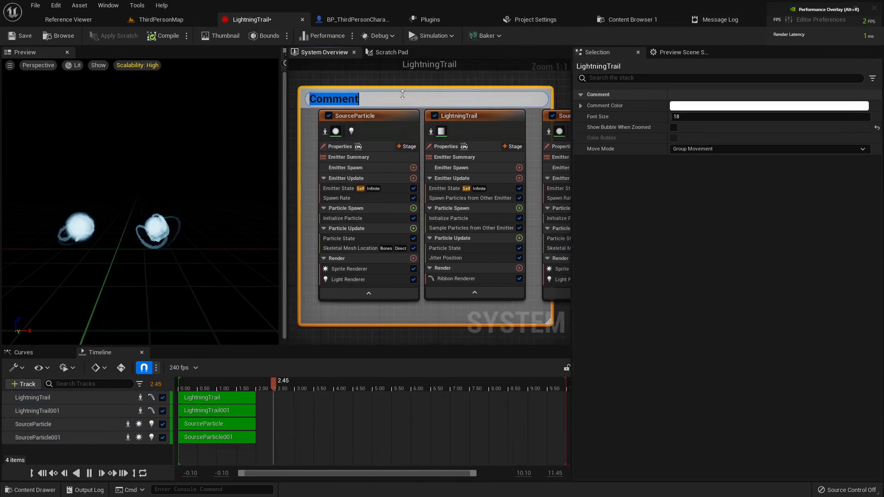
{"action": "type", "text": "left foot"}
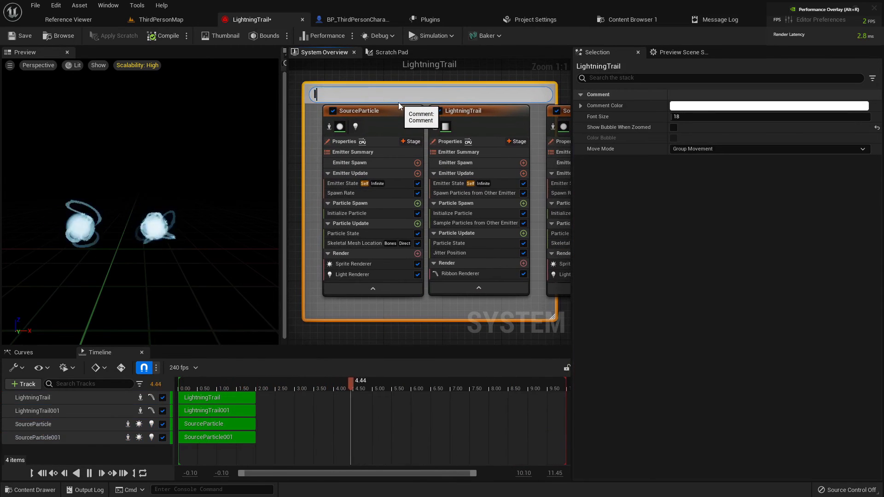
{"action": "key", "text": "Return"}
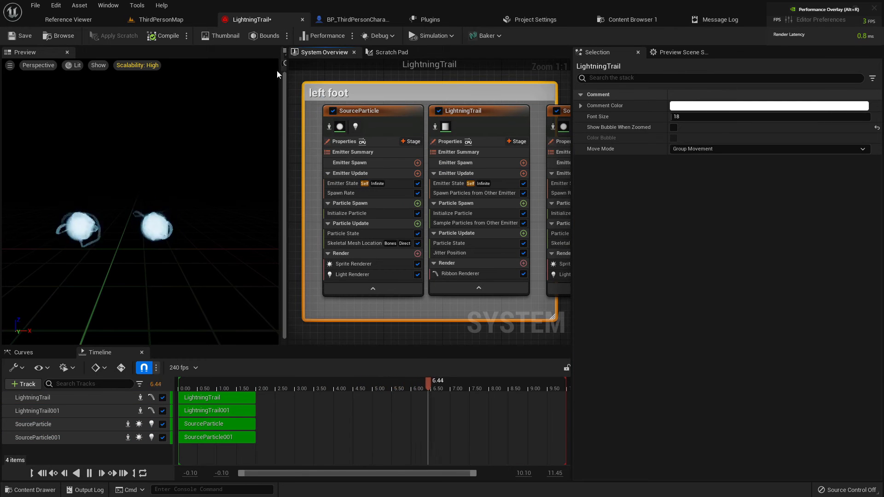
Step: Group the SourceParticle001 and LightningTrail001 emitters in a comment titled "rightfoot"
{"action": "right_click_drag", "start_coordinate": [502, 87], "coordinate": [377, 94]}
{"action": "left_click_drag", "start_coordinate": [489, 93], "coordinate": [541, 157]}
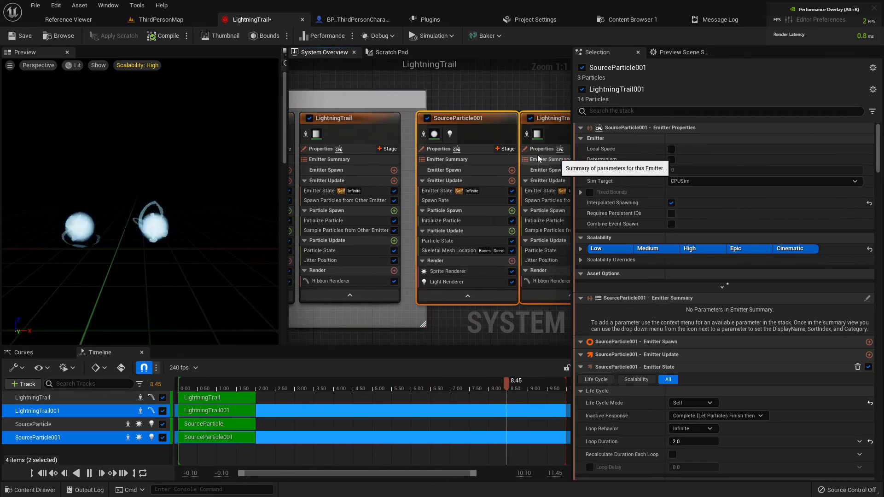
{"action": "type", "text": "c"}
{"action": "type", "text": "r"}
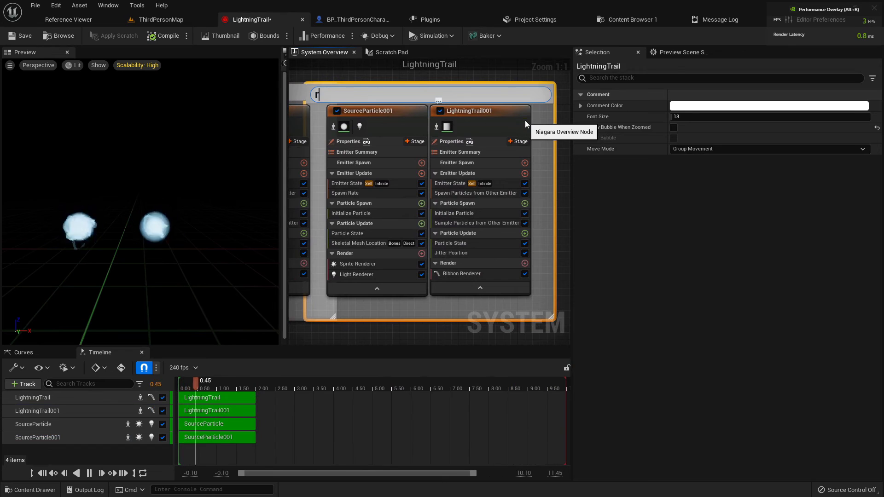
{"action": "type", "text": "ightfoot"}
{"action": "key", "text": "Return"}
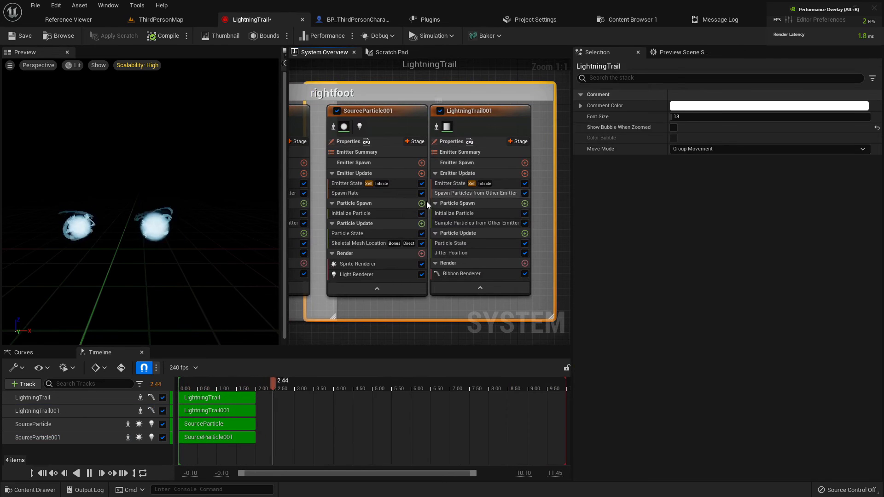
Step: Set the Bone / Socket Index of SourceParticle's Skeletal Mesh Location to 24
{"action": "scroll", "coordinate": [426, 201], "scroll_direction": "down", "scroll_amount": 3}
{"action": "right_click_drag", "start_coordinate": [340, 119], "coordinate": [452, 139]}
{"action": "scroll", "coordinate": [395, 236], "scroll_direction": "up", "scroll_amount": 3}
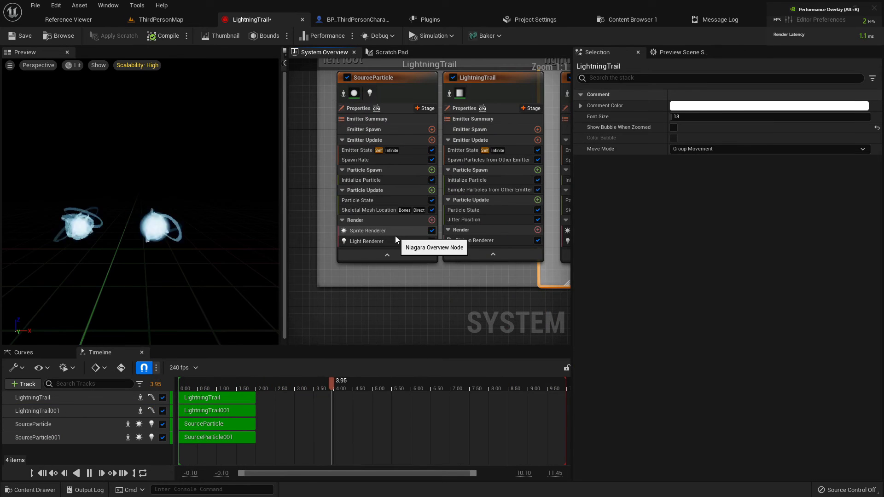
{"action": "left_click", "coordinate": [371, 213]}
{"action": "left_click", "coordinate": [700, 391]}
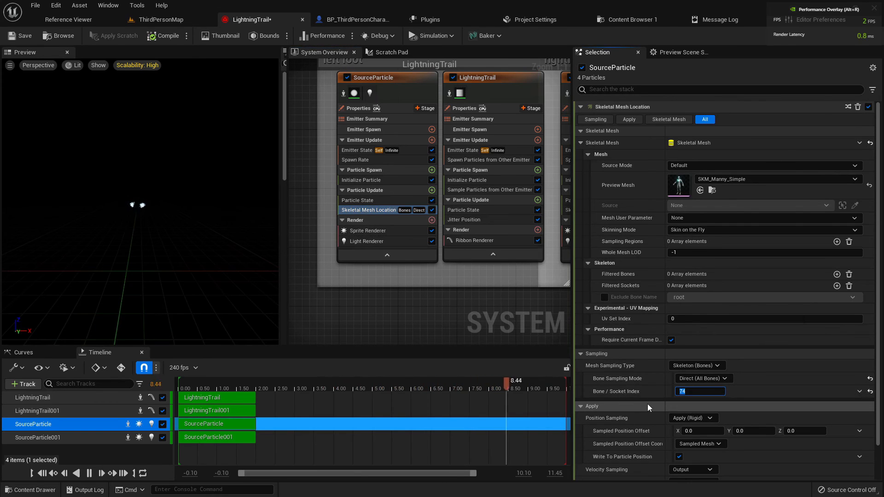
{"action": "type", "text": "24"}
{"action": "key", "text": "Return"}
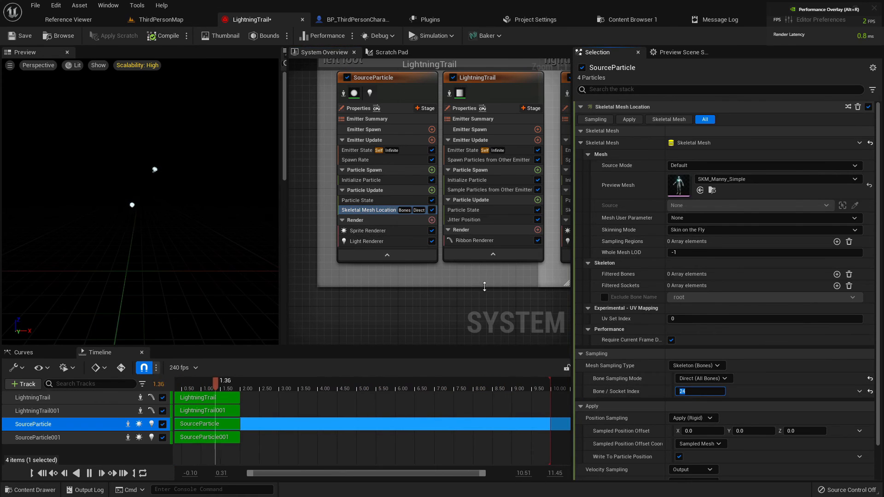
Step: Set the Bone / Socket Index of SourceParticle001's Skeletal Mesh Location to 44 and save the LightningTrail system
{"action": "right_click_drag", "start_coordinate": [485, 287], "coordinate": [343, 287]}
{"action": "left_click", "coordinate": [459, 211]}
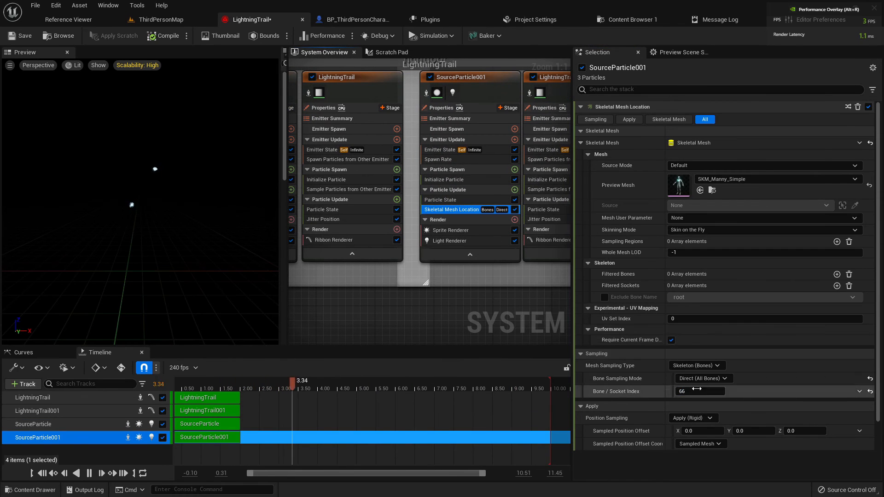
{"action": "left_click", "coordinate": [697, 391]}
{"action": "type", "text": "14"}
{"action": "key", "text": "Return"}
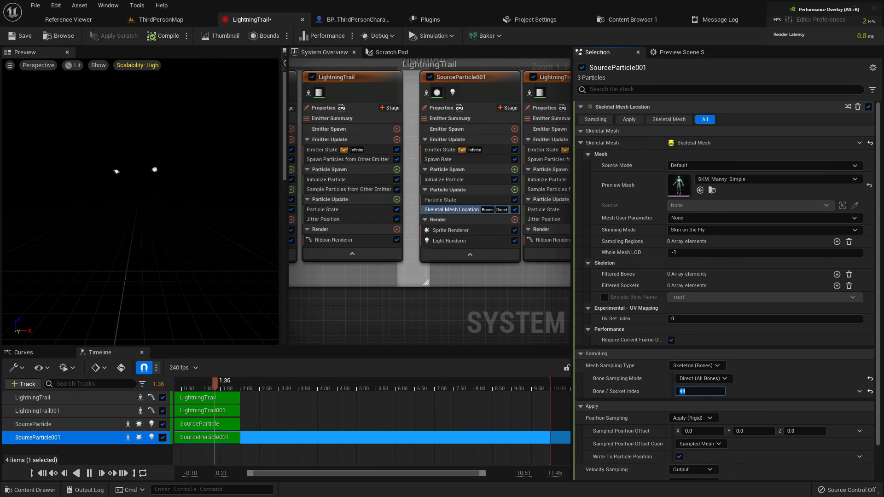
{"action": "left_click", "coordinate": [37, 37]}
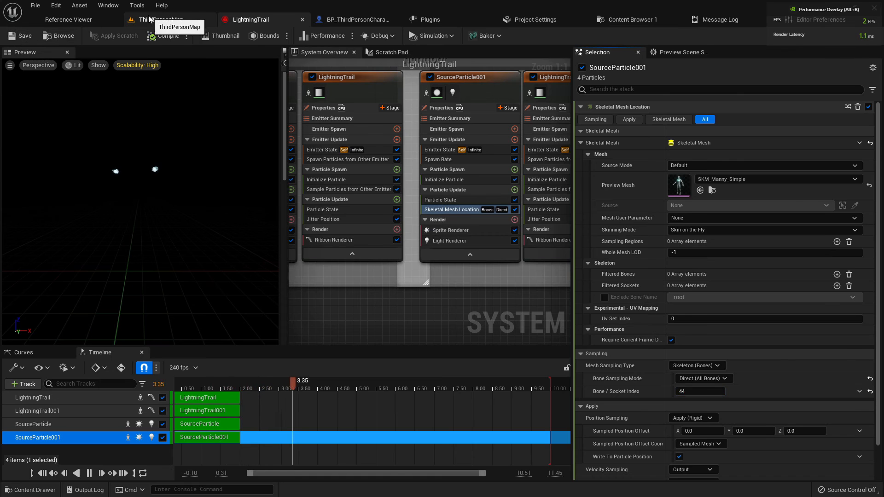
Step: Play-test ThirdPersonMap, sprinting the character along the shaded wall and past the blue boxes to check the lightning on the hands
{"action": "left_click", "coordinate": [161, 19]}
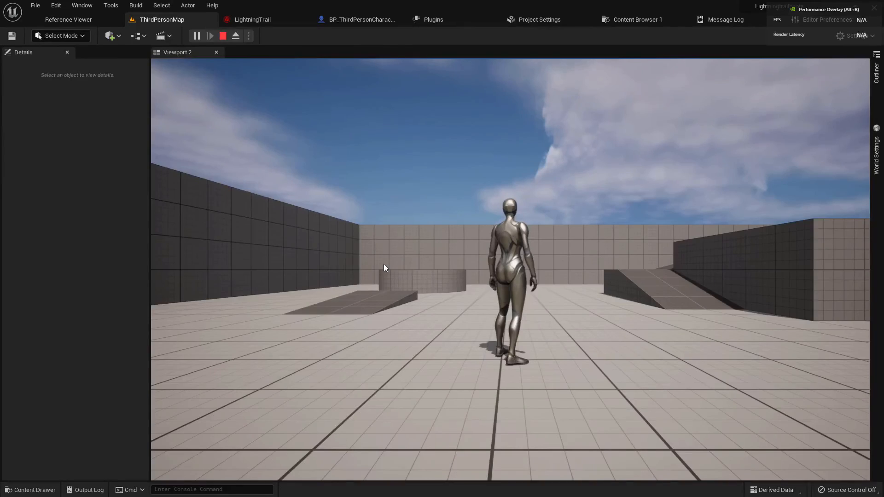
{"action": "left_click", "coordinate": [386, 265]}
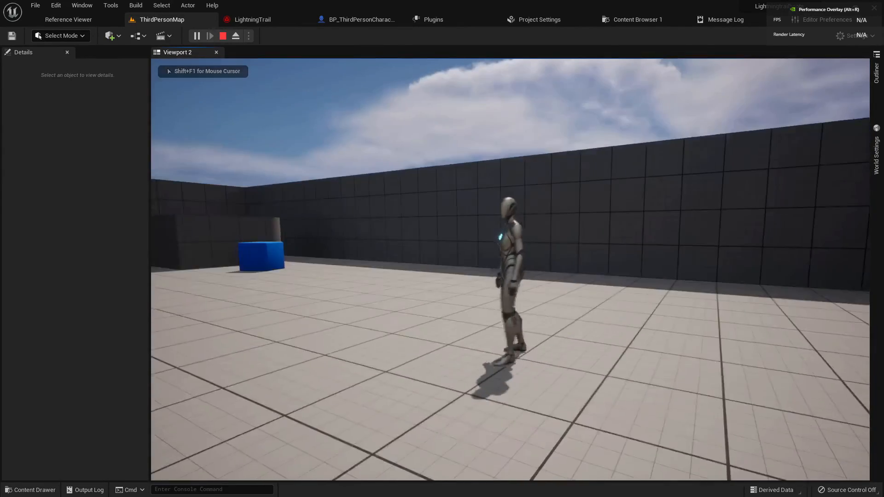
{"action": "key", "text": "w"}
{"action": "key", "text": "a"}
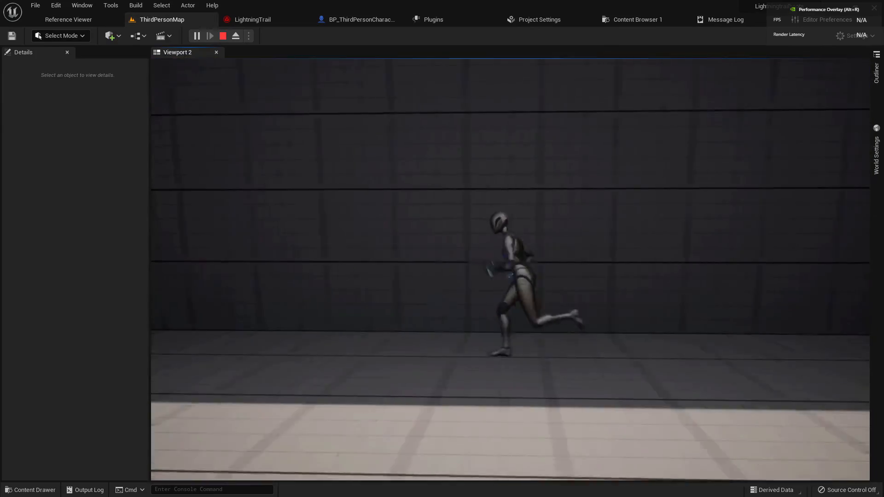
{"action": "key", "text": "s"}
{"action": "key", "text": "d"}
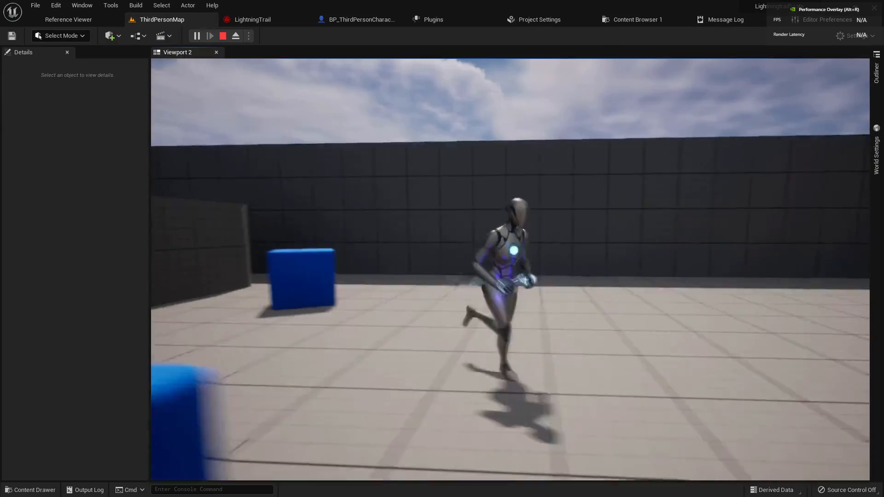
{"action": "key", "text": "w"}
{"action": "key", "text": "a"}
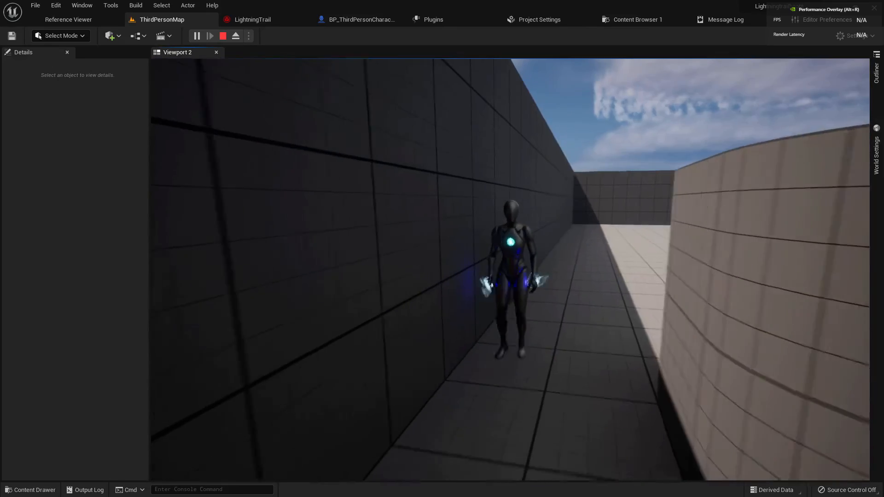
{"action": "key", "text": "s"}
{"action": "key", "text": "w"}
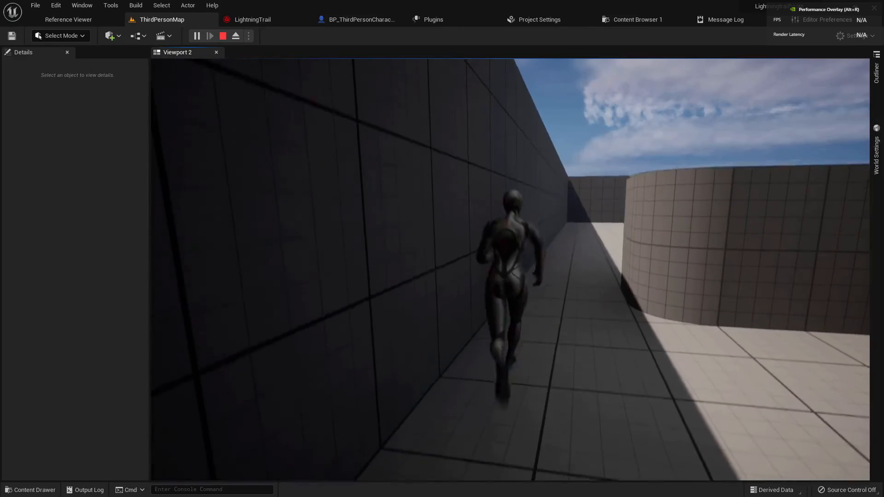
{"action": "key", "text": "s"}
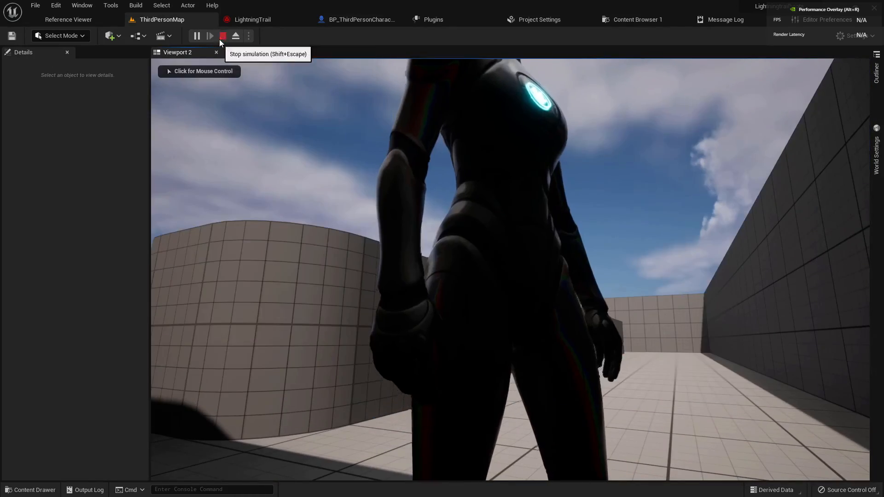
{"action": "left_click", "coordinate": [249, 19]}
{"action": "right_click_drag", "start_coordinate": [341, 281], "coordinate": [439, 294]}
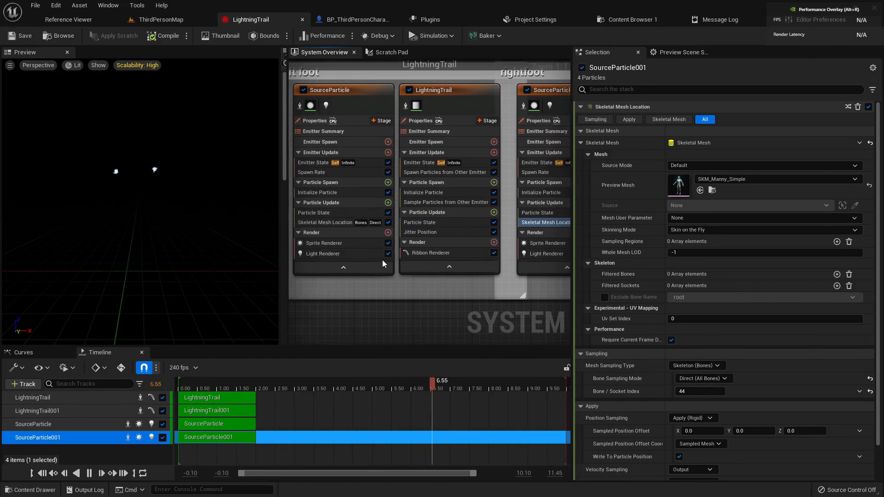
{"action": "right_click_drag", "start_coordinate": [517, 263], "coordinate": [468, 254]}
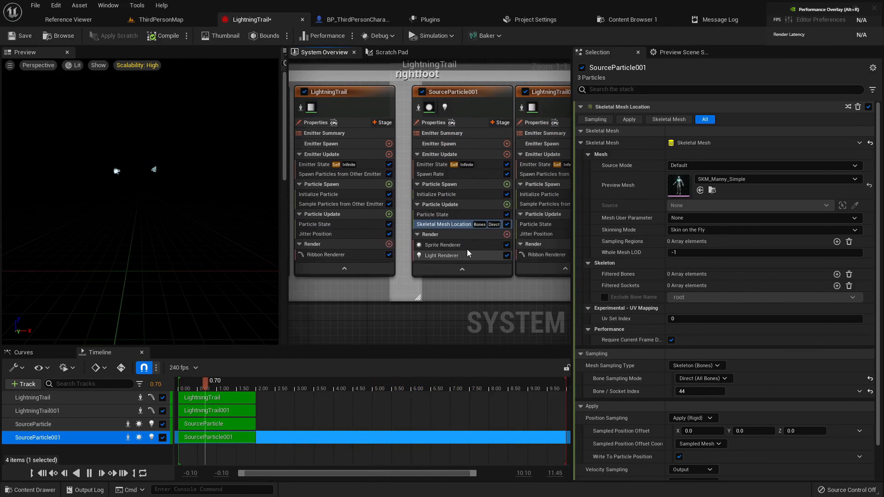
Step: Play-test ThirdPersonMap again, running the character towards and away from the camera beside the shaded wall
{"action": "left_click", "coordinate": [163, 20]}
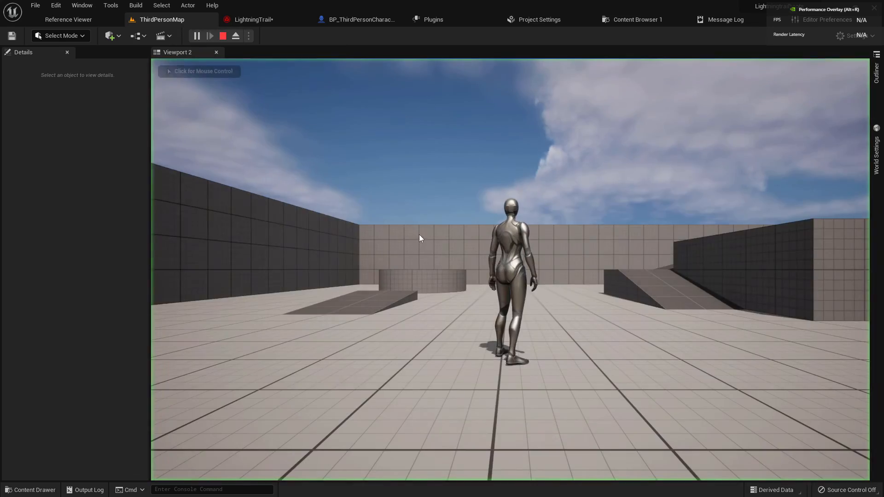
{"action": "left_click", "coordinate": [418, 237]}
{"action": "key", "text": "w"}
{"action": "key", "text": "s"}
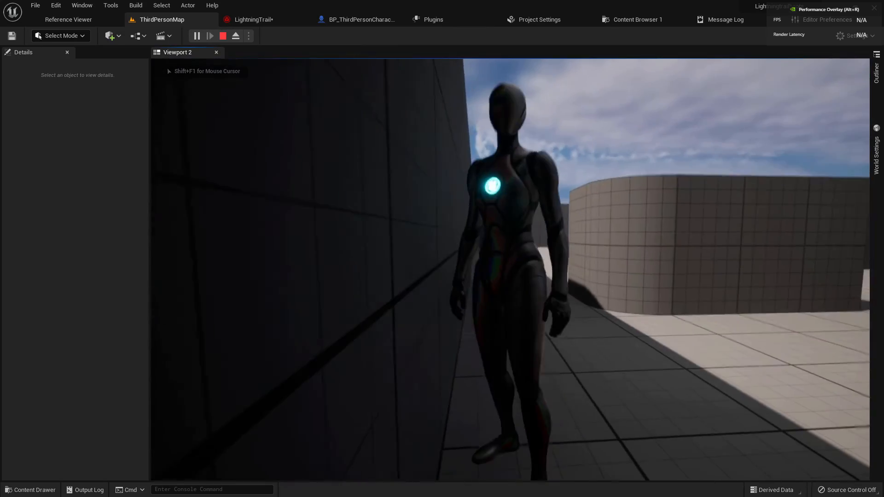
{"action": "key", "text": "s"}
{"action": "key", "text": "w"}
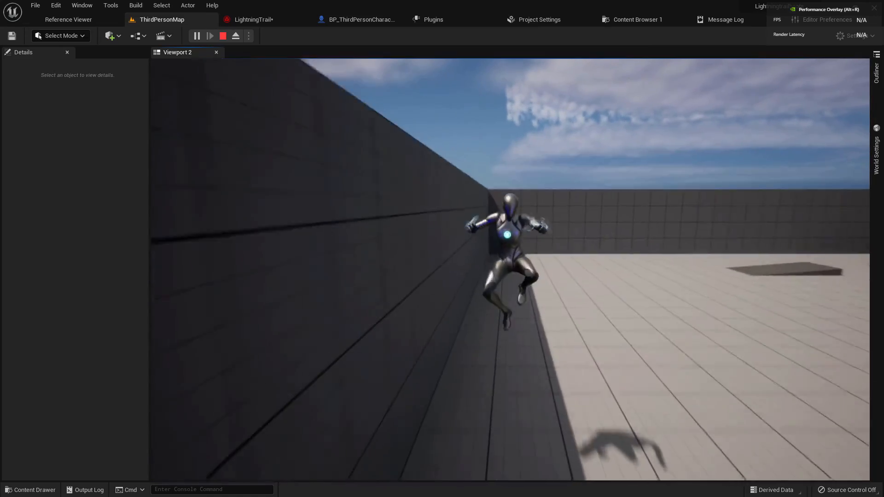
Step: Jump the sprinting character repeatedly around the walled corner to examine the hand lightning, and release the mouse from the game
{"action": "key", "text": "space"}
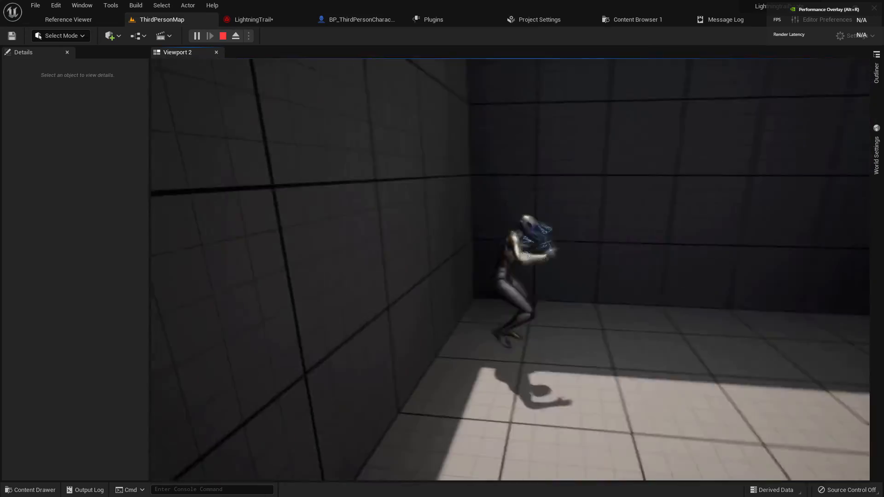
{"action": "key", "text": "space"}
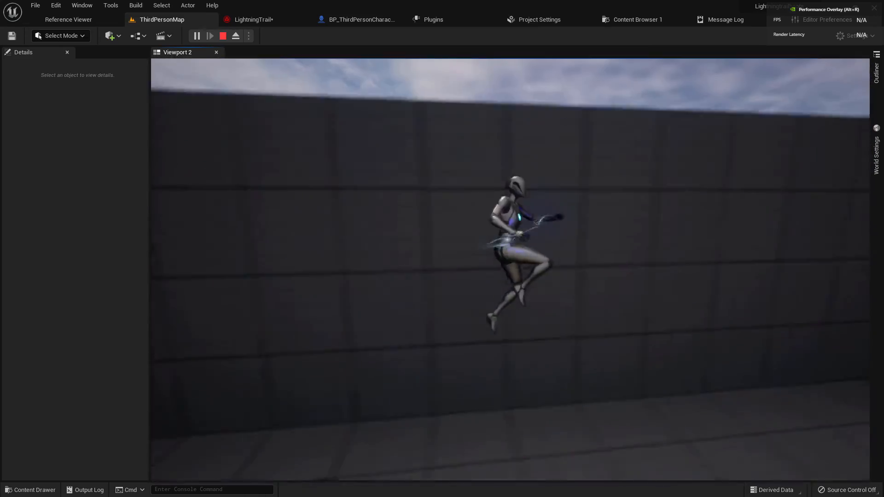
{"action": "key", "text": "space"}
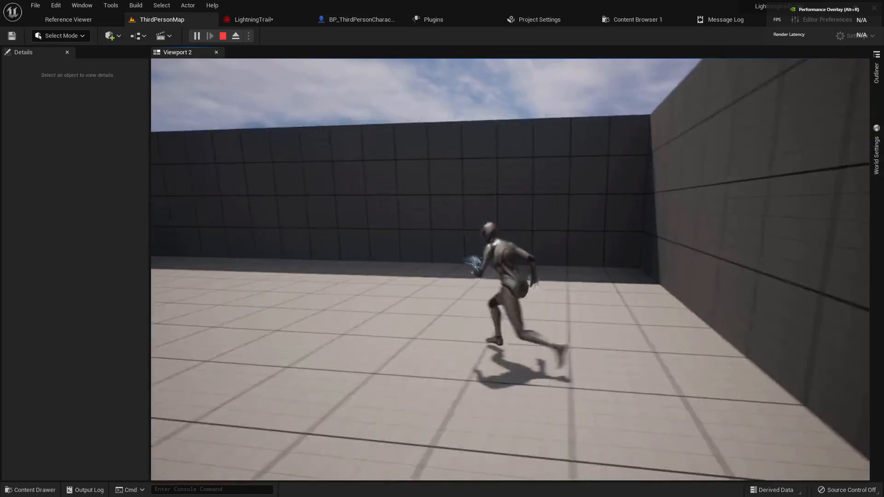
{"action": "key", "text": "space"}
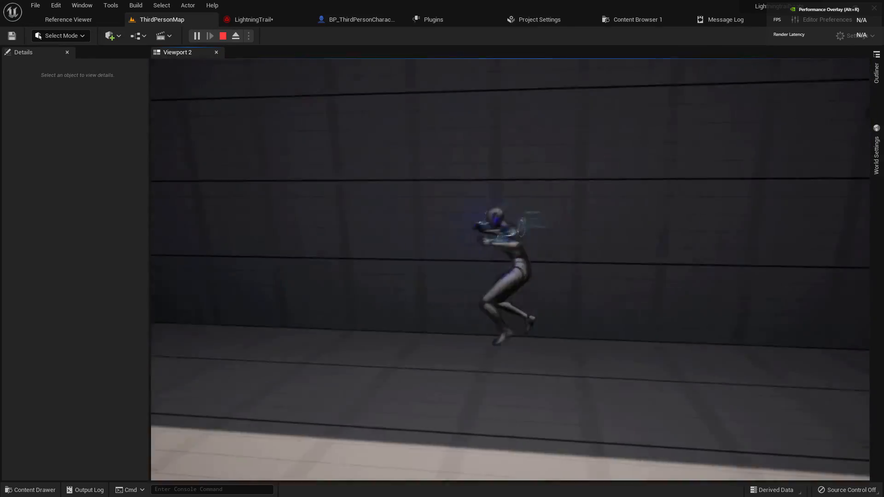
{"action": "key", "text": "space"}
{"action": "key", "text": "space"}
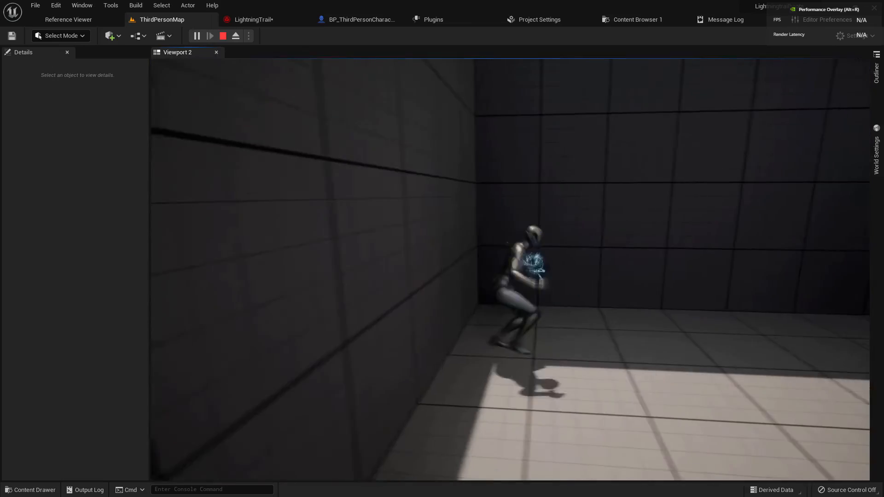
{"action": "key", "text": "space"}
{"action": "key", "text": "space"}
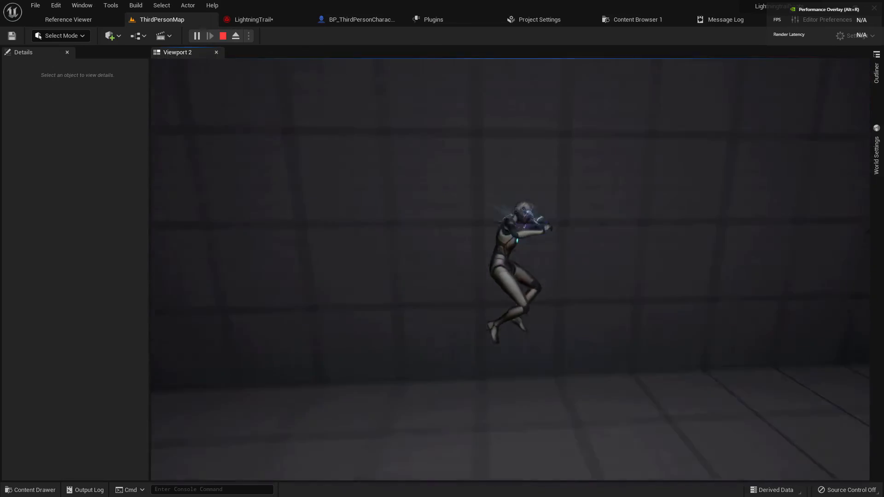
{"action": "key", "text": "space"}
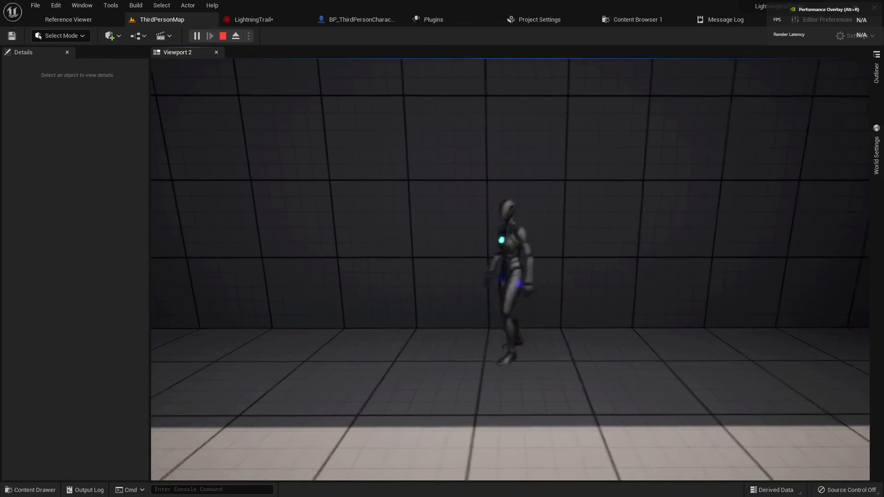
{"action": "key", "text": "alt+Tab"}
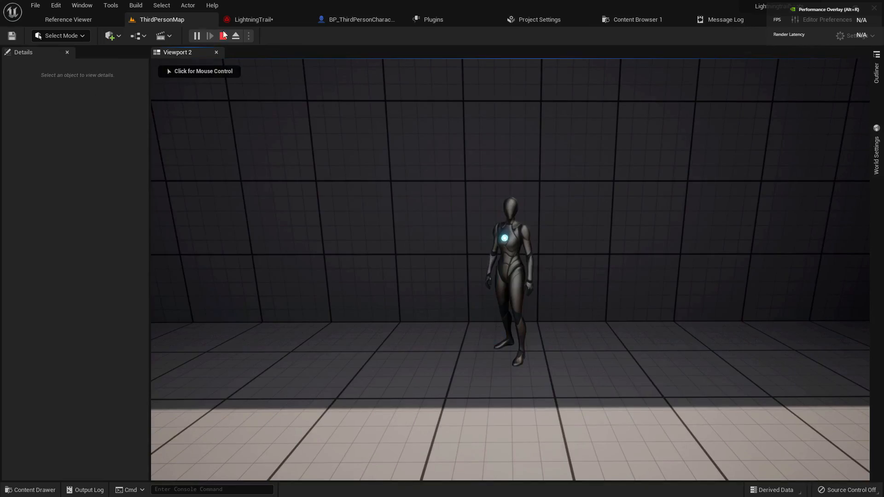